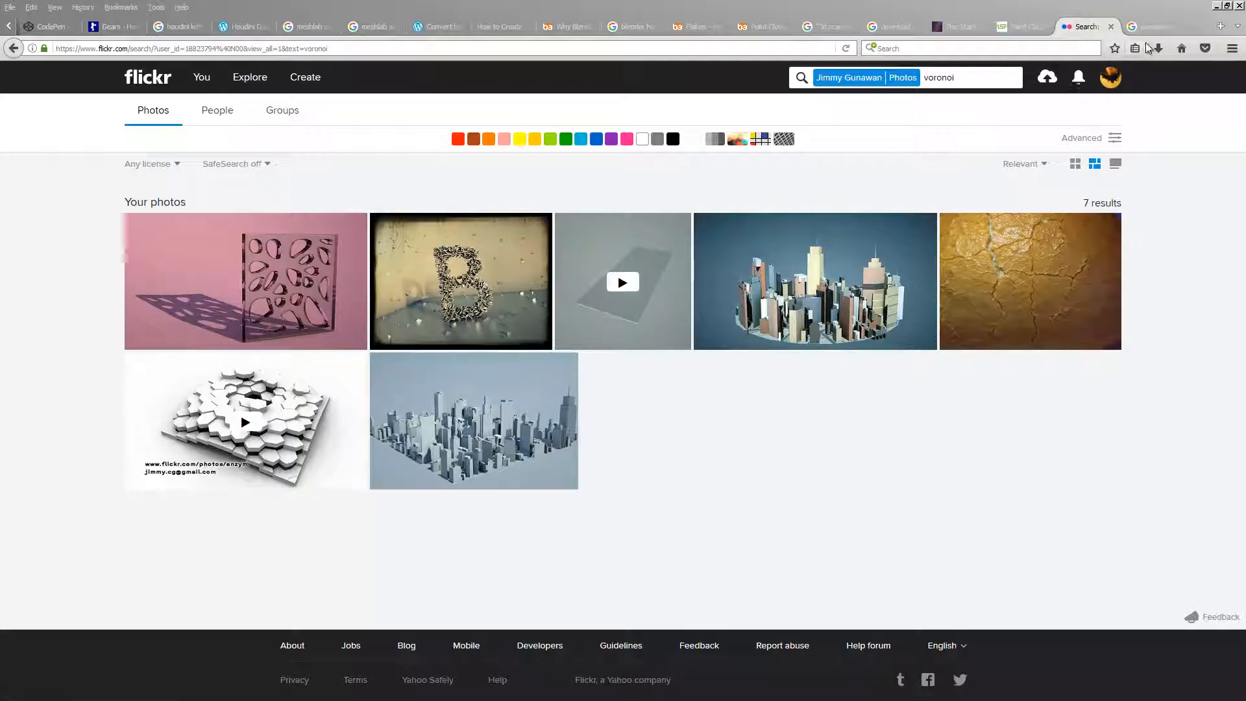
Switch to Blender and examine the existing cylinder Voronoi node setup and its resulting geometry from several angles
left_click(1217, 6)
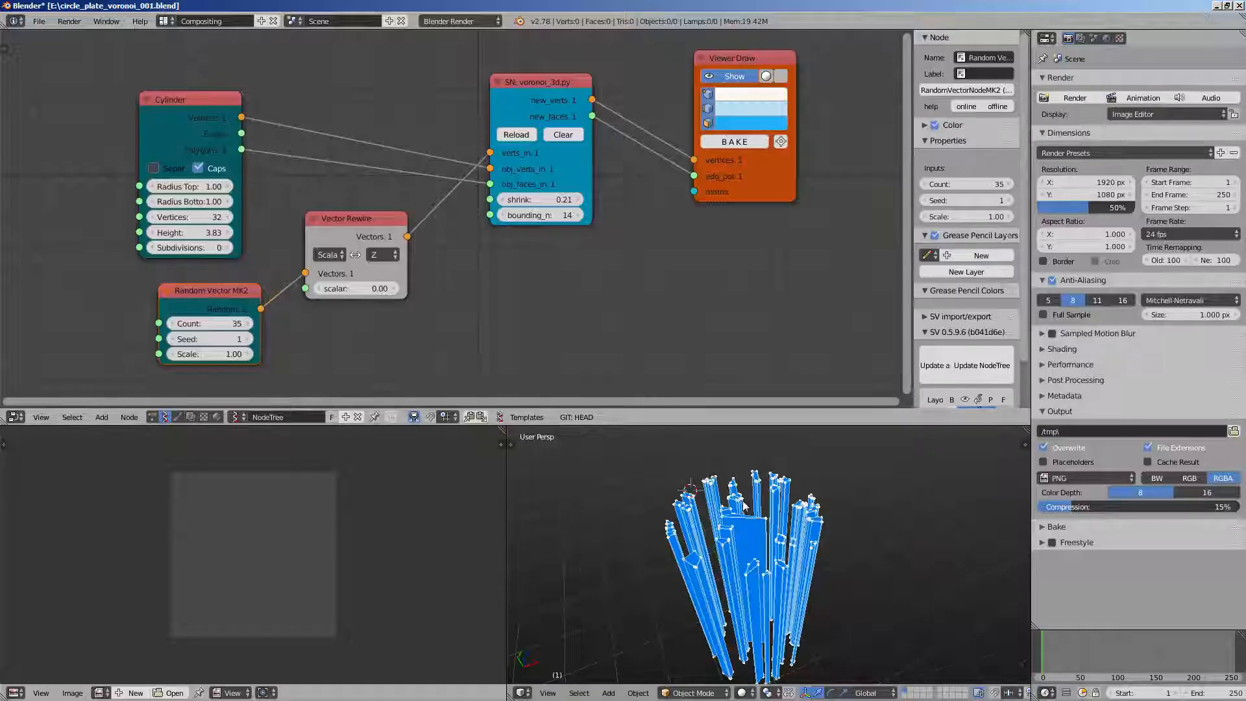
middle_click_drag(883, 481, 645, 443)
middle_click_drag(415, 292, 435, 292)
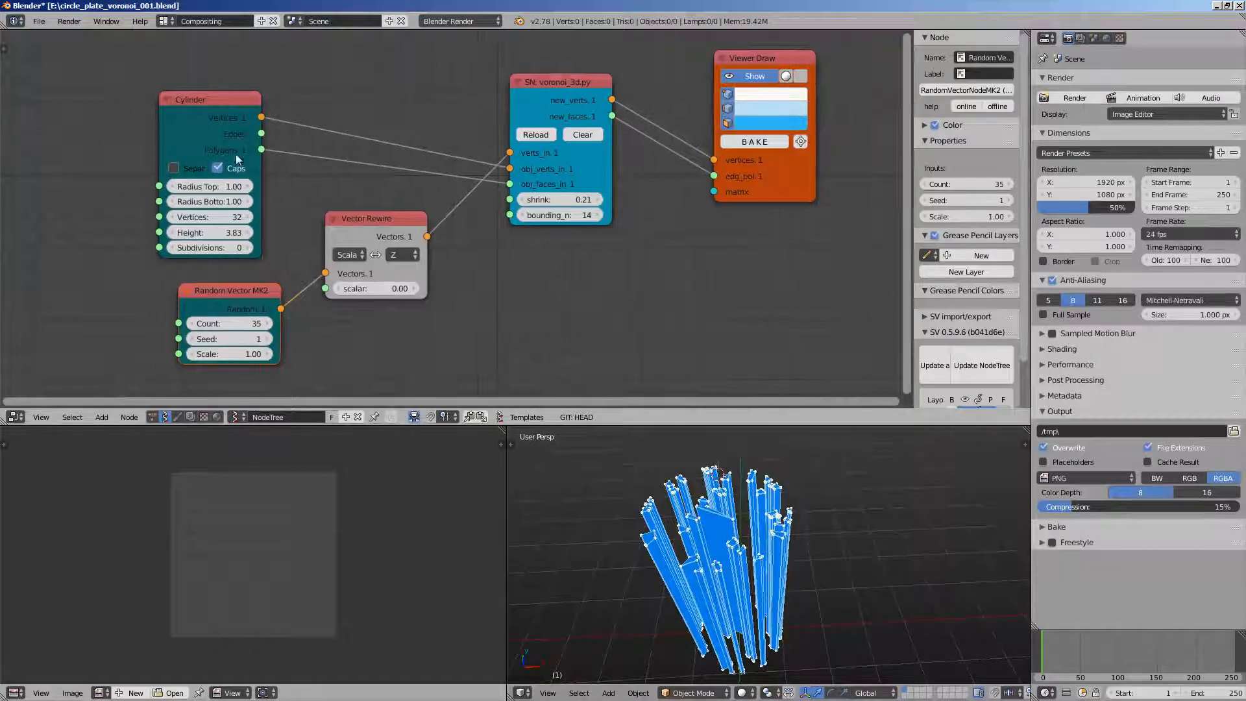
middle_click_drag(562, 523, 682, 512)
middle_click_drag(384, 140, 377, 152)
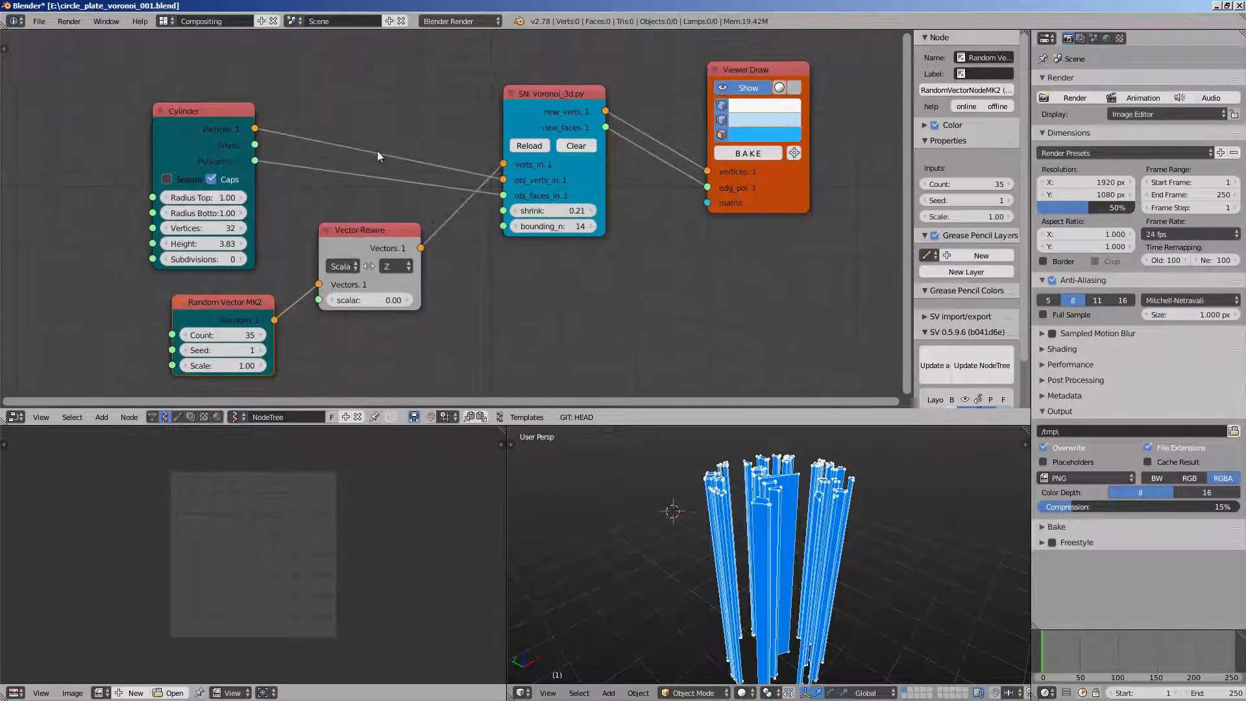
Start a new file and delete all the default objects from the scene
left_click(37, 22)
left_click(40, 37)
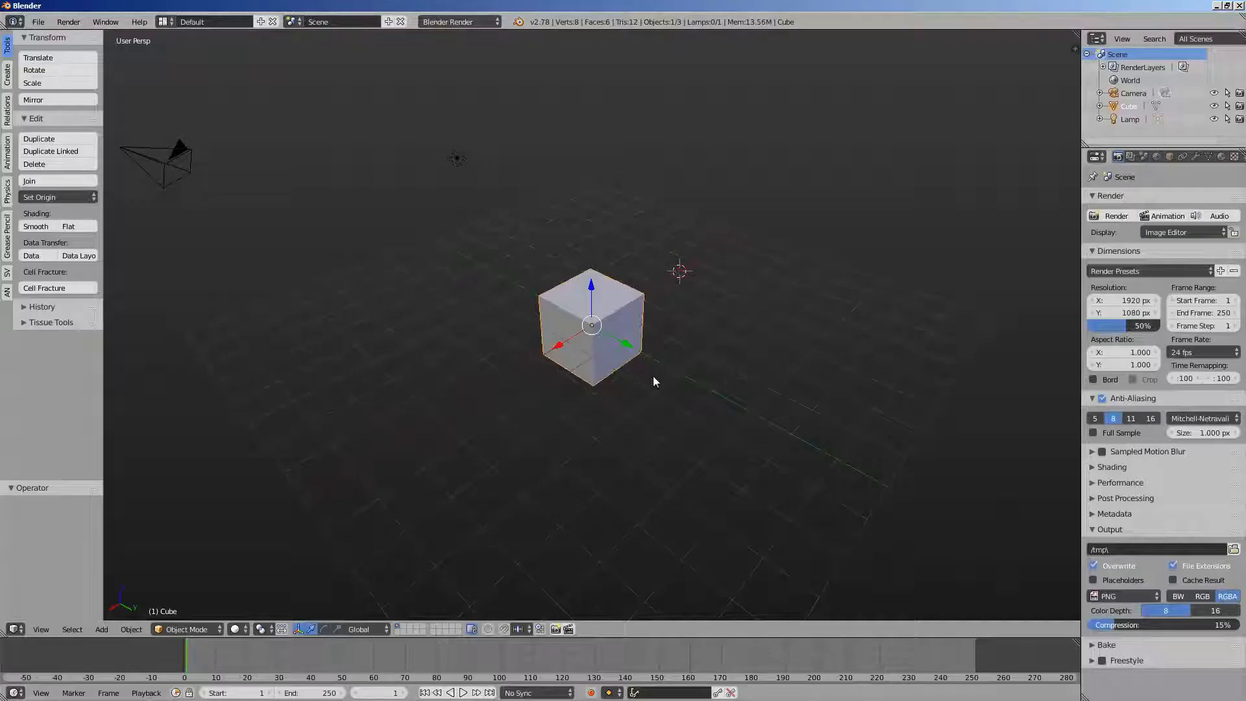
middle_click_drag(653, 376, 515, 350)
key("a")
key("a")
key("x")
left_click(616, 392)
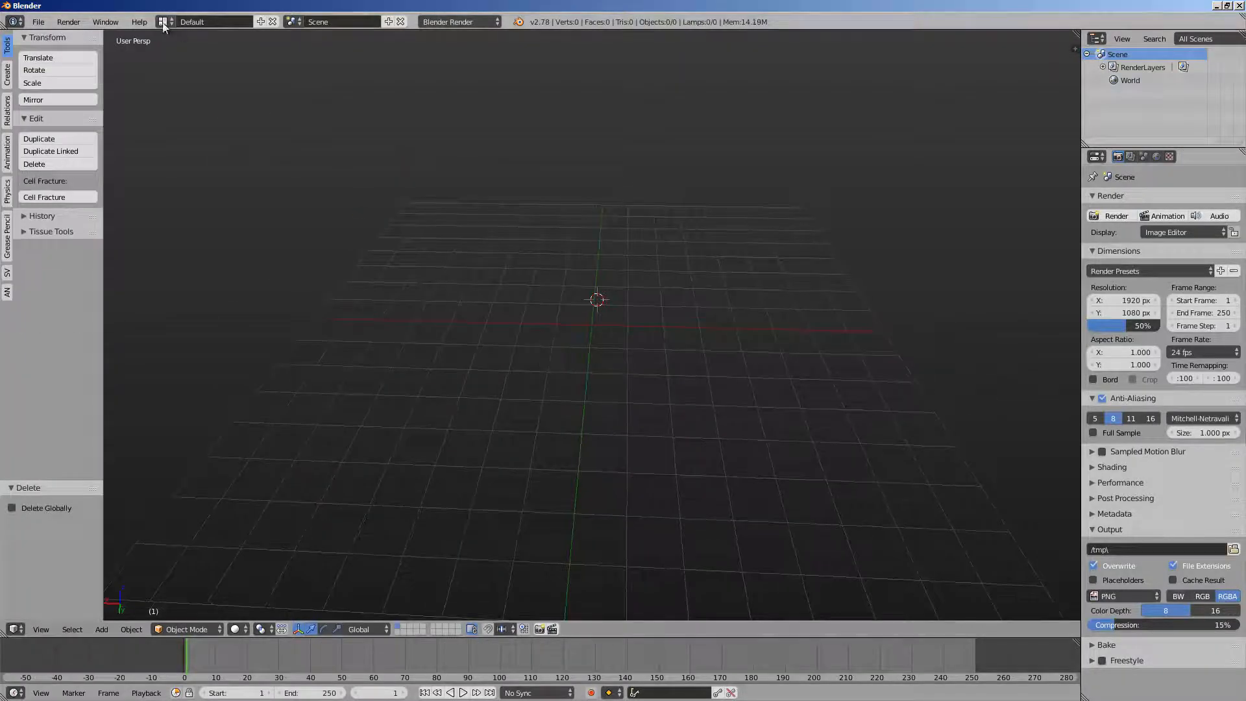
Switch to the Compositing screen layout and create a new Sverchok node tree in the node editor
left_click(162, 21)
left_click(195, 65)
left_click(153, 418)
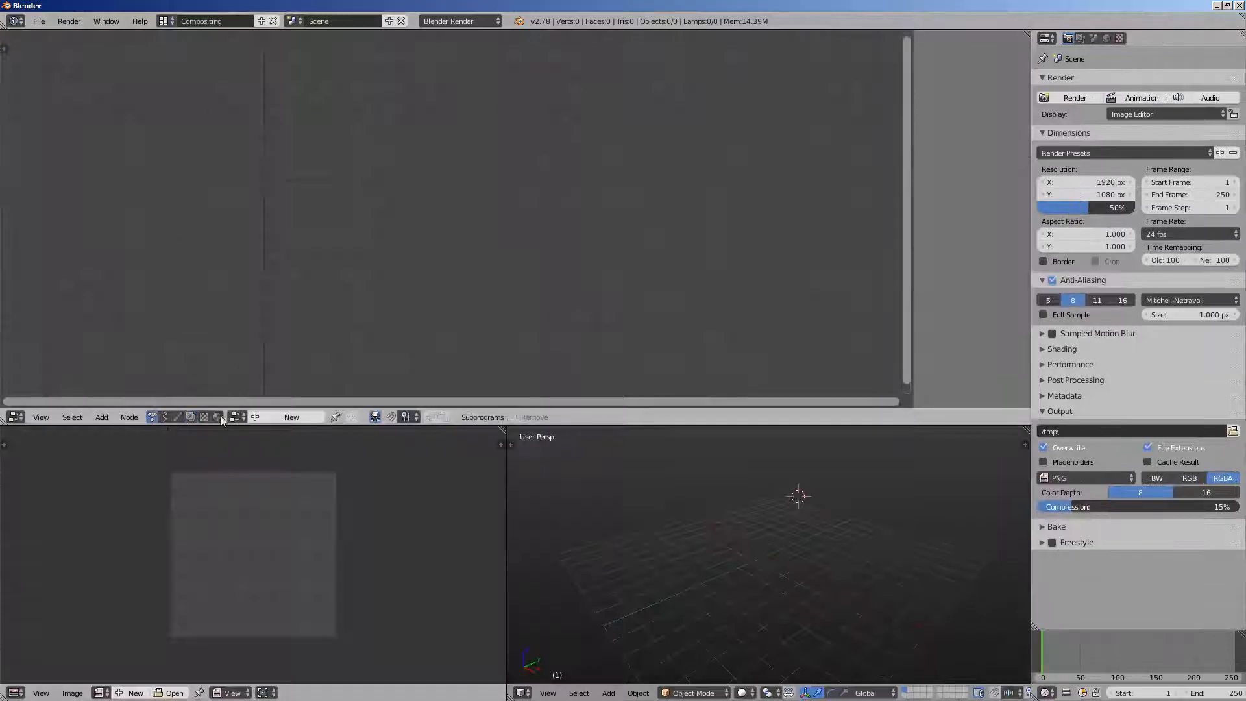
left_click(286, 418)
Add a Cylinder node to the empty node tree
key("shift+a")
left_click(264, 217)
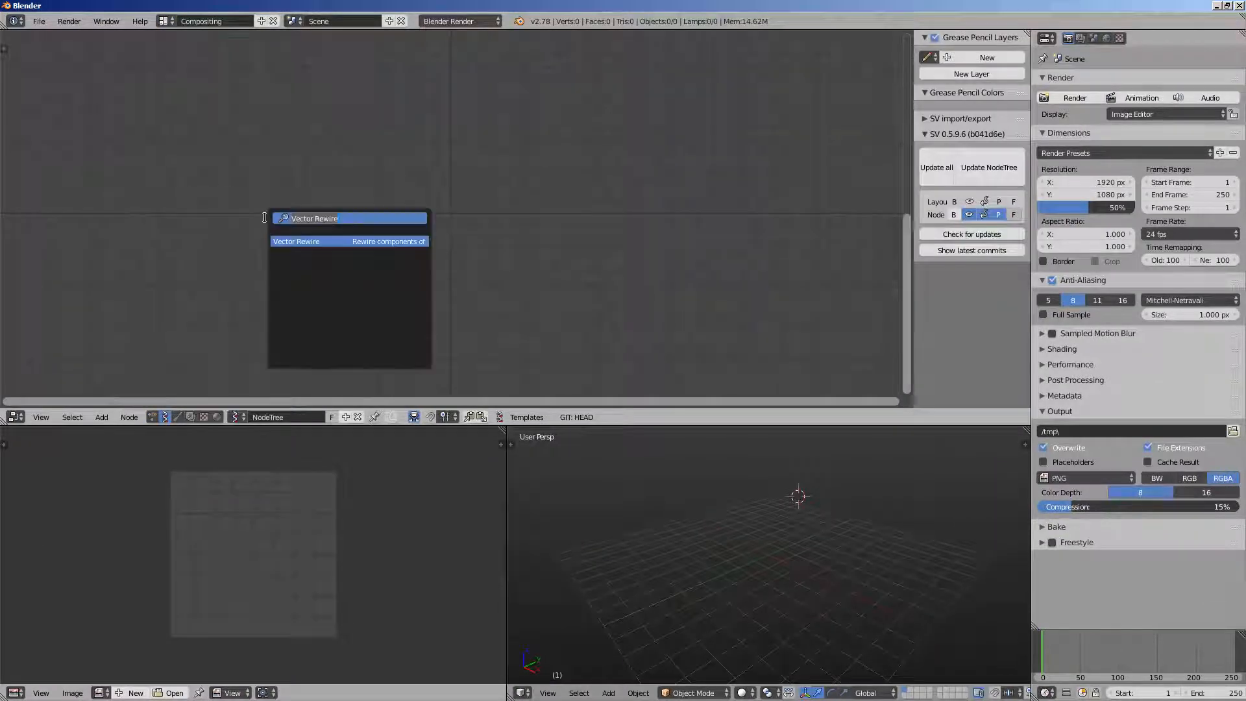
type("cyl")
key("Return")
left_click(278, 213)
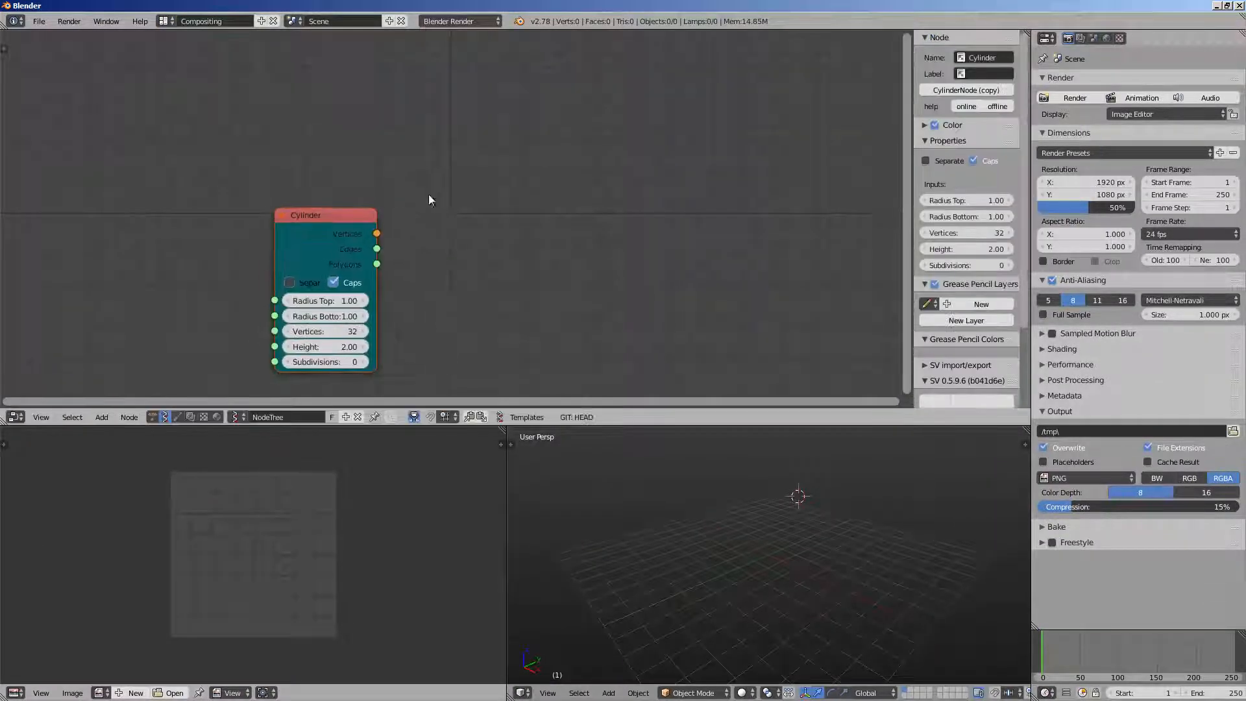
Add a Viewer Draw node beside the Cylinder node
key("shift+a")
left_click(485, 190)
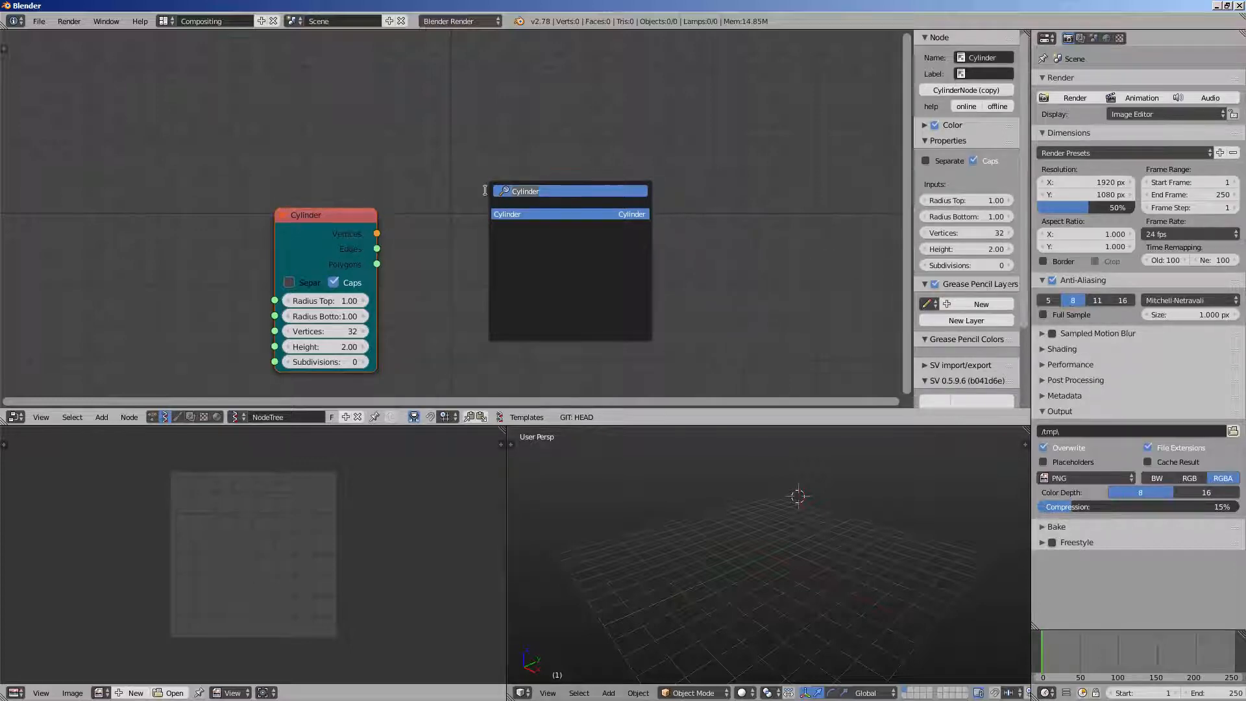
type("view")
key("Return")
left_click(541, 189)
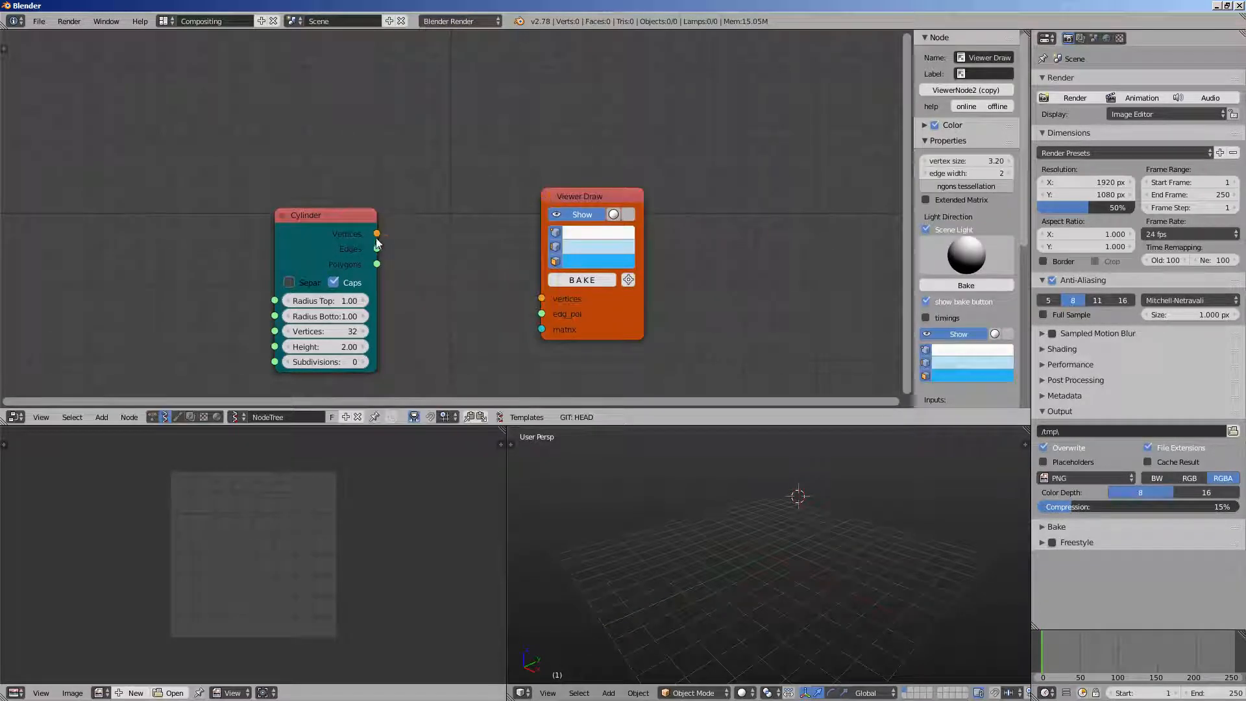
Connect the cylinder's vertices and polygons to the Viewer Draw vertices and edg_pol inputs, and space the two nodes apart
left_click_drag(376, 233, 541, 298)
left_click_drag(377, 264, 542, 314)
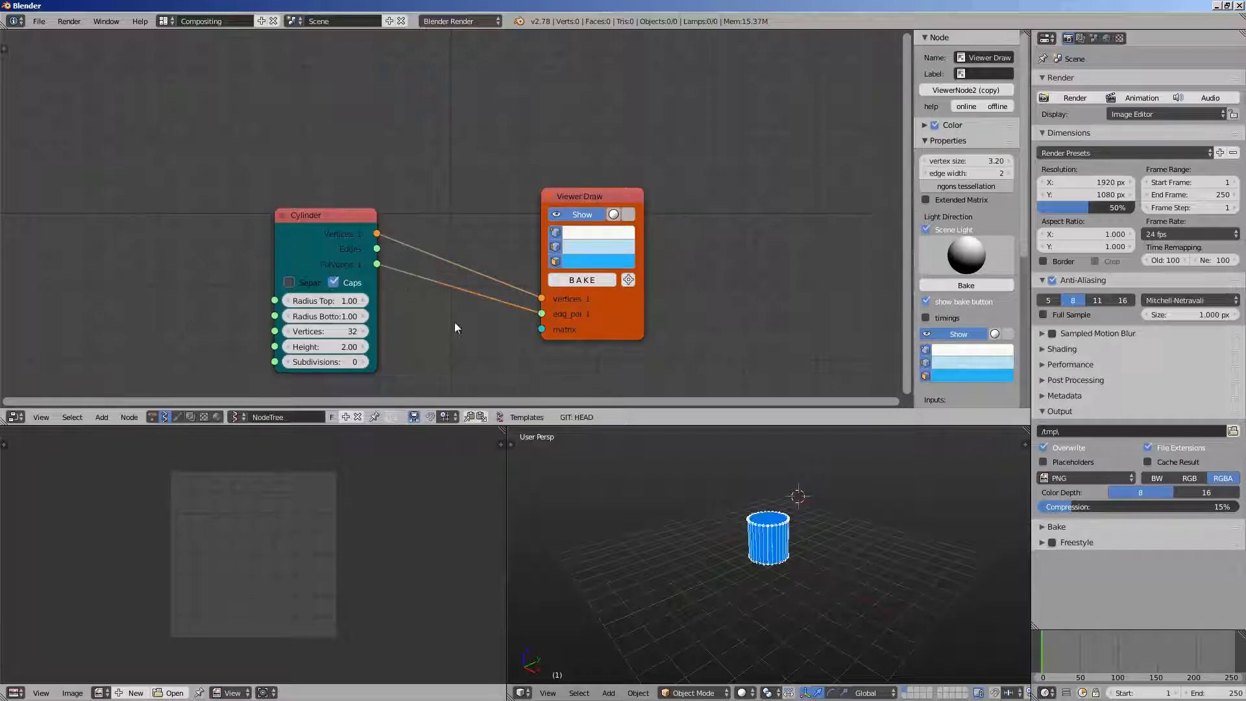
scroll(736, 500, "up", 6)
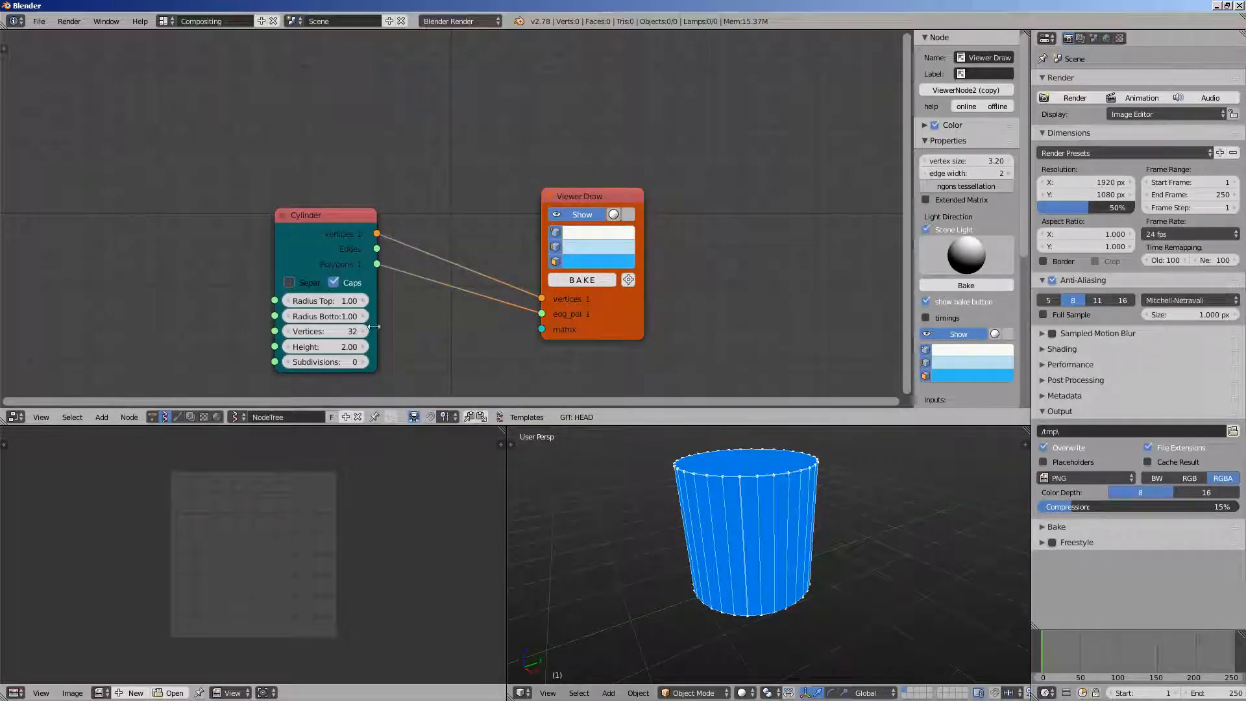
left_click_drag(589, 200, 683, 165)
left_click_drag(338, 219, 246, 174)
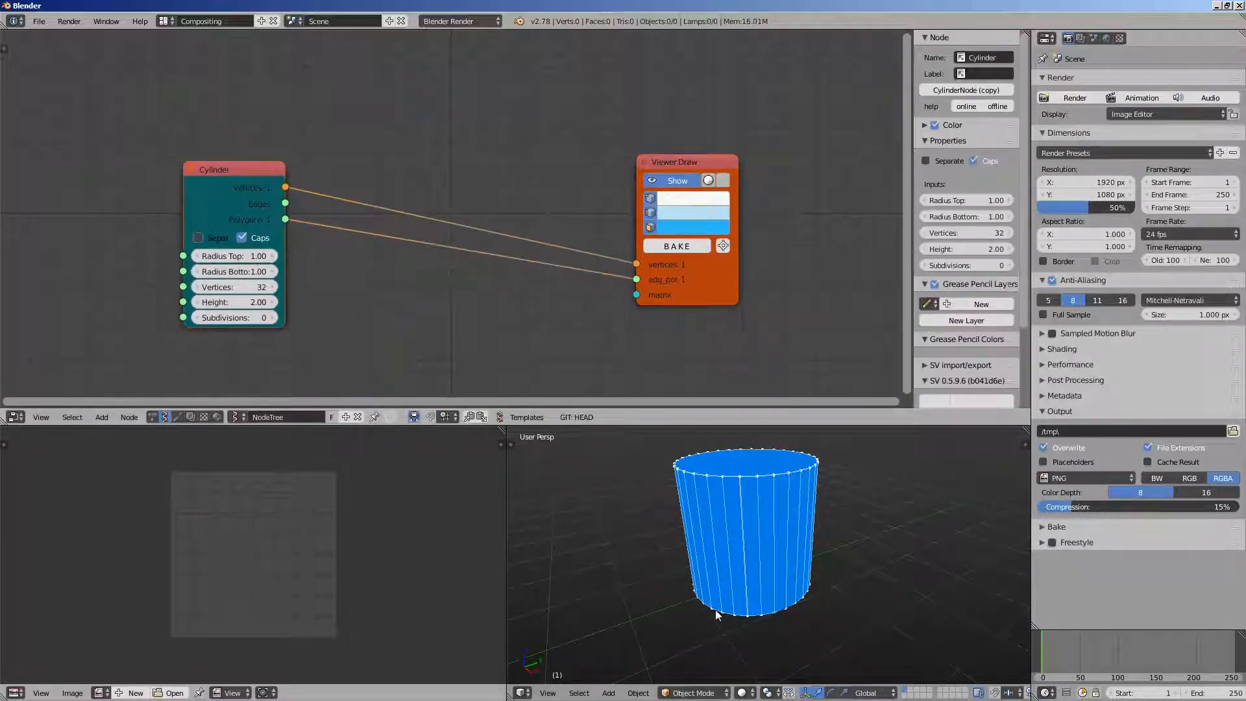
mouse_move(731, 585)
middle_mouse_down()
mouse_move(731, 555)
mouse_move(731, 571)
middle_mouse_up()
Save the file as circle_voronoi_001.blend on the E: drive
key("ctrl+s")
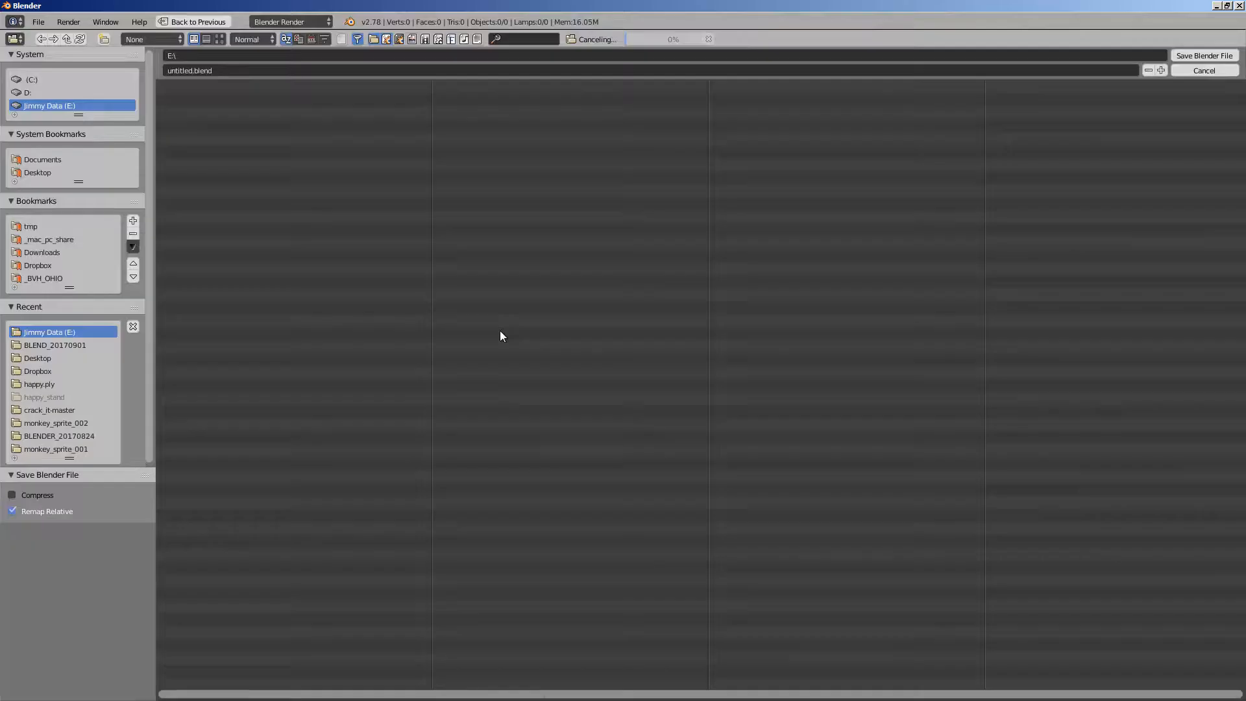
left_click(293, 71)
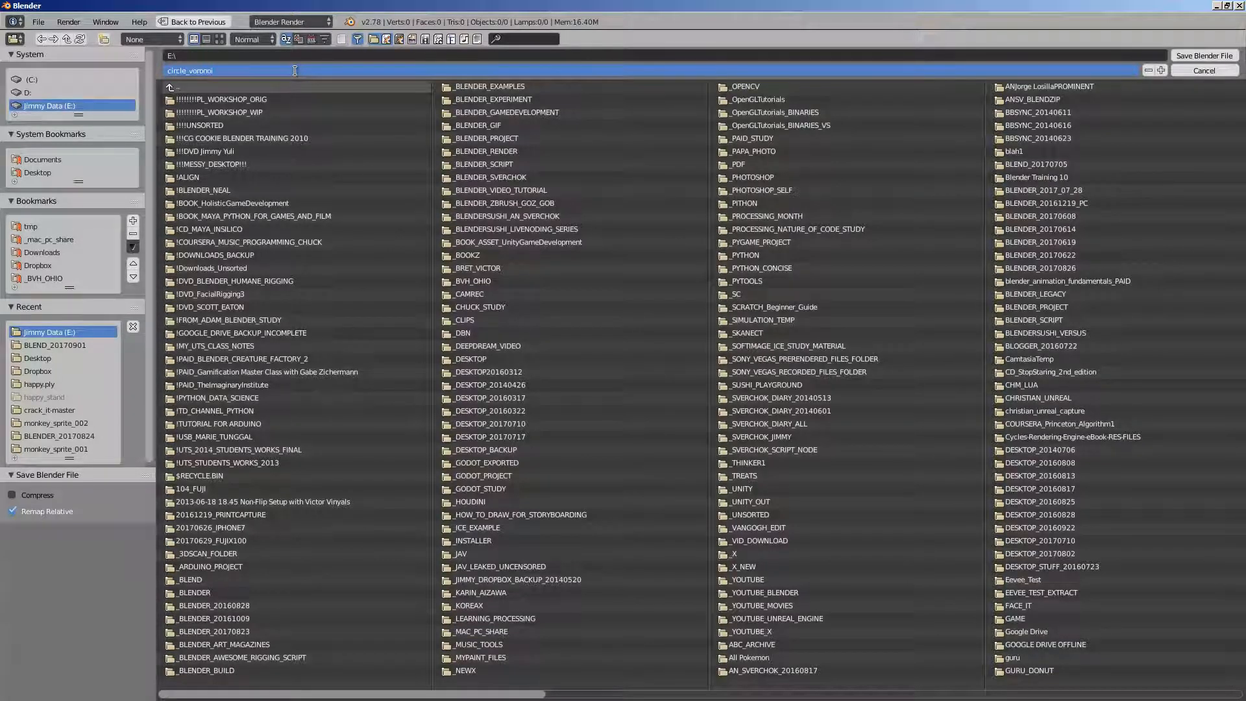
key("Return")
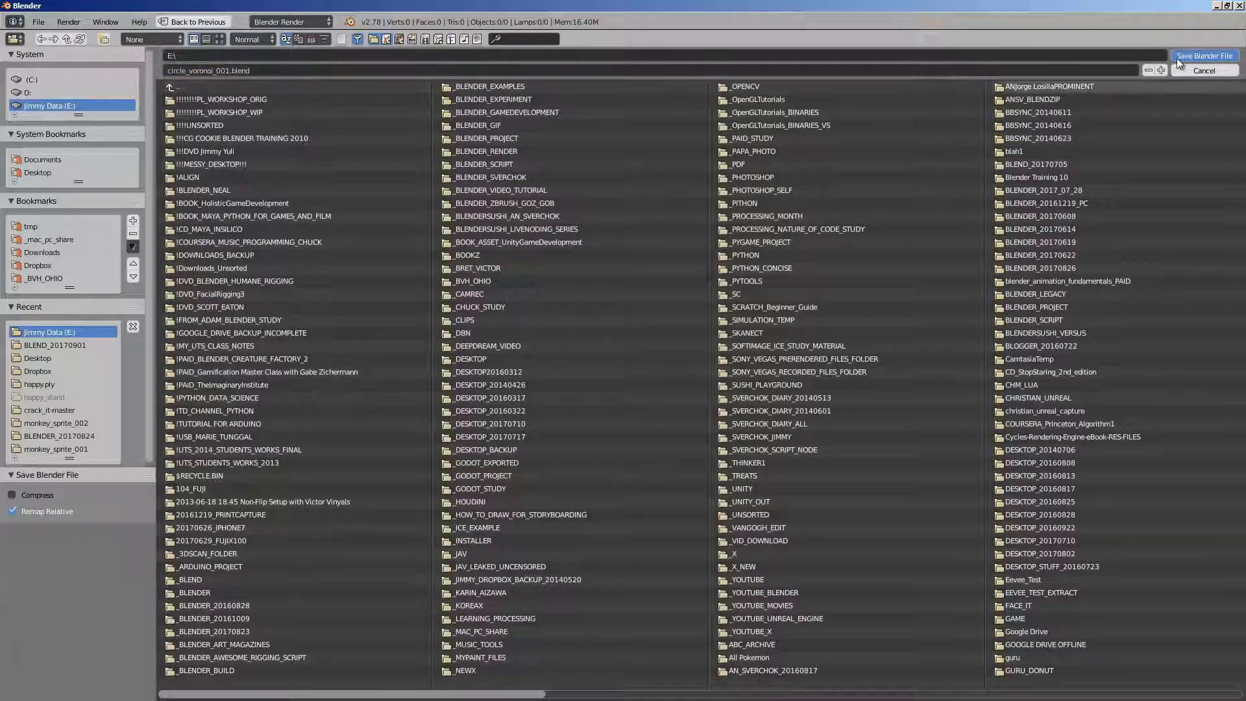
left_click(1204, 55)
Make more room in the node editor by hiding its sidebar and enlarging it, and move the Cylinder and Viewer Draw nodes farther apart
middle_click_drag(797, 425, 778, 429)
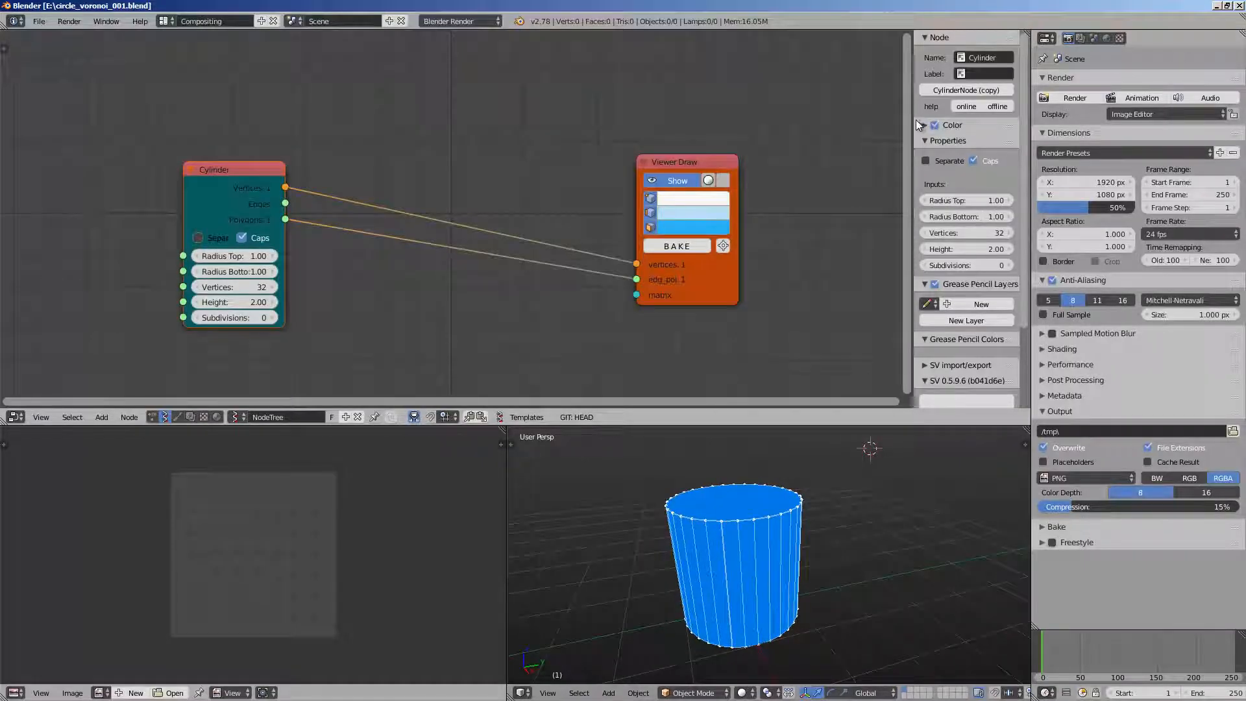
key("n")
left_click_drag(774, 156, 842, 138)
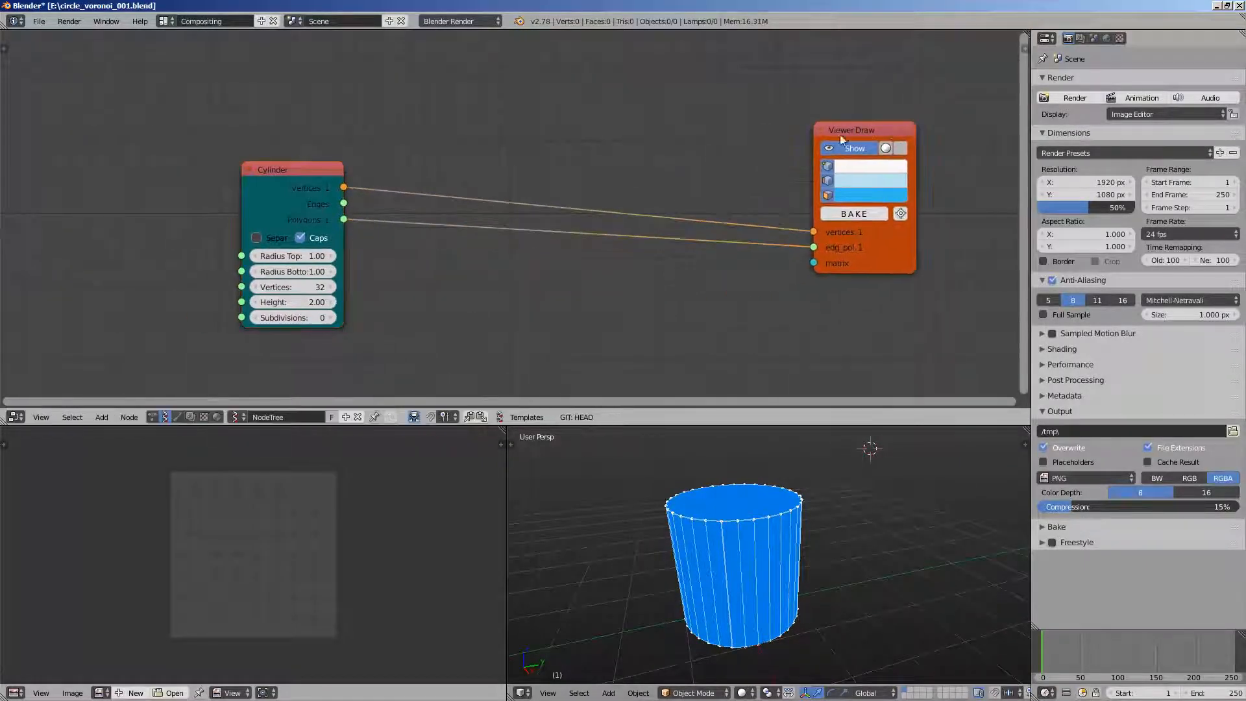
left_click_drag(319, 170, 360, 144)
left_click_drag(521, 426, 522, 446)
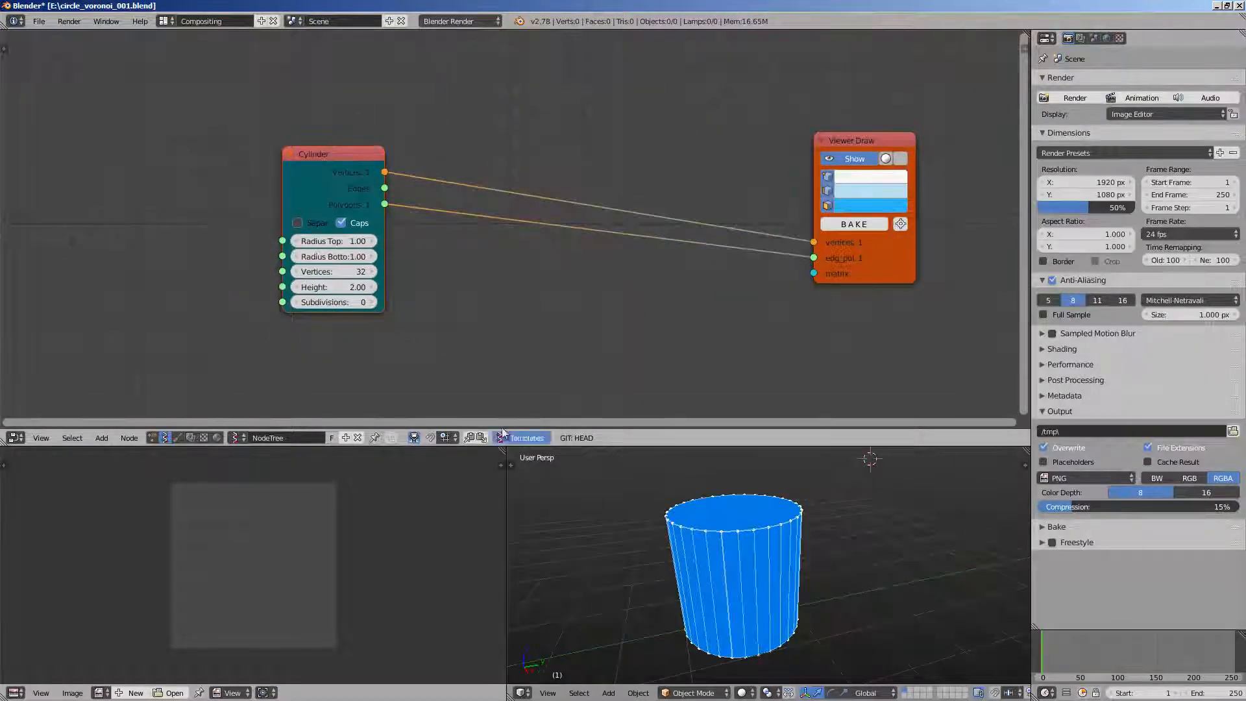
middle_click_drag(483, 299, 462, 283)
left_click_drag(312, 153, 295, 151)
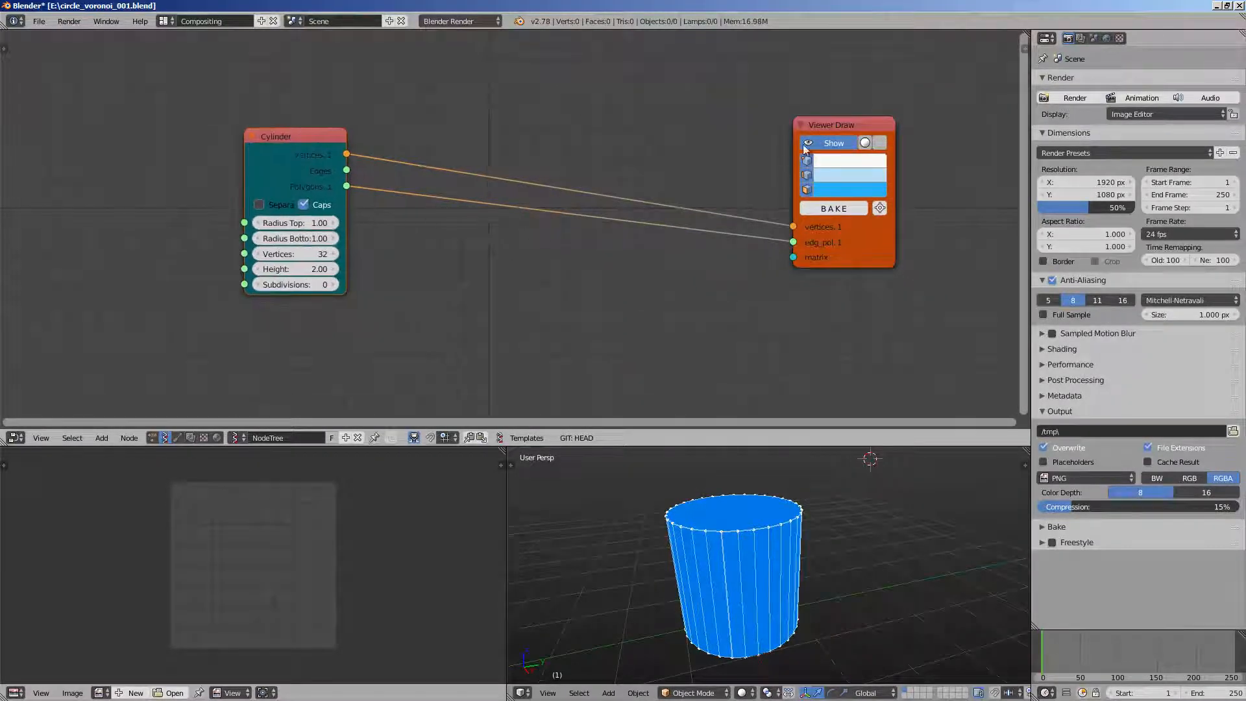
left_click_drag(823, 129, 867, 121)
Add a Scripted Node Lite node below the links between the Cylinder and Viewer Draw nodes
middle_click_drag(557, 223, 552, 211)
key("shift+a")
left_click(529, 228)
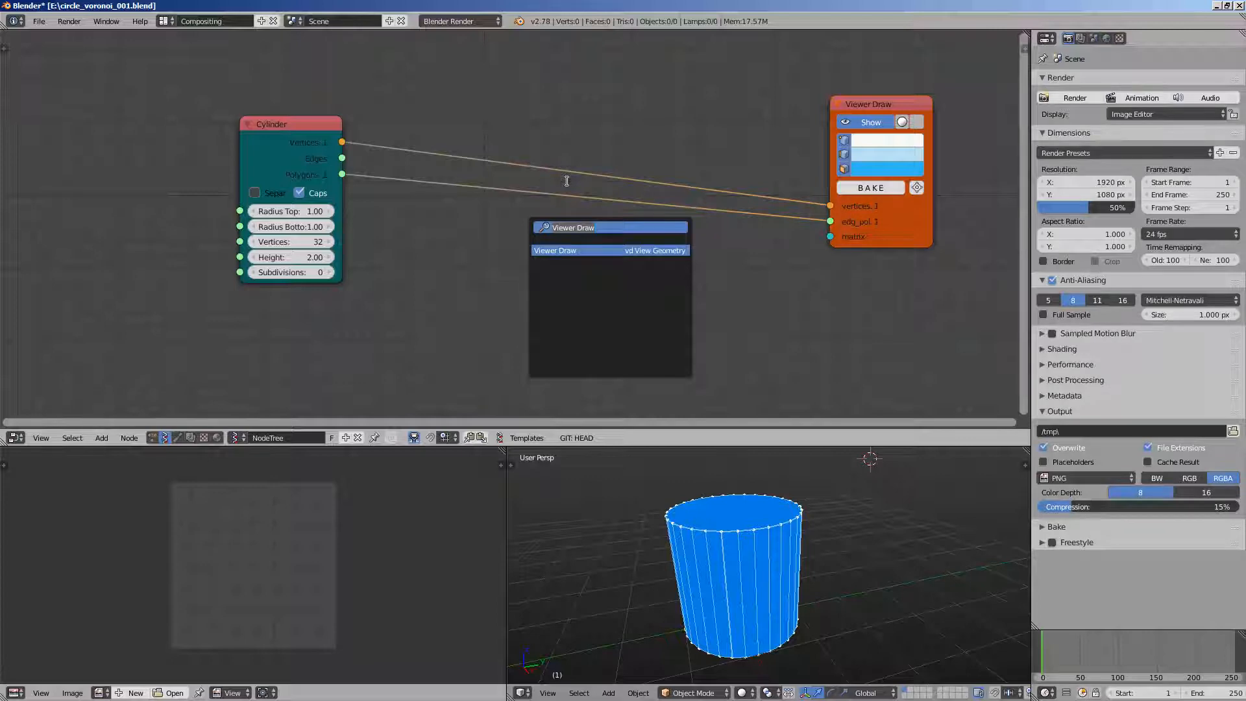
type("scr")
key("Return")
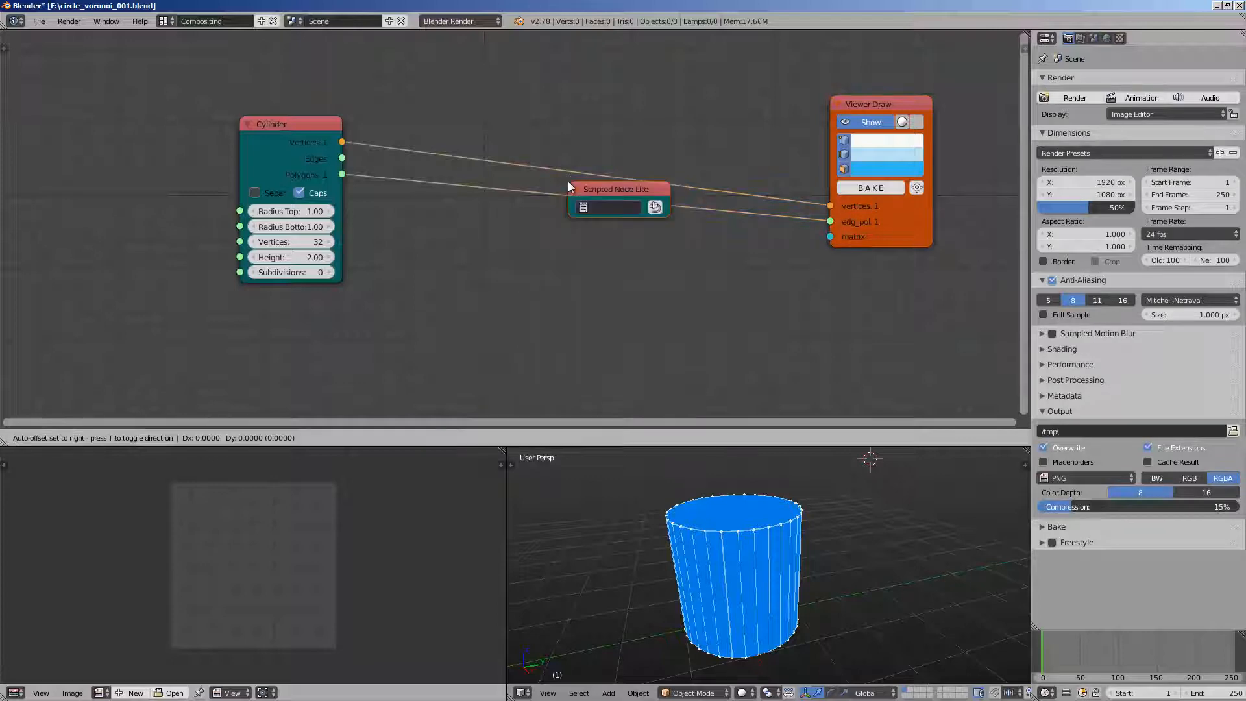
left_click(513, 235)
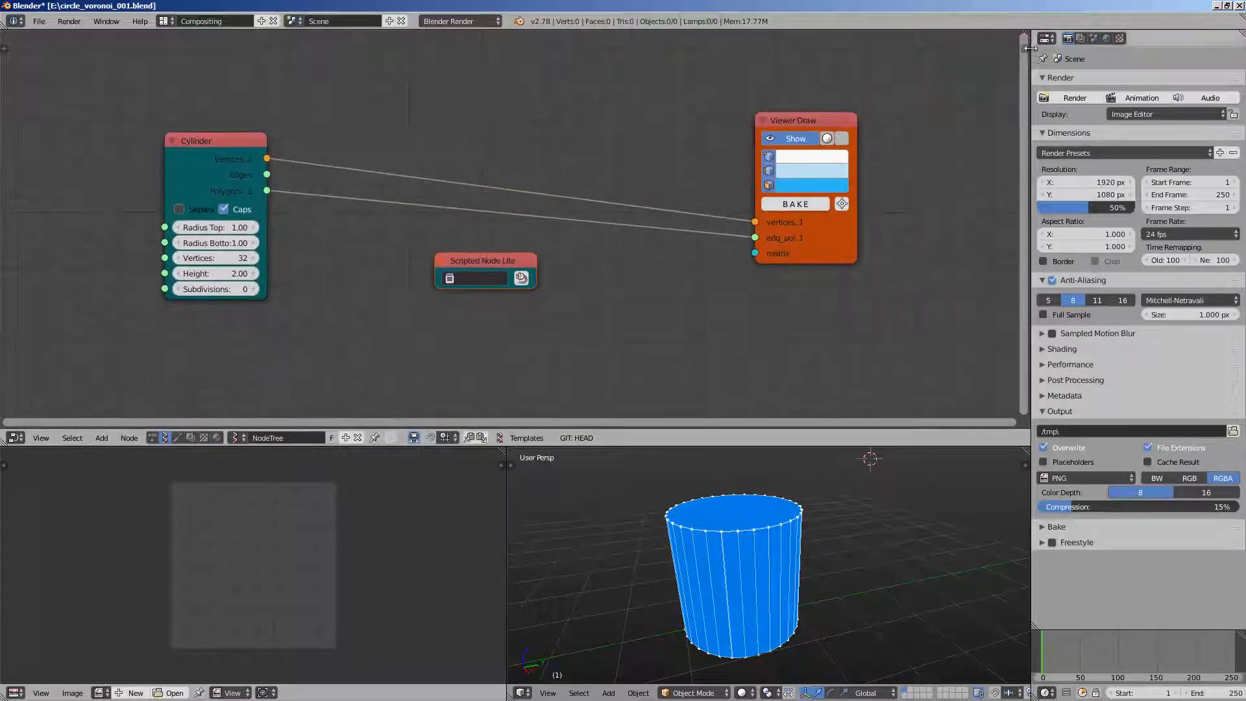
Load the Voronoi 3D template into the Scripted Node Lite node
key("n")
left_click_drag(450, 278, 436, 314)
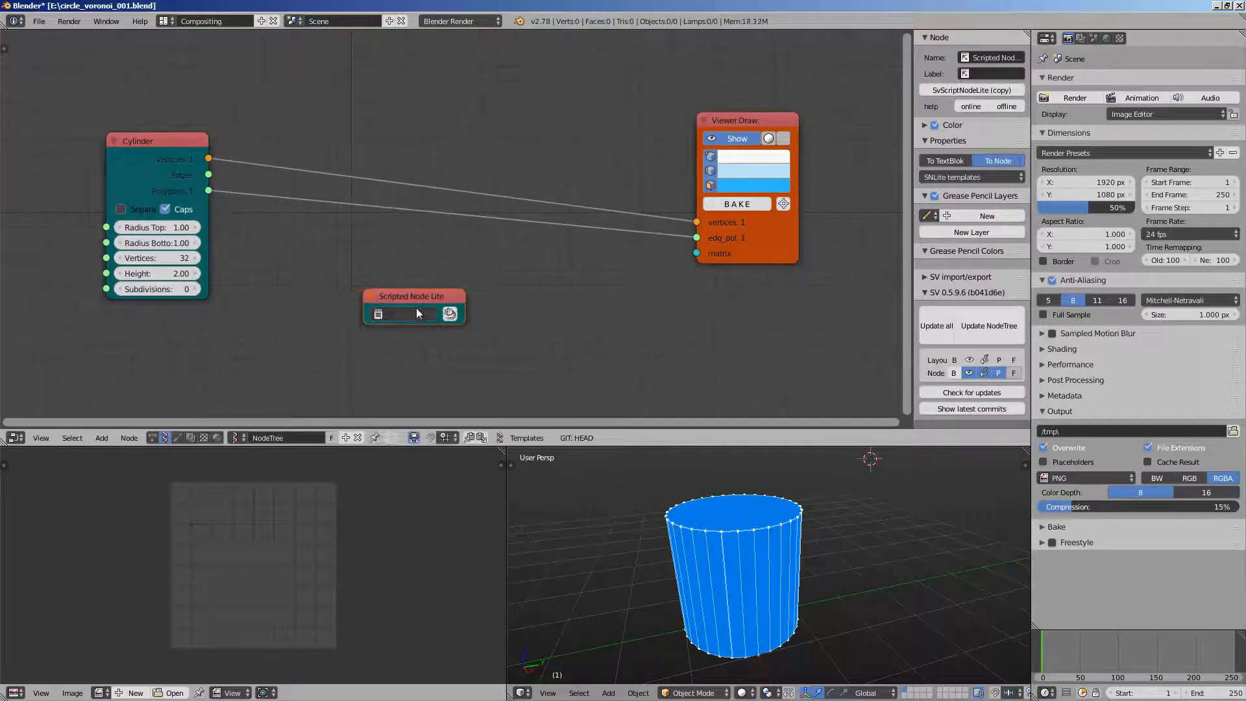
left_click(927, 181)
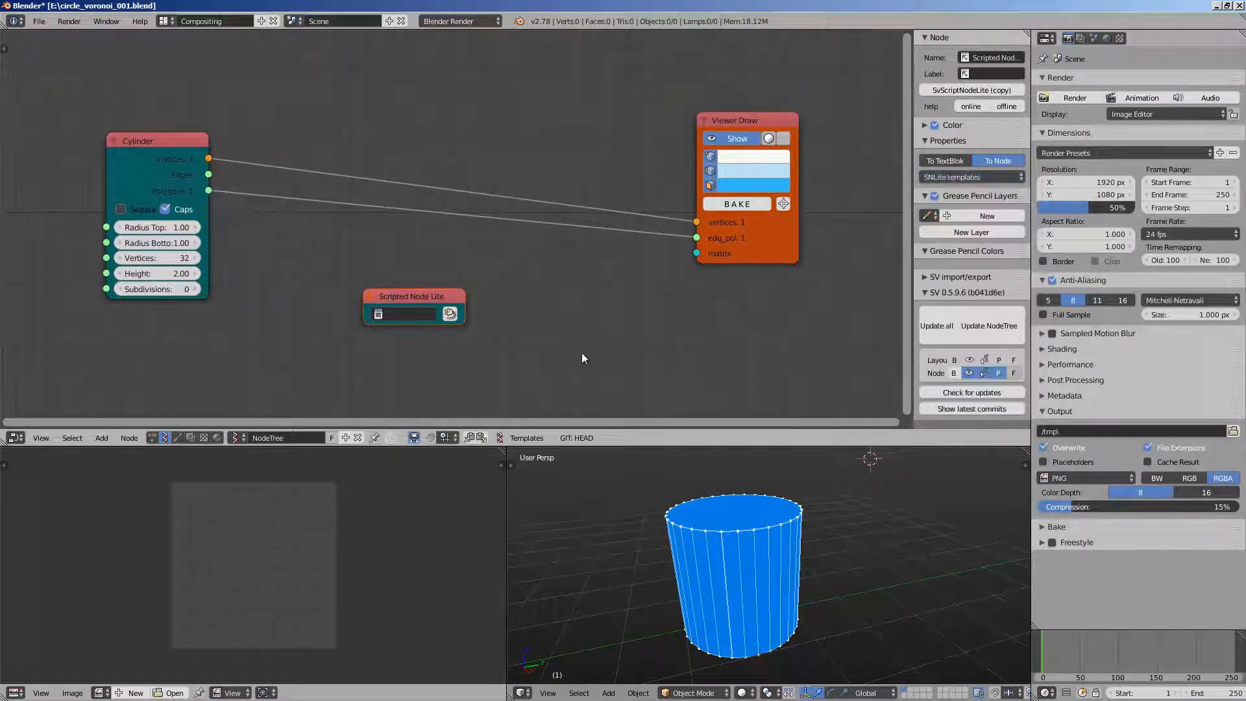
left_click(953, 177)
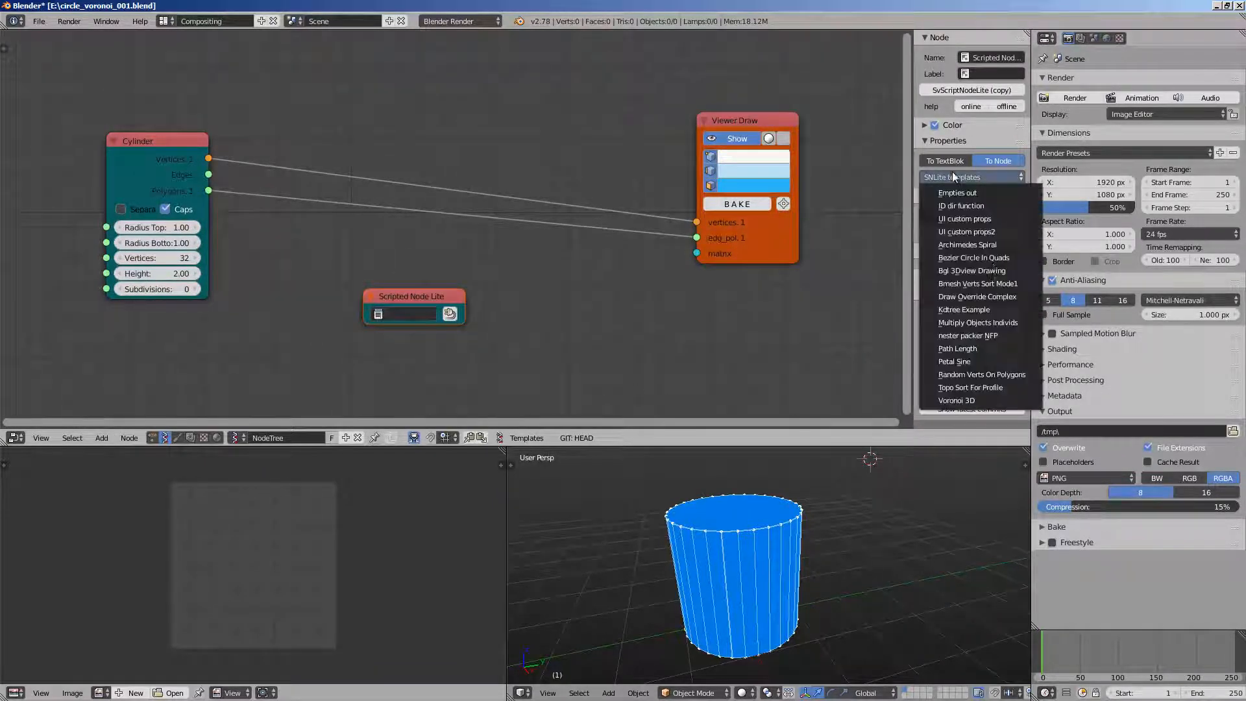
left_click(987, 401)
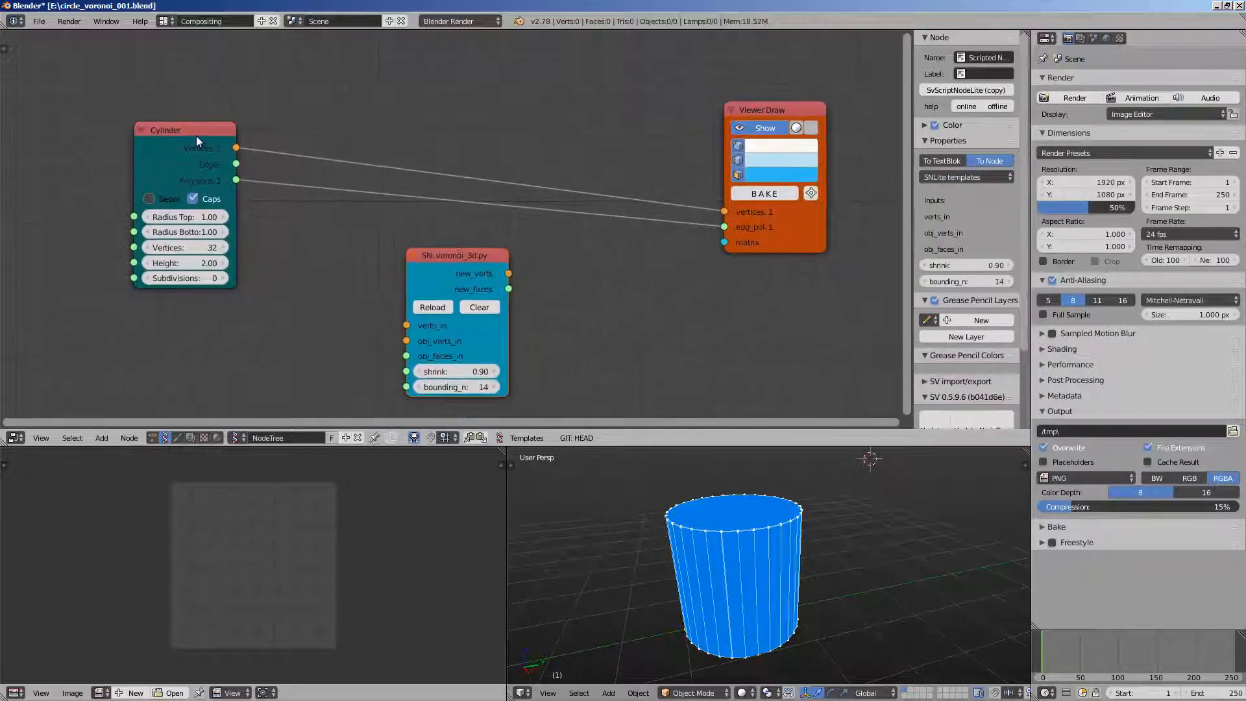
Connect the cylinder's vertices and polygons to the Voronoi node's obj_verts_in and obj_faces_in inputs, repositioning the Cylinder node
left_click_drag(196, 135, 179, 164)
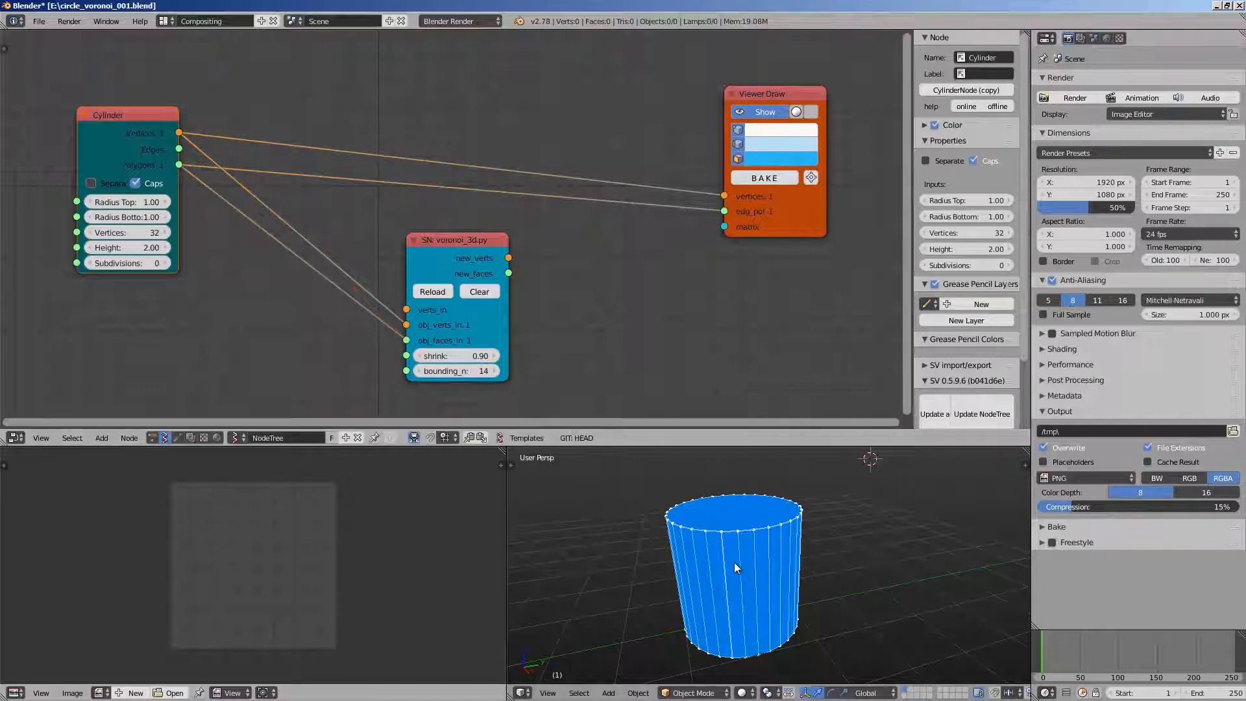
middle_click_drag(734, 562, 736, 562)
middle_click_drag(498, 345, 532, 313)
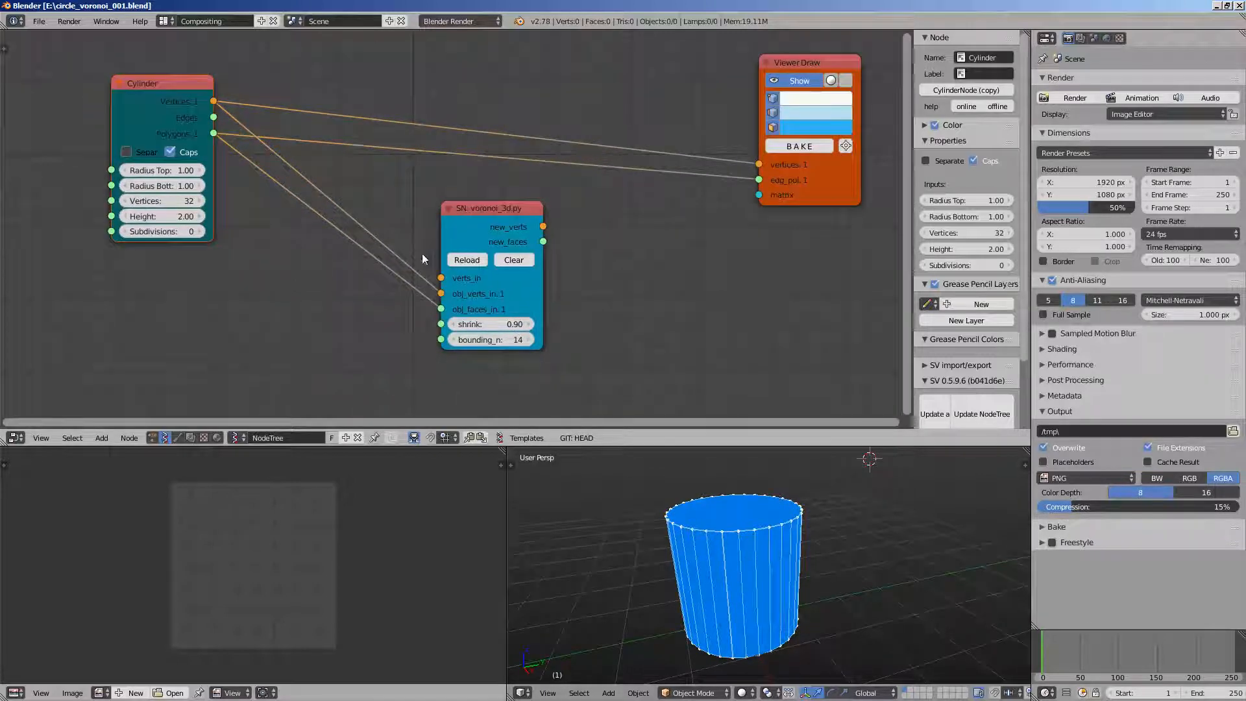
Add a Random Vector MK2 node below the Cylinder node
key("shift+a")
left_click(230, 260)
type("random")
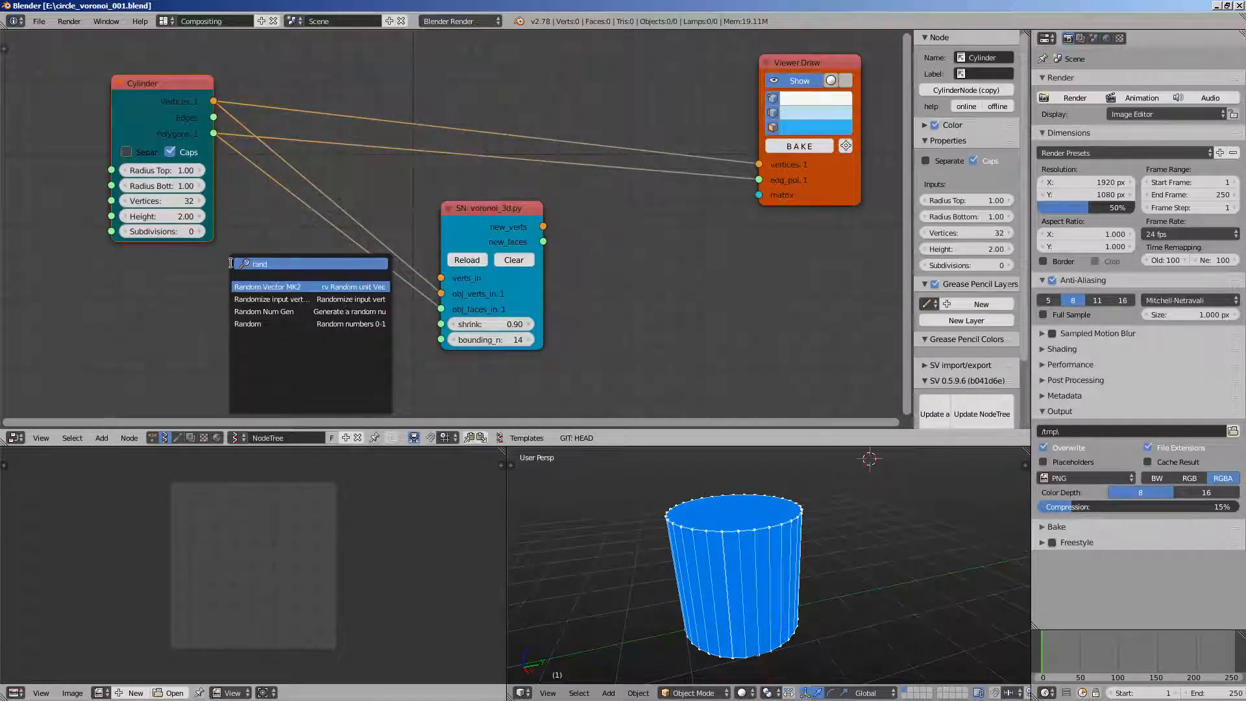
key("Return")
left_click(233, 263)
Duplicate the Viewer Draw node, place the copy below the original, and connect the Random Vector output to its vertices input
right_click(839, 190)
key("shift+d")
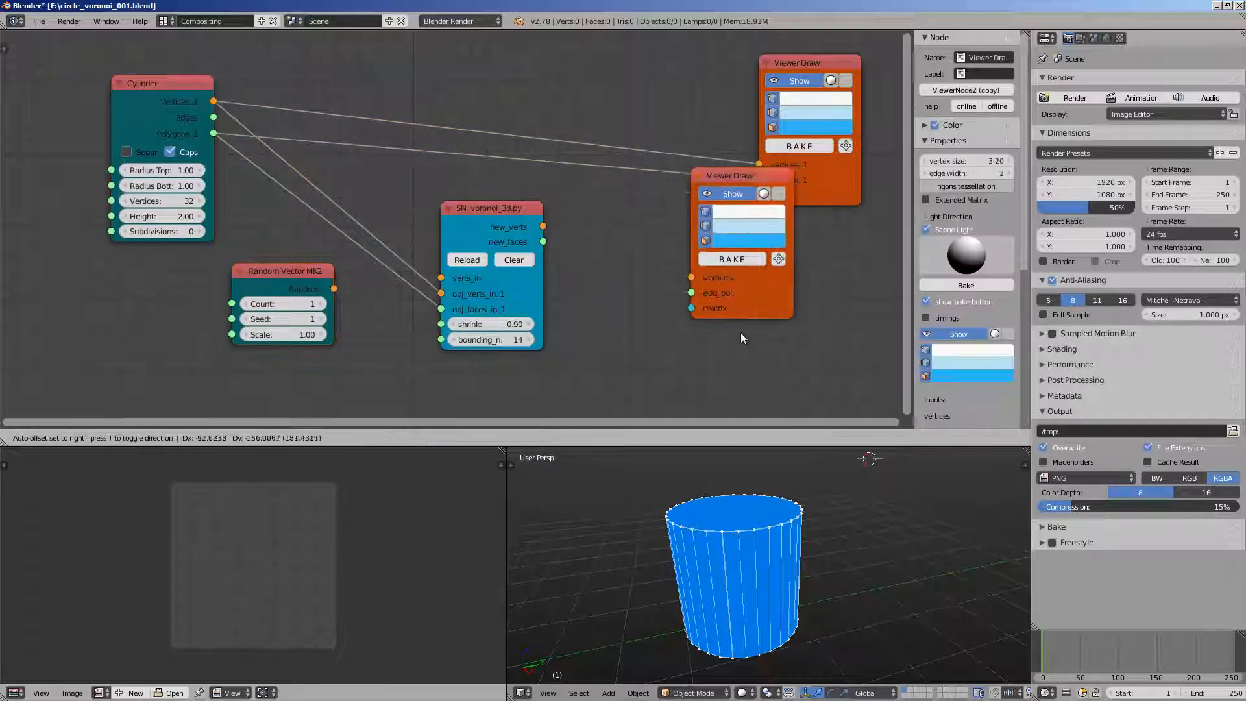
left_click(740, 386)
left_click_drag(333, 288, 513, 323)
left_click_drag(692, 332, 693, 331)
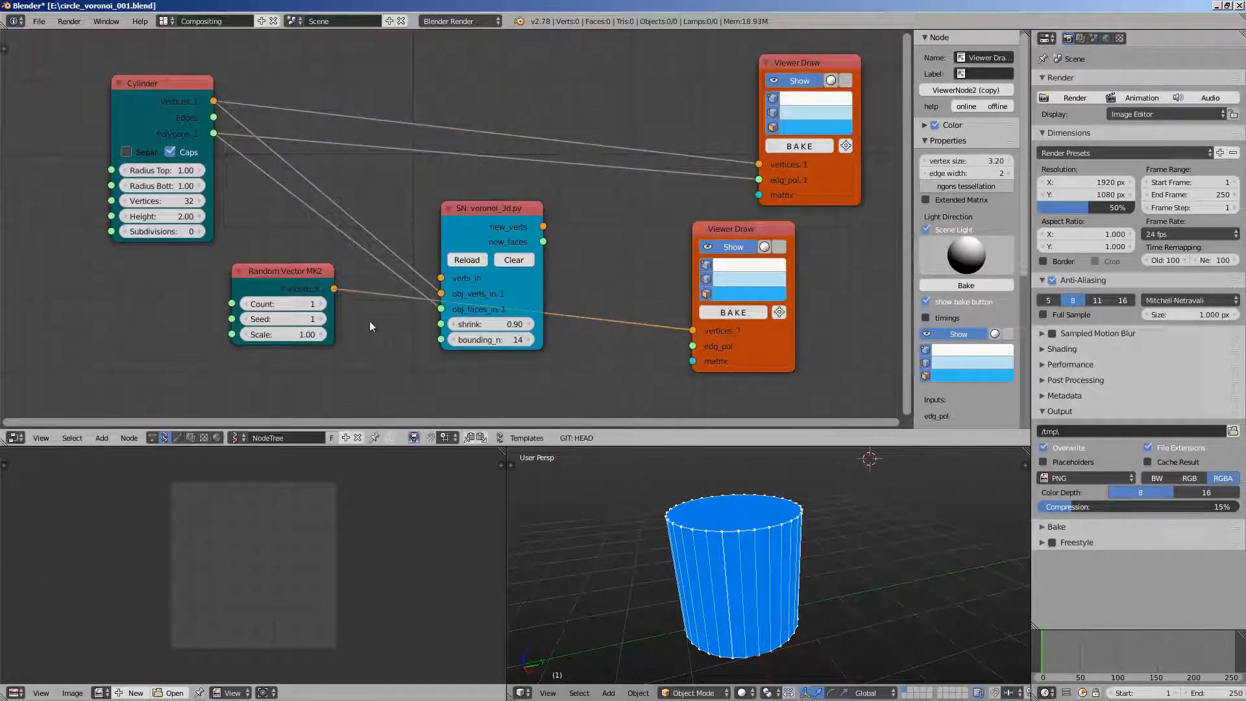
Set the Random Vector count to 26 and show the 3D view in wireframe to inspect the points around the cylinder
left_click_drag(331, 309, 339, 308)
middle_click_drag(740, 536, 710, 544)
key("z")
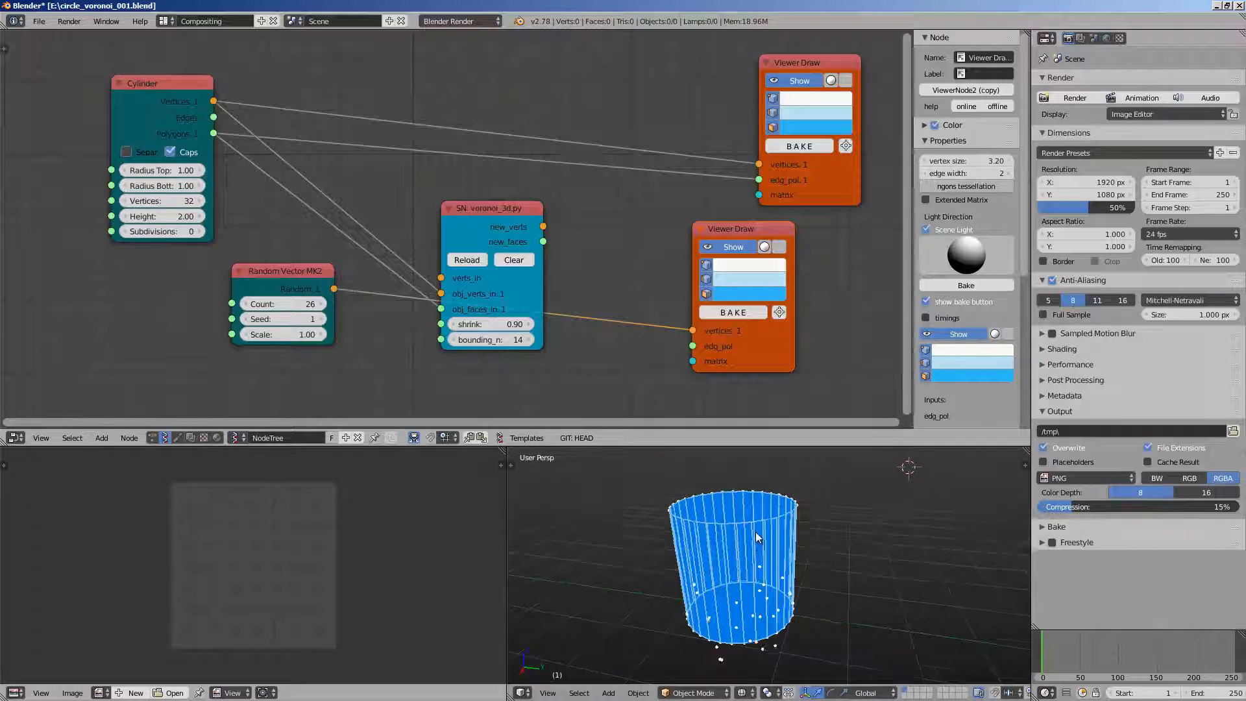
key("z")
middle_click_drag(782, 649, 809, 546)
key("z")
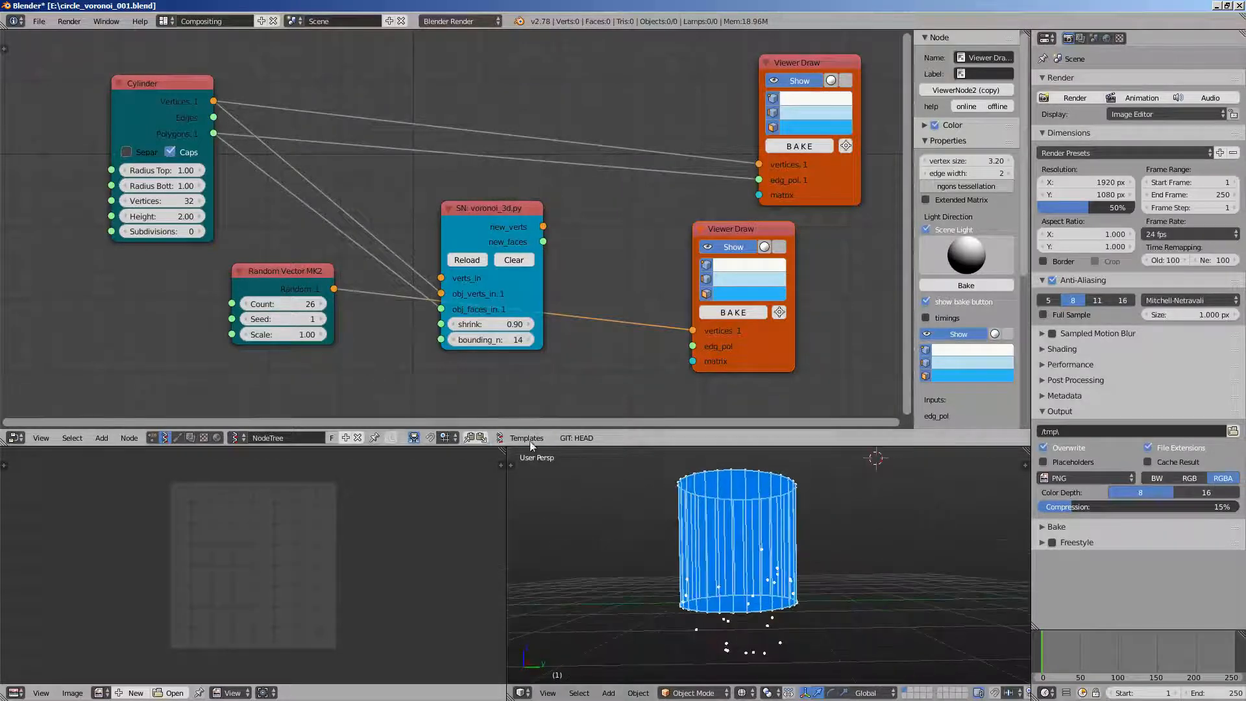
Set the Random Vector seed to 29 and its count to 1, shifting the node slightly down
left_click_drag(307, 319, 308, 319)
left_click_drag(294, 274, 285, 287)
left_click(283, 313)
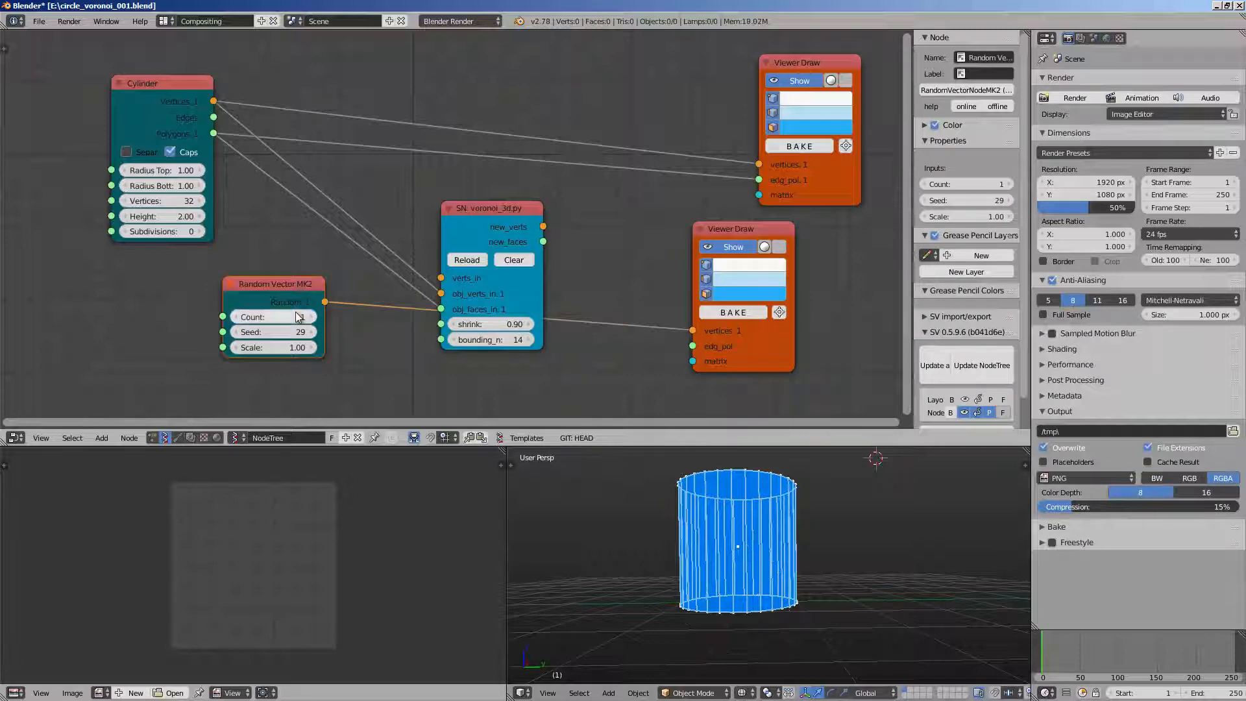
Set the Random Vector MK2 count to 15
left_click(295, 314)
type("15")
key("Return")
middle_click_drag(377, 361, 374, 332)
key("ctrl+s")
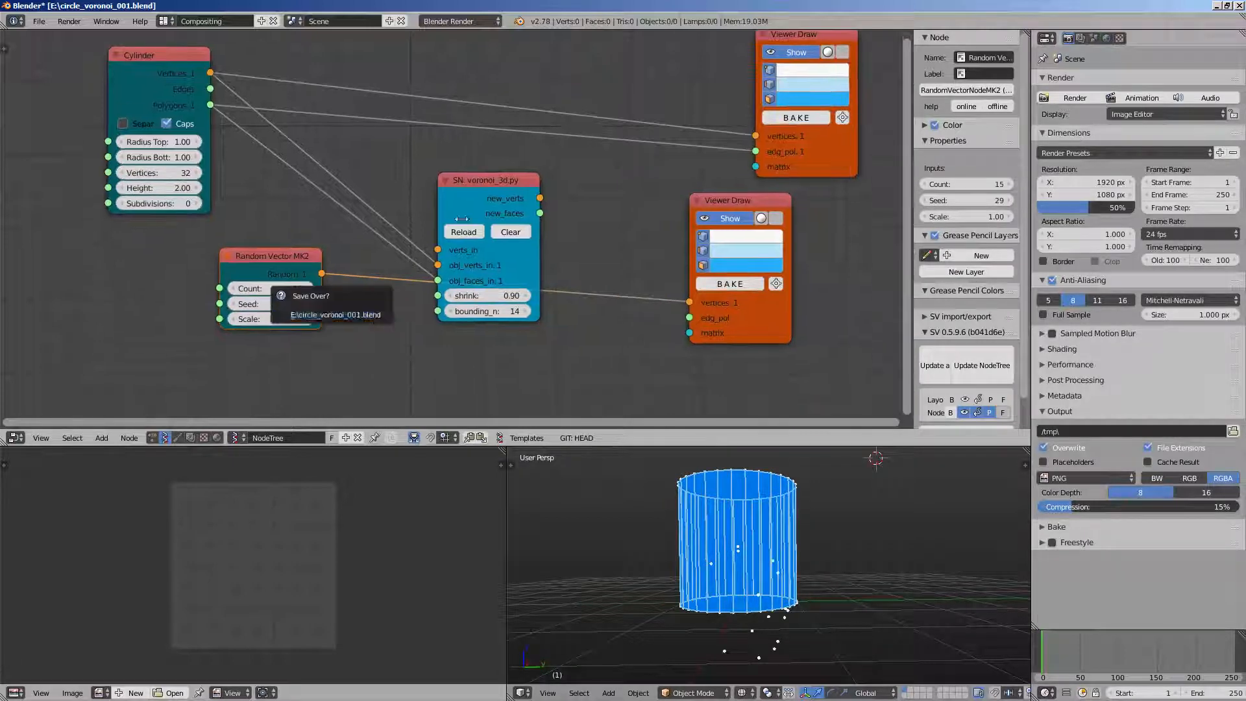
Add a Vector Rewire node and insert it on the link between Random Vector MK2 and the second Viewer Draw
key("space")
type("re")
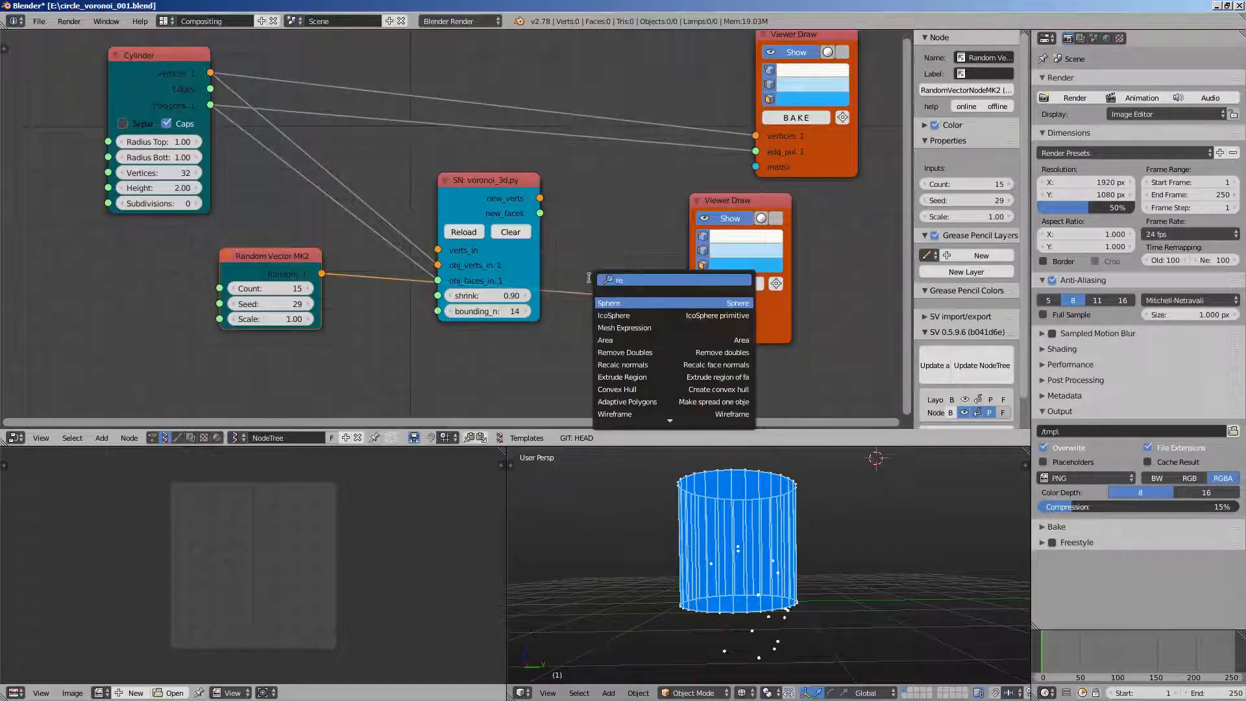
type("w")
key("Return")
left_click(590, 278)
left_click_drag(609, 283, 597, 315)
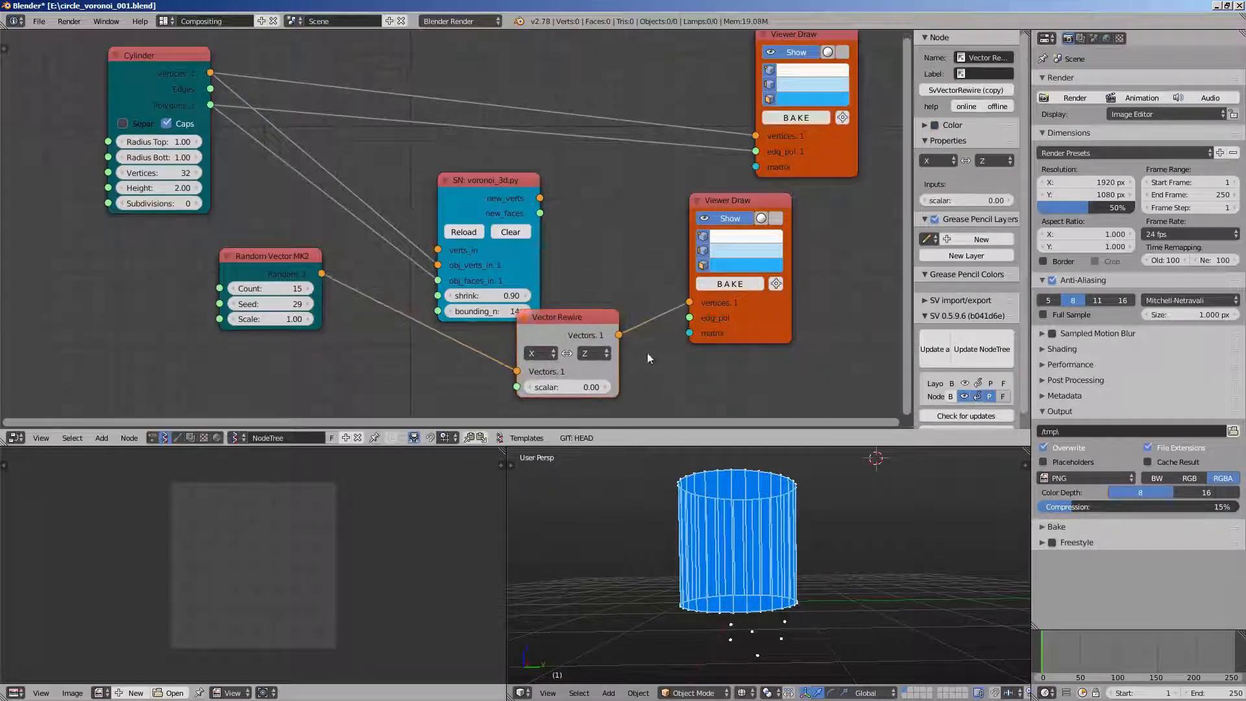
Hide the output of the first Viewer Draw and raise the Random Vector MK2 count to 419
middle_click_drag(648, 357, 612, 386)
left_click(753, 80)
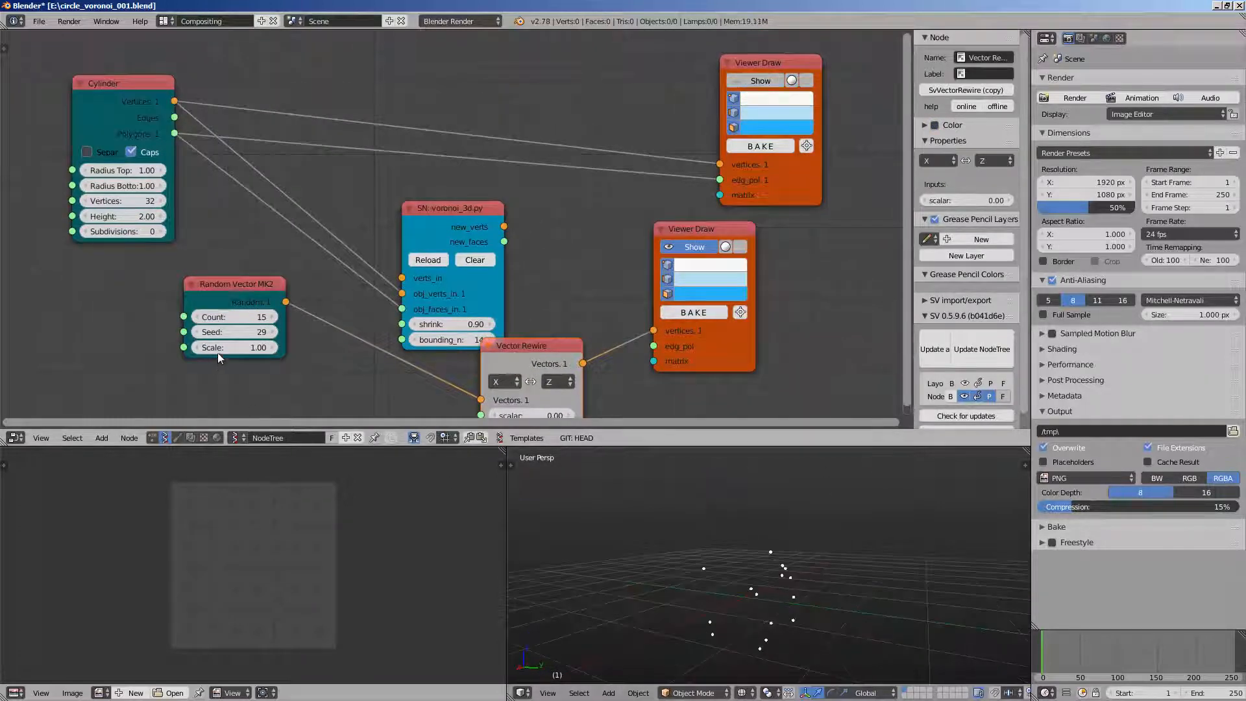
left_click_drag(268, 317, 384, 318)
middle_click_drag(538, 391, 550, 314)
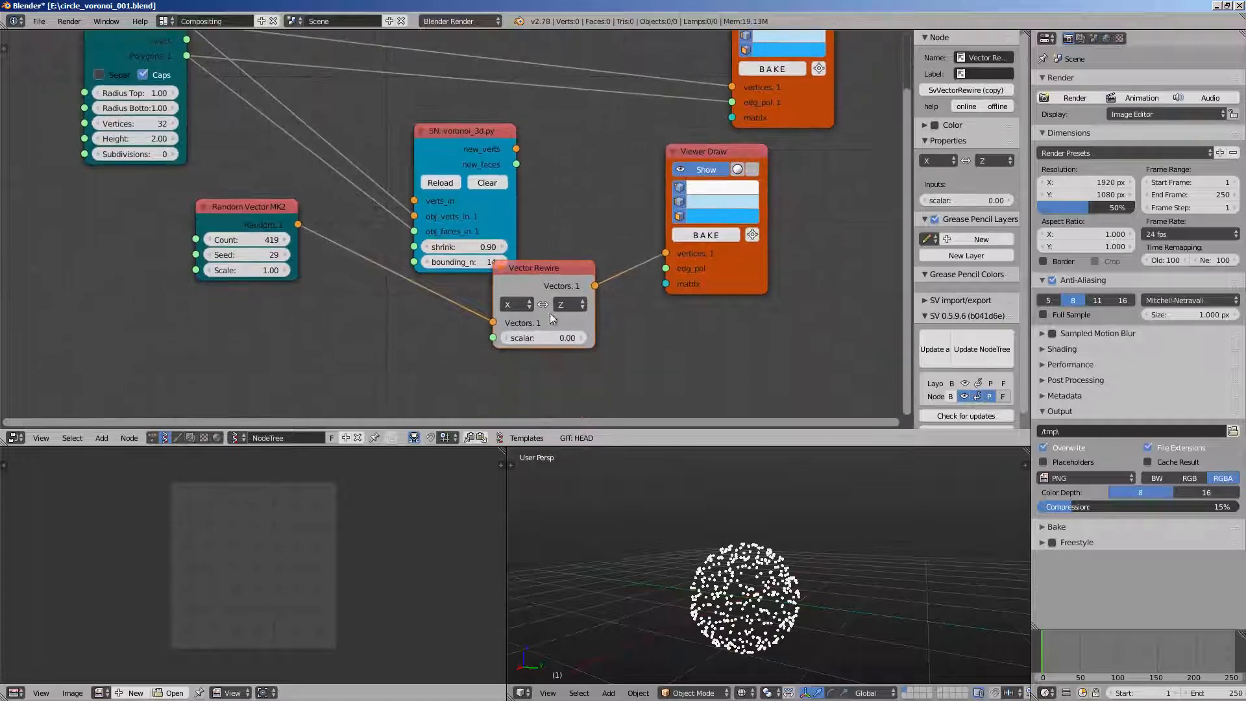
Set the Vector Rewire source component to Scalar, move the node below the voronoi_3d node, and save the file
left_click(524, 305)
left_click(530, 237)
left_click_drag(547, 283, 460, 331)
middle_click_drag(772, 477, 782, 610)
scroll(736, 652, "up", 2)
key("ctrl+s")
left_click(785, 592)
scroll(618, 328, "down", 1)
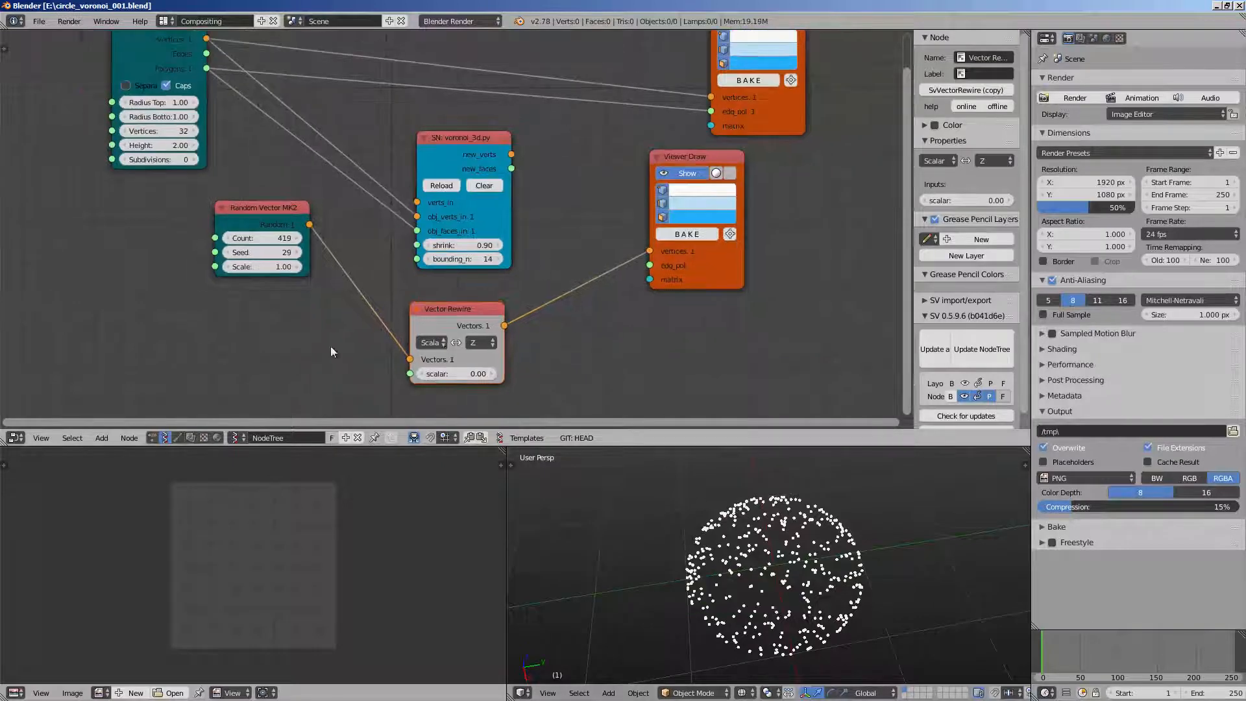
Move the Vector Rewire and Random Vector MK2 nodes away from the voronoi_3d node and set the random count to 25
left_click_drag(468, 318, 333, 320)
left_click_drag(279, 242, 183, 254)
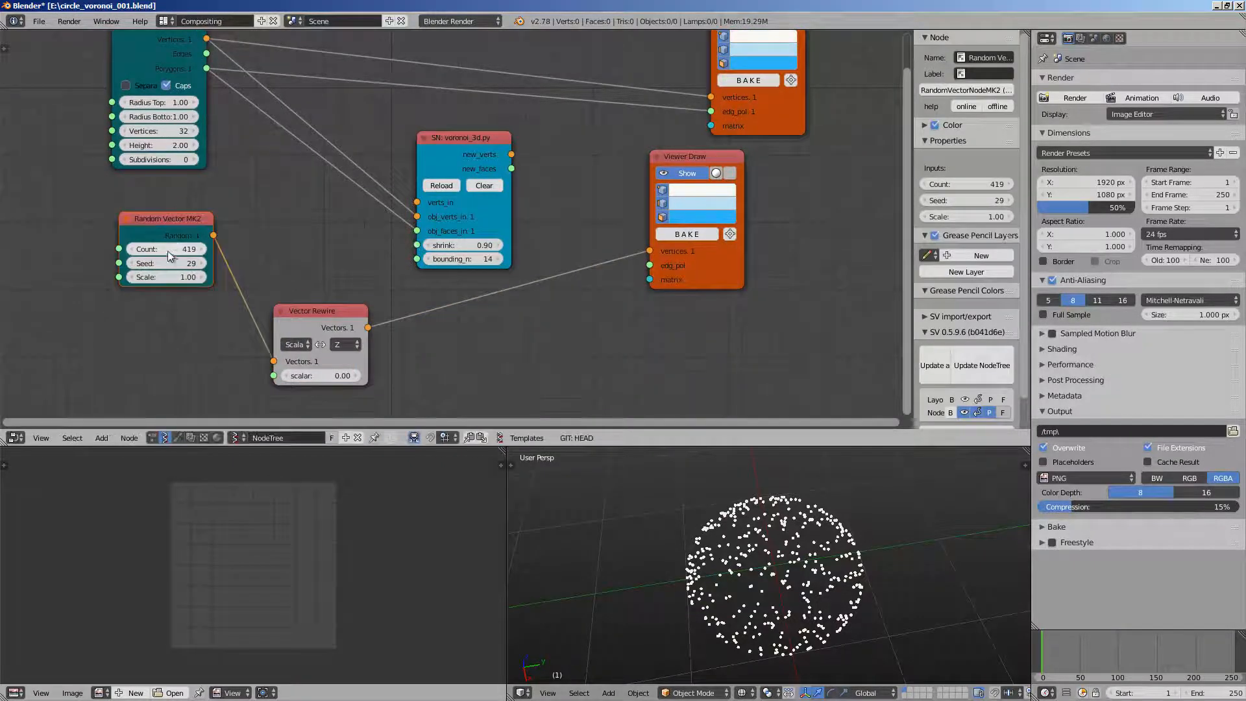
type("25")
key("Return")
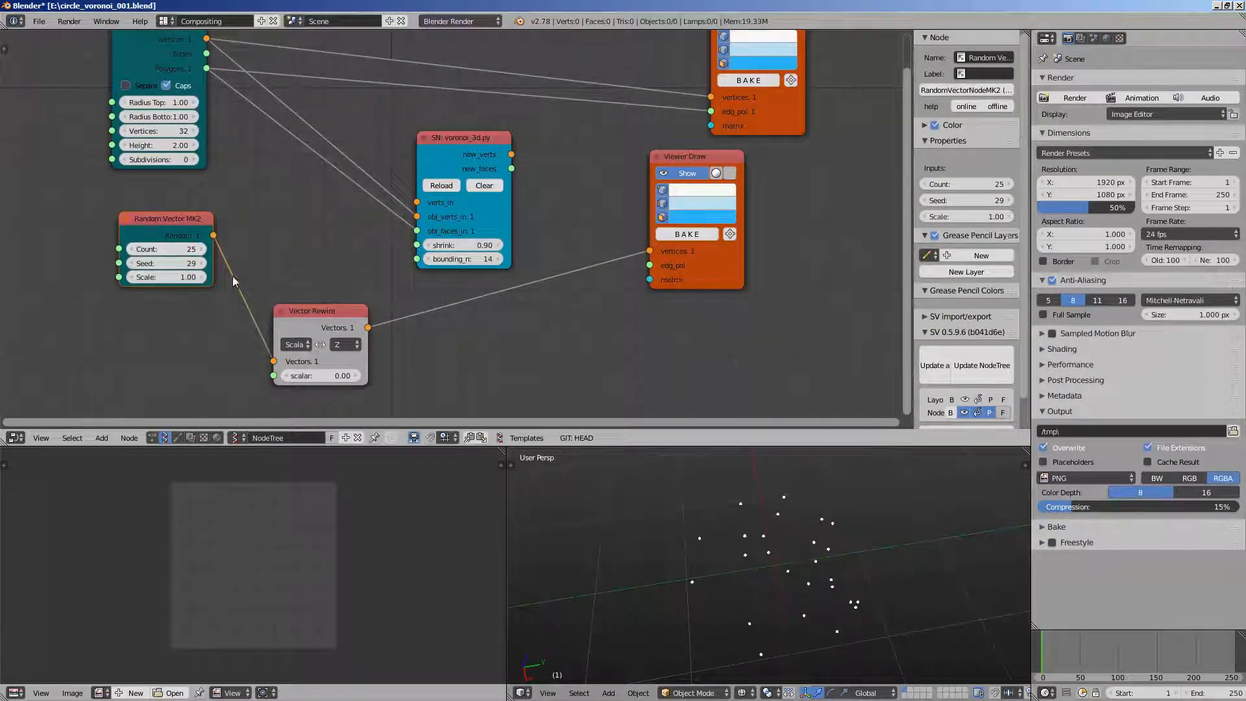
Connect Vector Rewire to the voronoi_3d verts_in input, and link new_verts and new_faces to the second Viewer Draw
left_click_drag(368, 327, 401, 249)
left_click_drag(420, 204, 420, 204)
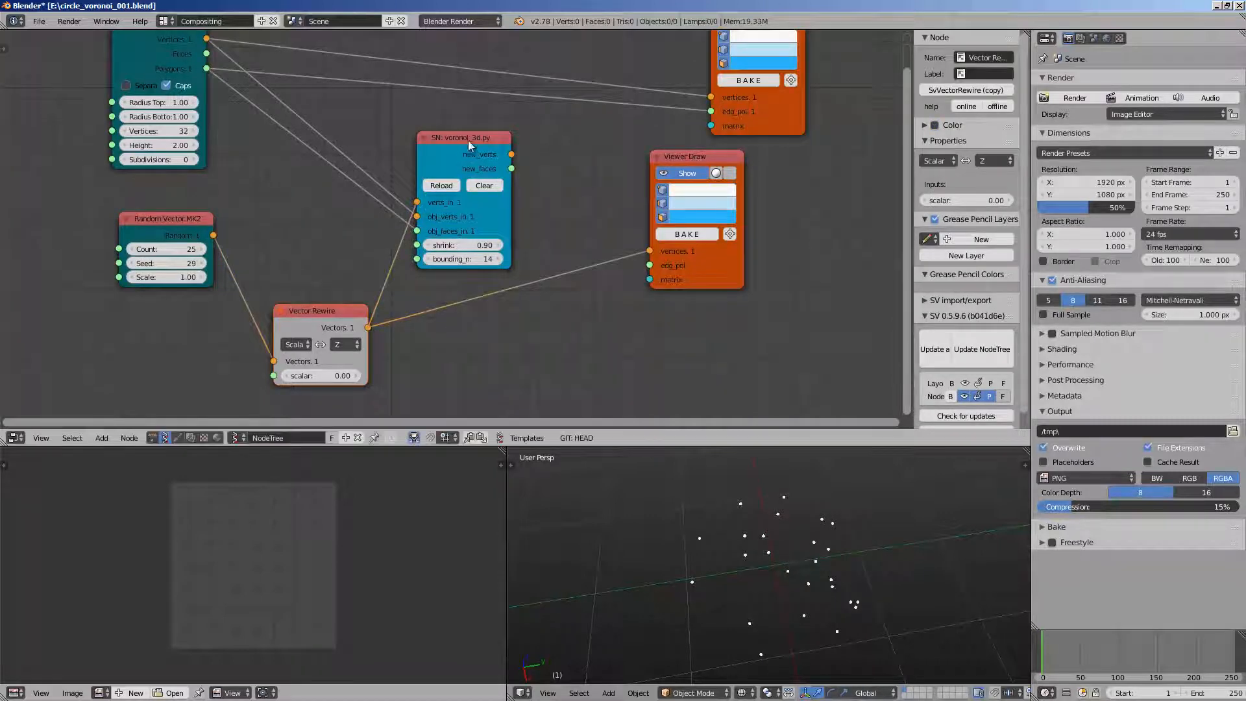
left_click_drag(468, 138, 473, 129)
middle_click_drag(496, 170, 479, 196)
mouse_move(500, 171)
left_mouse_down()
mouse_move(634, 277)
mouse_move(609, 270)
mouse_move(634, 291)
left_mouse_up()
Switch the 3D view from wireframe to solid shading to show the divided cylinder
mouse_move(753, 623)
middle_mouse_down()
mouse_move(781, 571)
mouse_move(837, 533)
mouse_move(776, 610)
mouse_move(786, 578)
mouse_move(766, 578)
mouse_move(805, 582)
mouse_move(717, 540)
middle_mouse_up()
key("z")
key("z")
key("z")
left_click(549, 693)
left_click(574, 634)
Set the Cylinder height to 0.50 and save the file
middle_click_drag(212, 184, 195, 224)
scroll(188, 196, "down", 1)
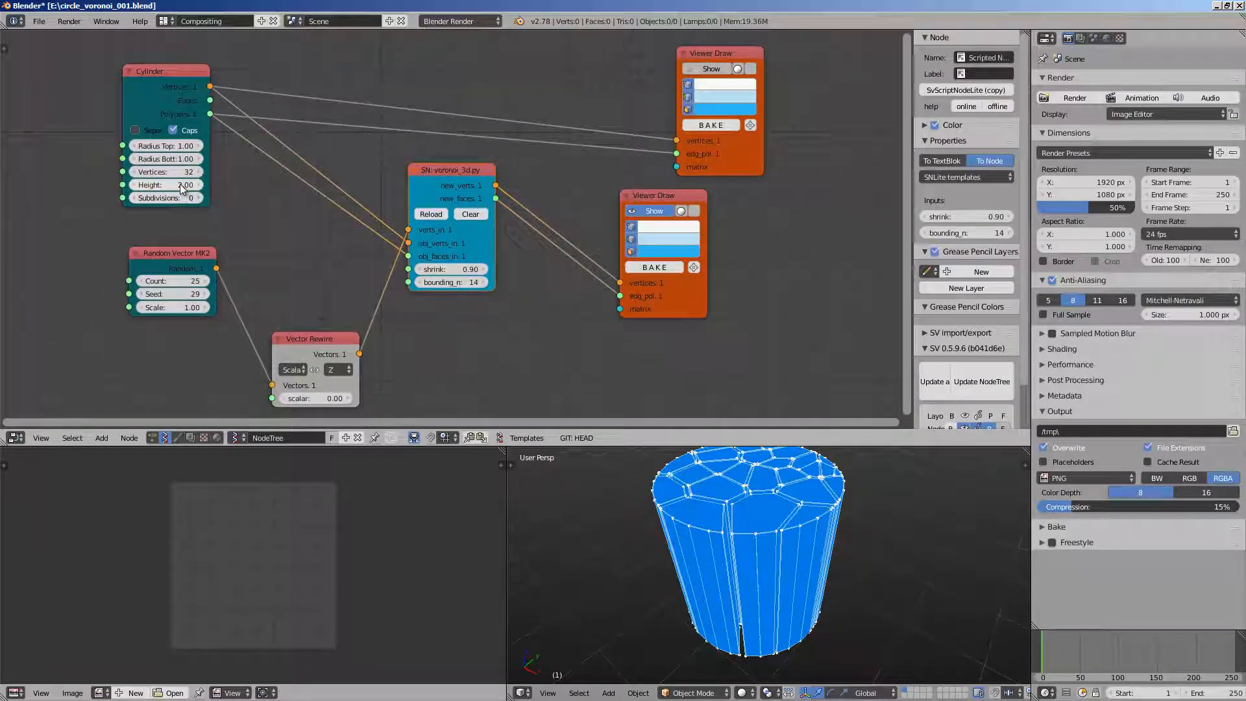
left_click_drag(181, 188, 147, 185)
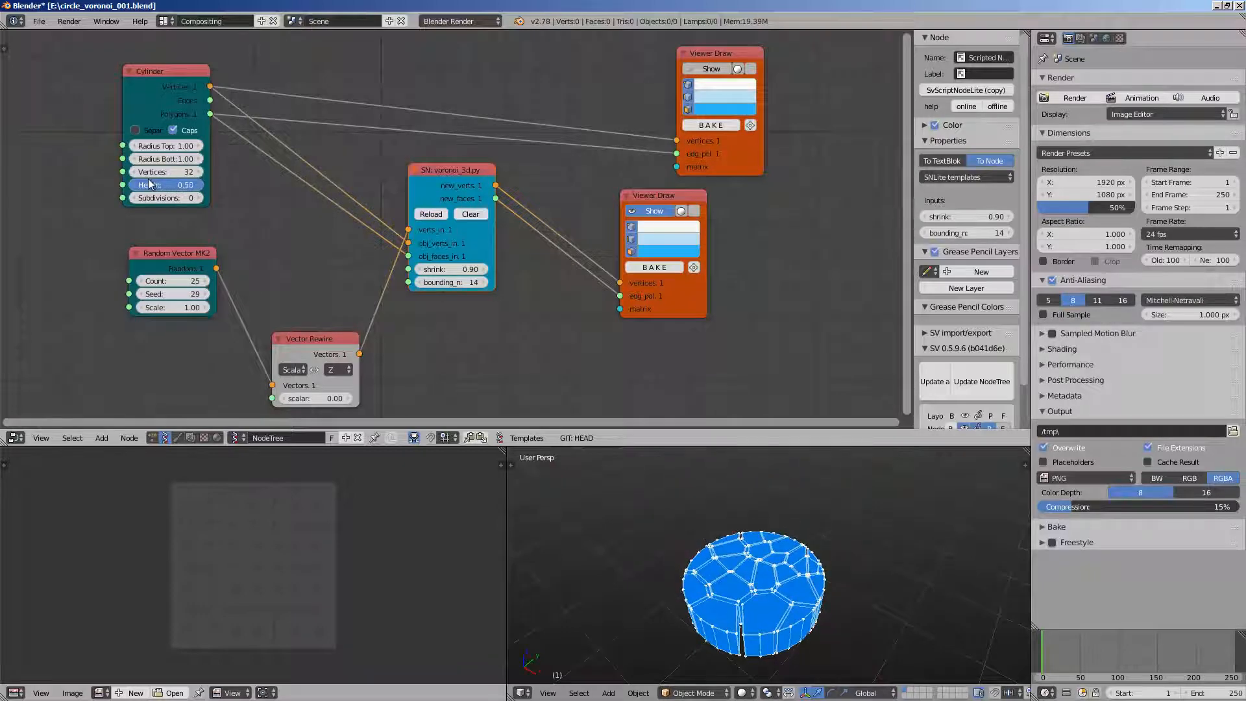
middle_click_drag(679, 534, 704, 519)
key("ctrl+s")
Turn off vertex display and enable shaded faces in the second Viewer Draw, move the first Viewer Draw closer, and save
middle_click_drag(728, 138, 741, 161)
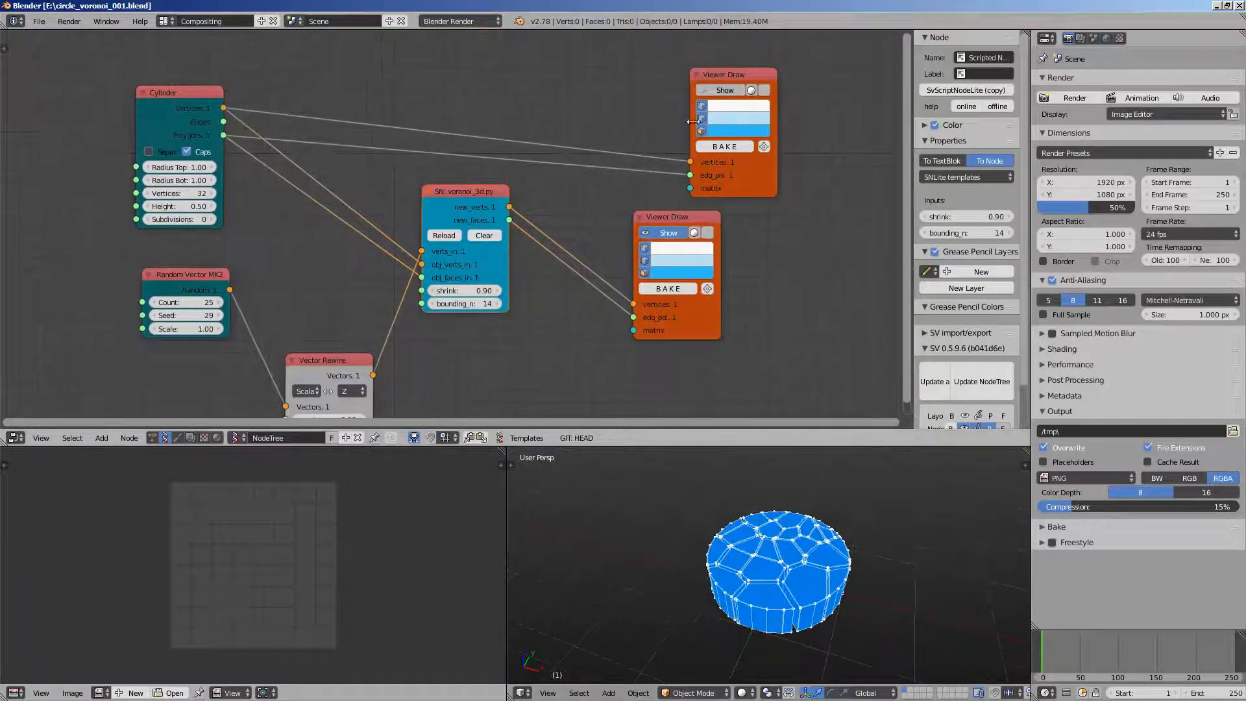
left_click(646, 246)
left_click(708, 232)
left_click_drag(727, 188, 533, 185)
mouse_move(890, 617)
middle_mouse_down()
mouse_move(890, 647)
mouse_move(854, 577)
mouse_move(777, 560)
mouse_move(811, 492)
mouse_move(666, 533)
mouse_move(758, 546)
middle_mouse_up()
key("ctrl+s")
middle_click_drag(250, 184, 292, 187)
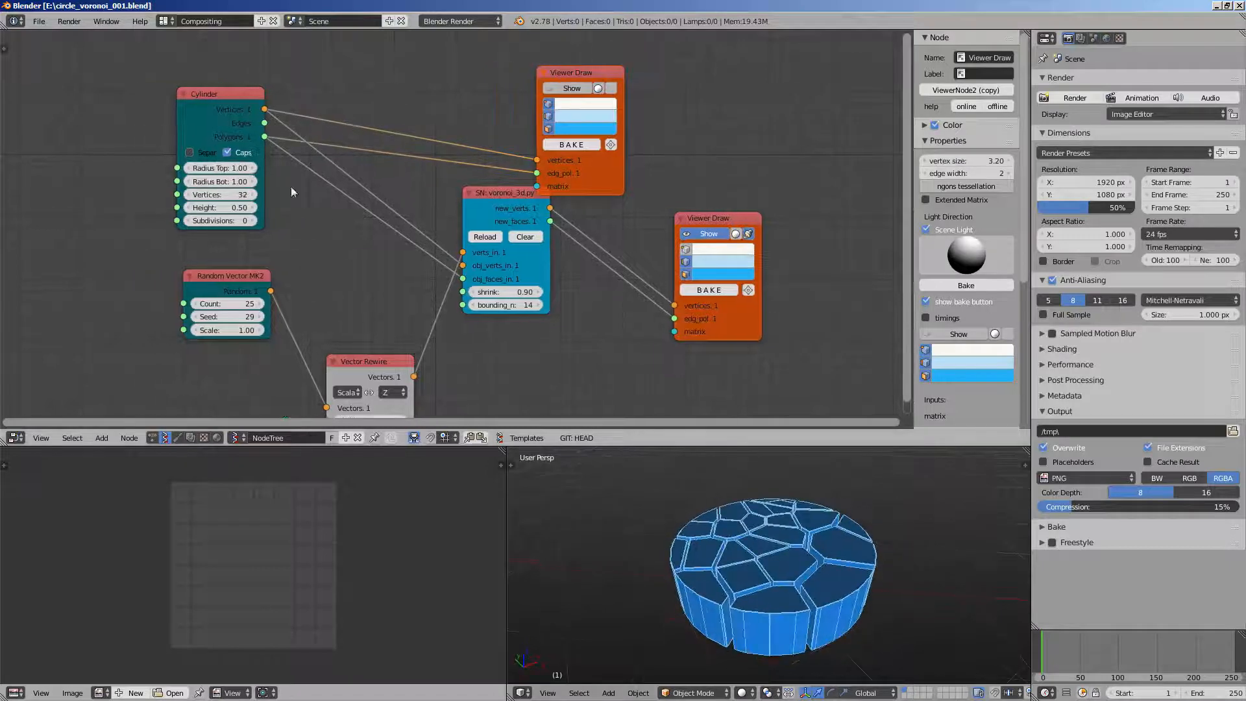
Set the Cylinder height to 0.56 and the random seed to 251, and move Vector Rewire up beside Random Vector MK2
mouse_move(218, 206)
left_mouse_down()
mouse_move(247, 203)
mouse_move(221, 201)
left_mouse_up()
left_click_drag(224, 316, 404, 364)
middle_click_drag(797, 563, 888, 592)
left_click_drag(246, 317, 289, 319)
middle_click_drag(246, 312, 344, 310)
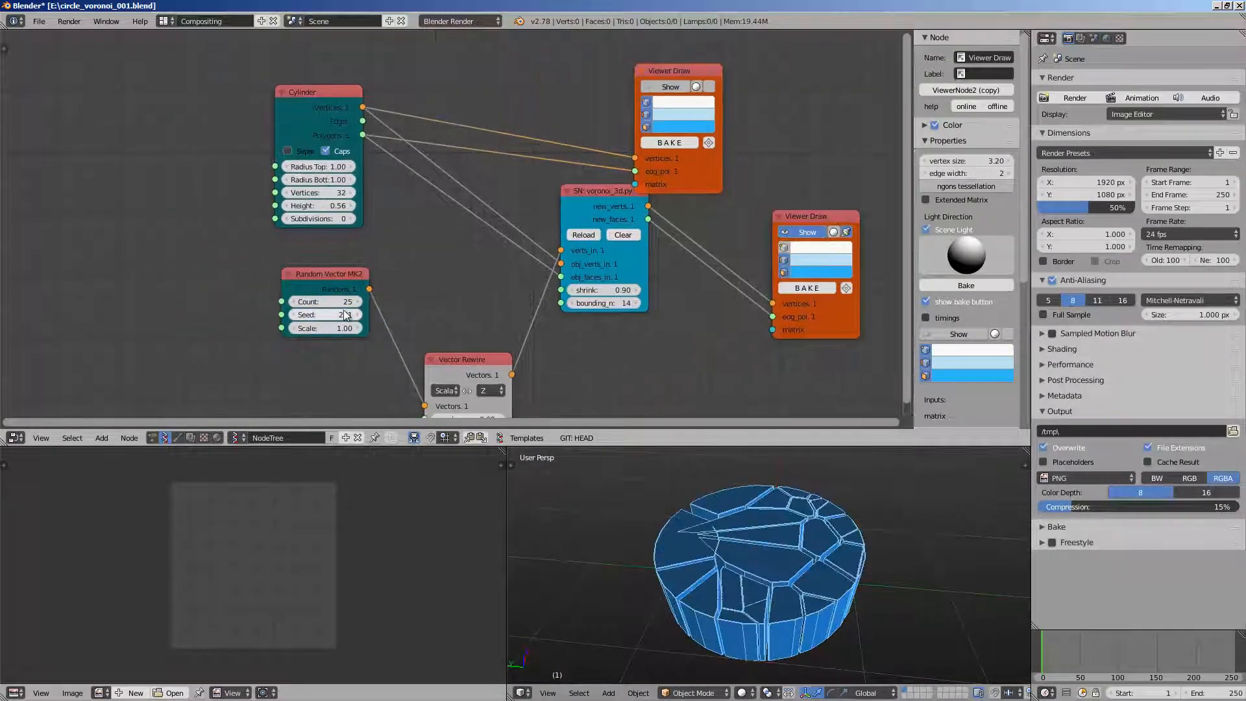
left_click_drag(477, 362, 473, 317)
middle_click_drag(473, 316, 441, 339)
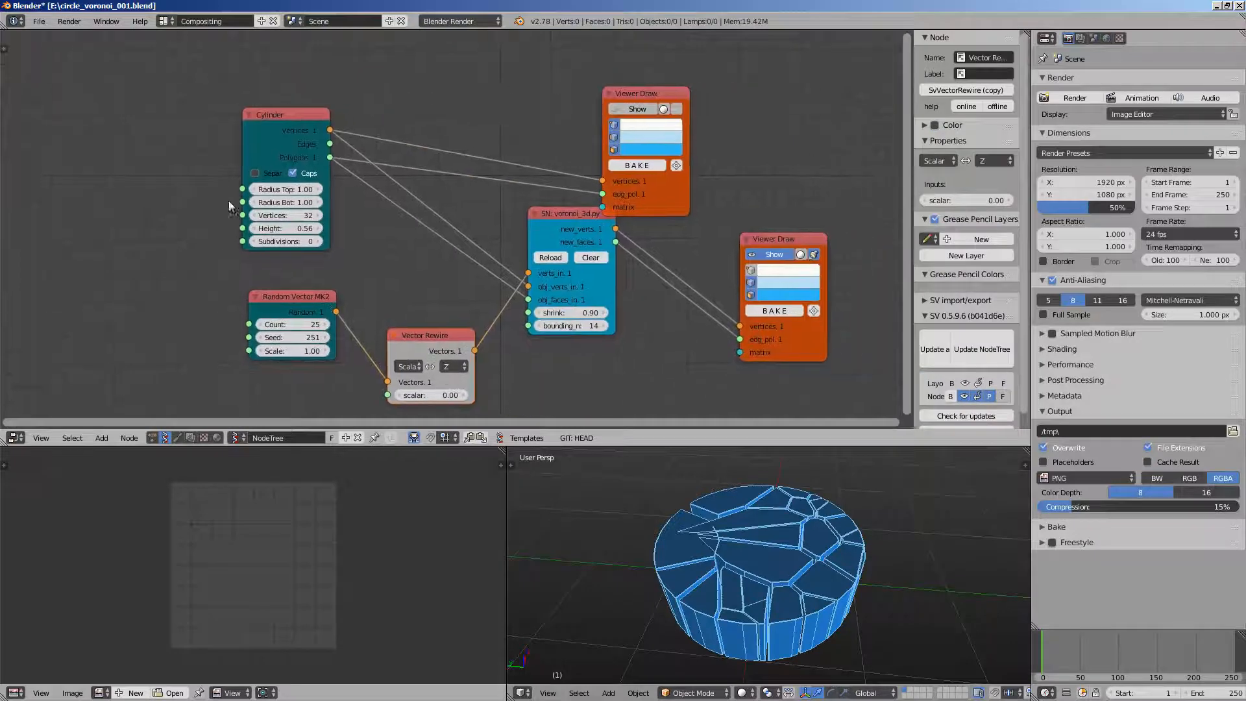
left_click_drag(243, 202, 214, 206)
left_click_drag(242, 189, 176, 191)
left_click_drag(290, 193, 302, 192)
key("Return")
Inspect the Voronoi cells on the cylinder's top face up close and save the file
middle_click_drag(373, 255, 379, 255)
middle_click_drag(734, 513, 747, 561)
scroll(746, 562, "up", 2)
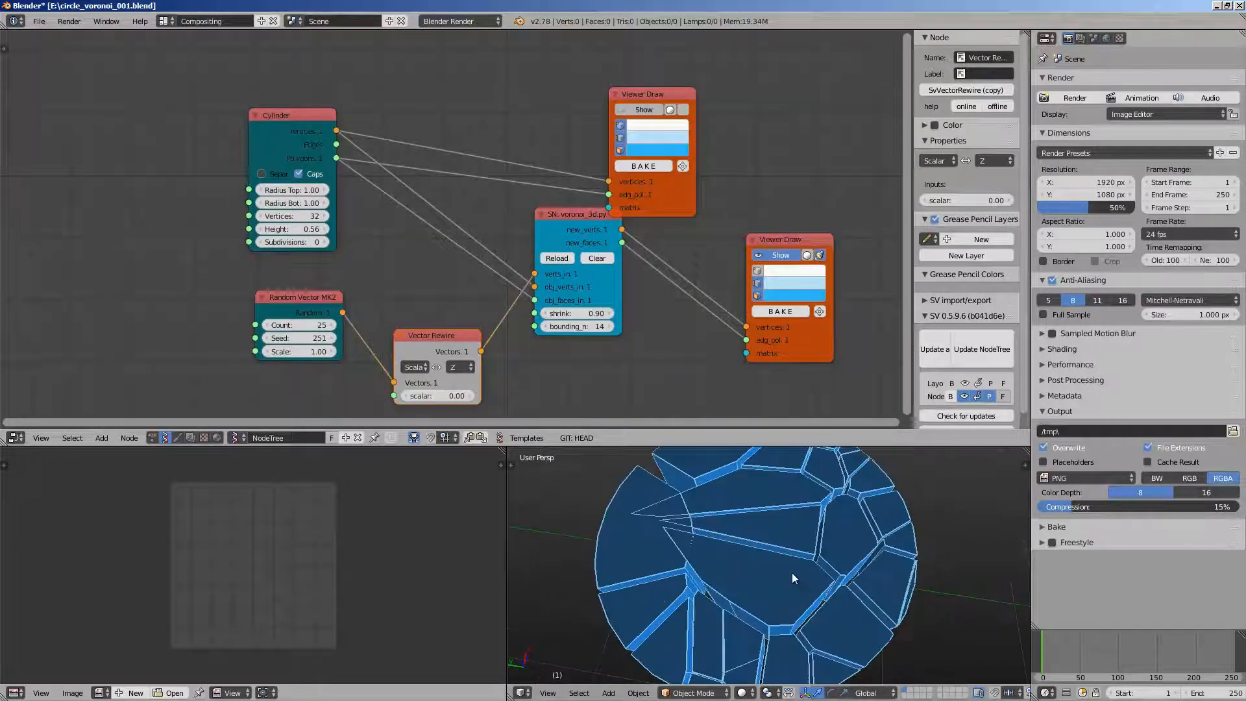
scroll(792, 573, "down", 1)
key("ctrl+s")
Raise the voronoi_3d bounding_n value to 41 and save over the existing file
middle_click_drag(397, 244, 398, 244)
middle_click_drag(662, 562, 746, 560)
middle_click_drag(571, 351, 512, 341)
middle_click_drag(705, 494, 683, 547)
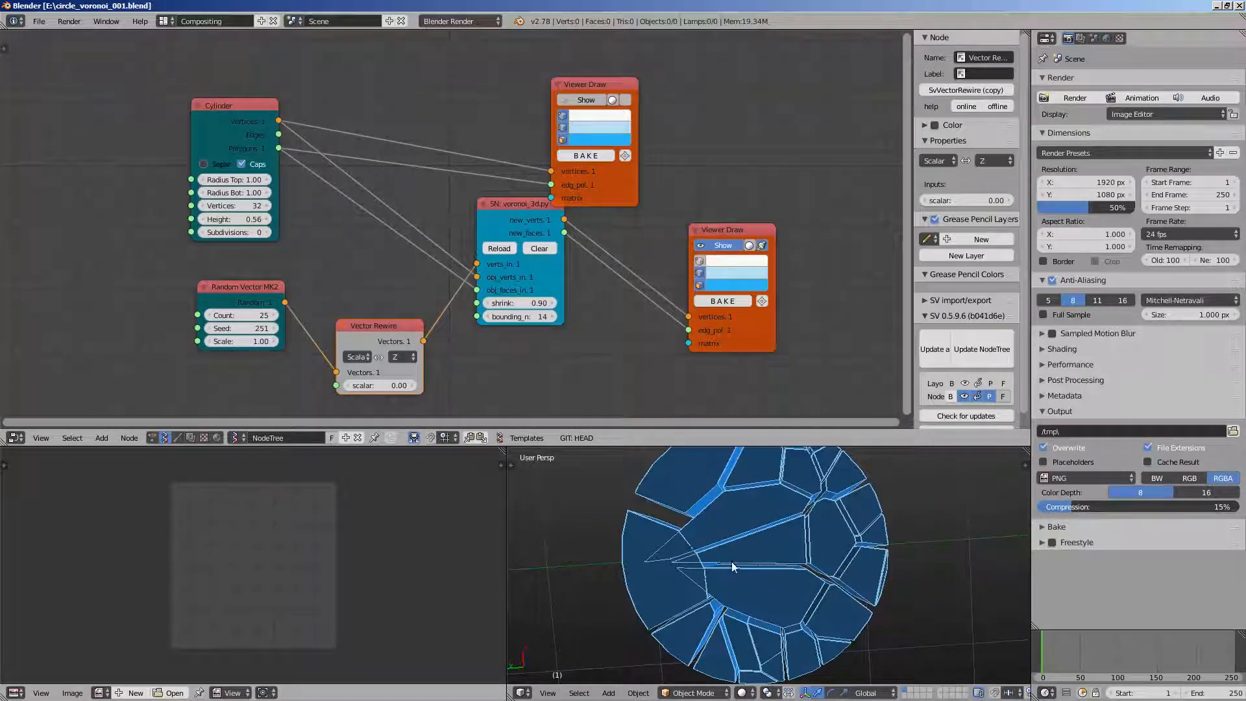
scroll(532, 321, "up", 2)
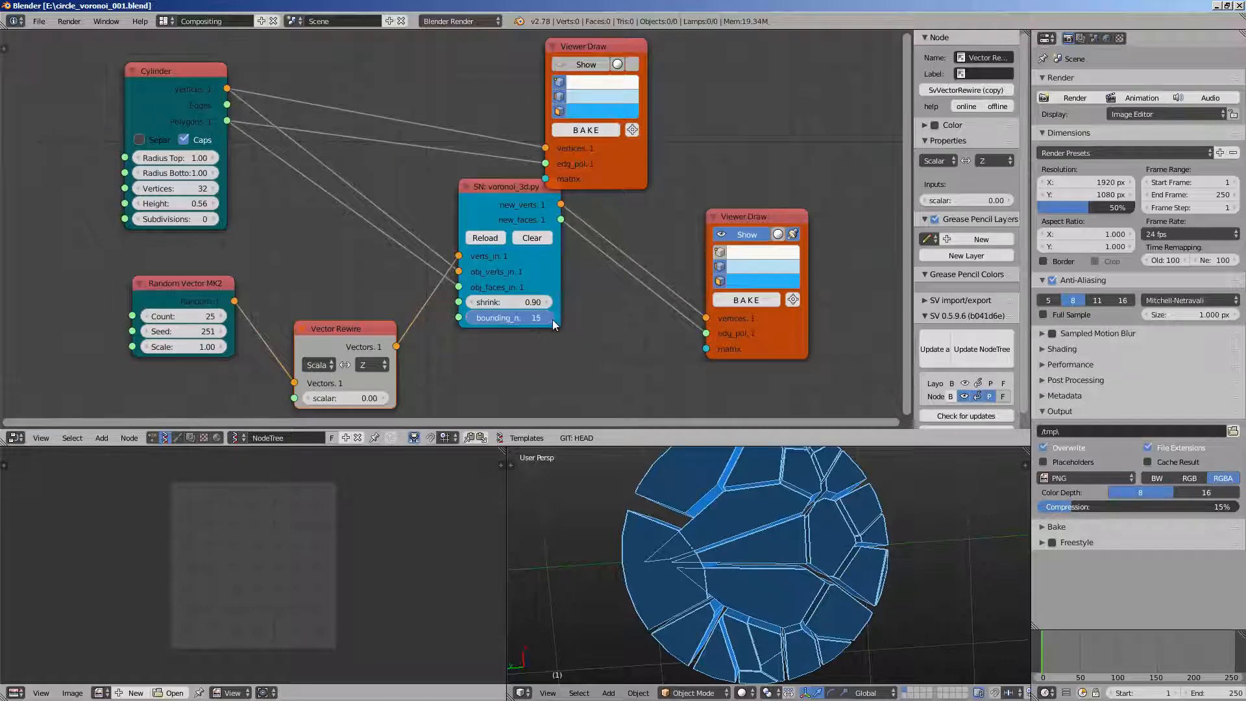
left_click_drag(552, 319, 555, 319)
middle_click_drag(667, 526, 659, 554)
key("ctrl+s")
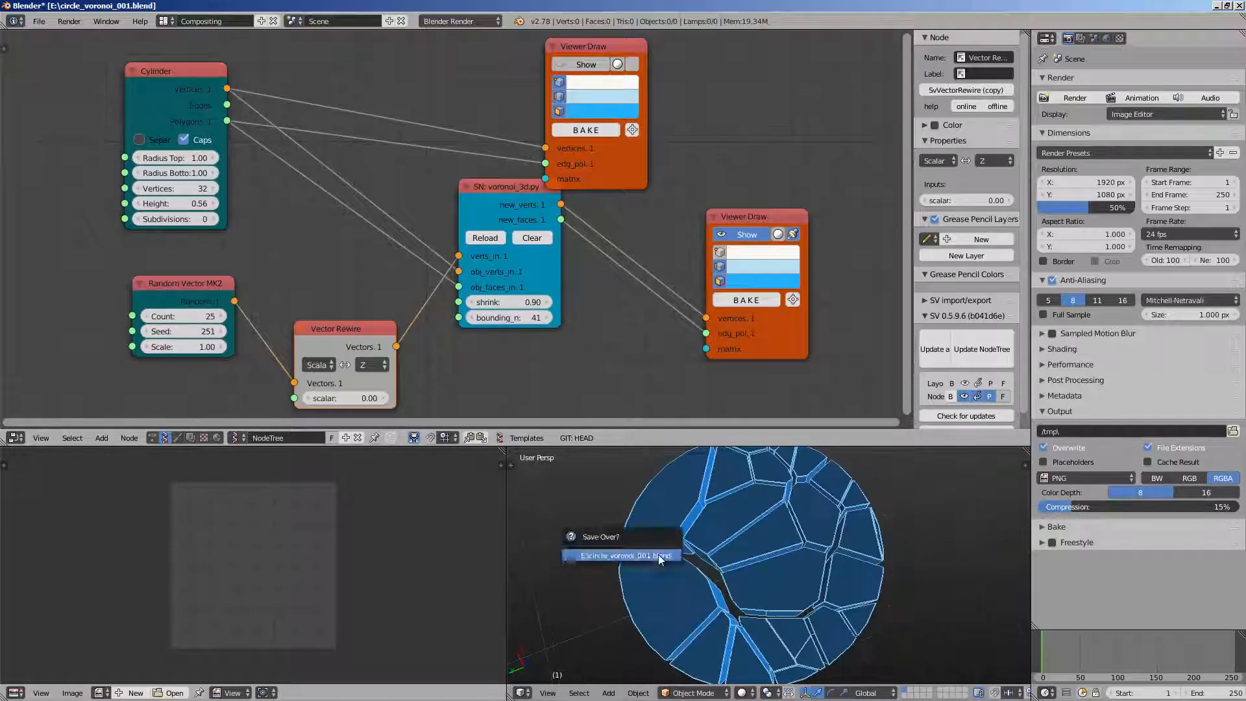
left_click(659, 554)
Set the voronoi_3d shrink to 0.78, move the first Viewer Draw clear of the script node, and save the file
left_click_drag(525, 302, 515, 302)
middle_click_drag(537, 270, 530, 233)
left_click_drag(574, 134, 635, 116)
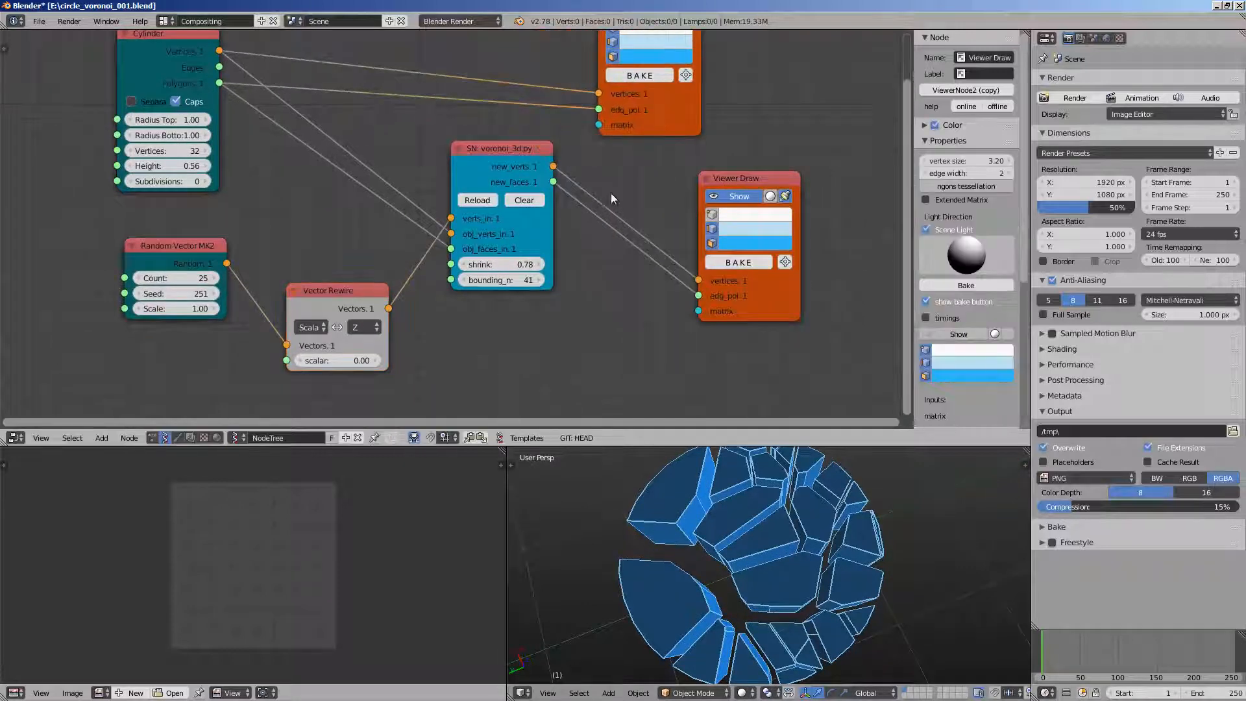
middle_click_drag(610, 193, 662, 166)
key("ctrl+s")
left_click(660, 167)
Set the voronoi_3d shrink to 0.87 and save the file
left_click_drag(560, 245, 556, 239)
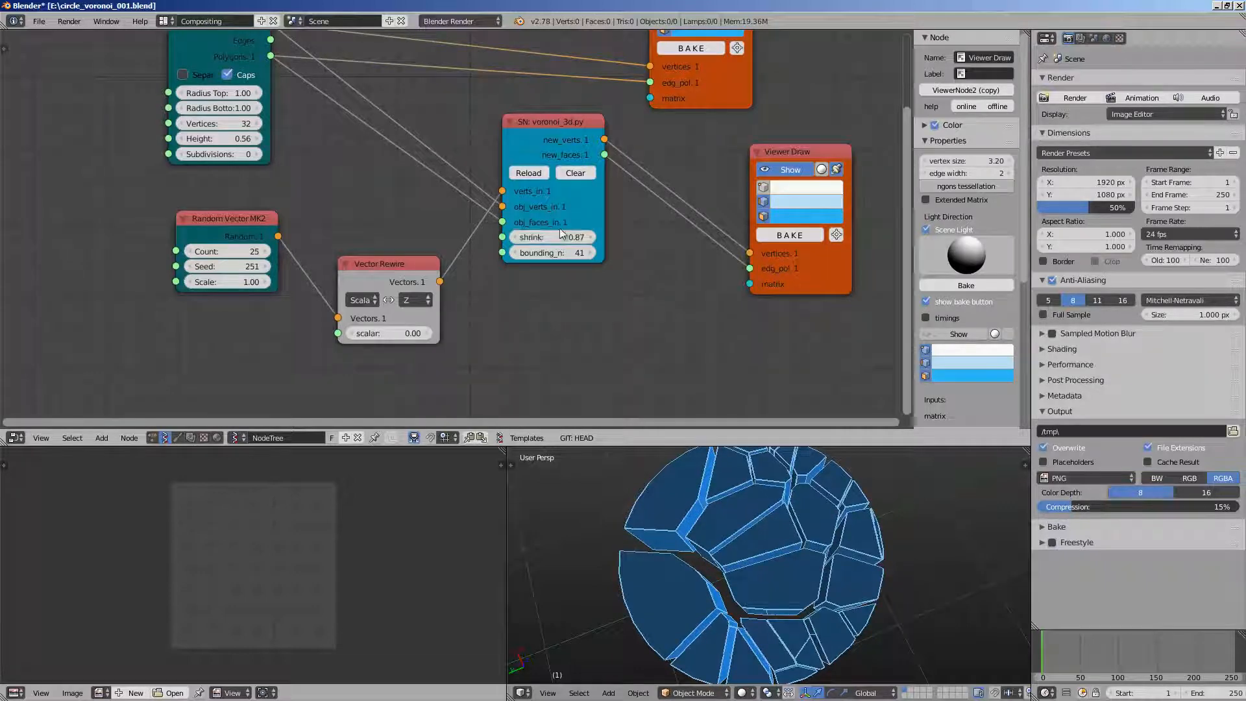
scroll(578, 258, "down", 2)
middle_click_drag(596, 268, 602, 235)
key("ctrl+s")
left_click(676, 181)
Move the first Viewer Draw farther from the voronoi_3d node and save over the file
left_click_drag(703, 84, 758, 72)
scroll(759, 107, "down", 1)
middle_click_drag(761, 117, 835, 143)
key("shift+a")
left_click(242, 162)
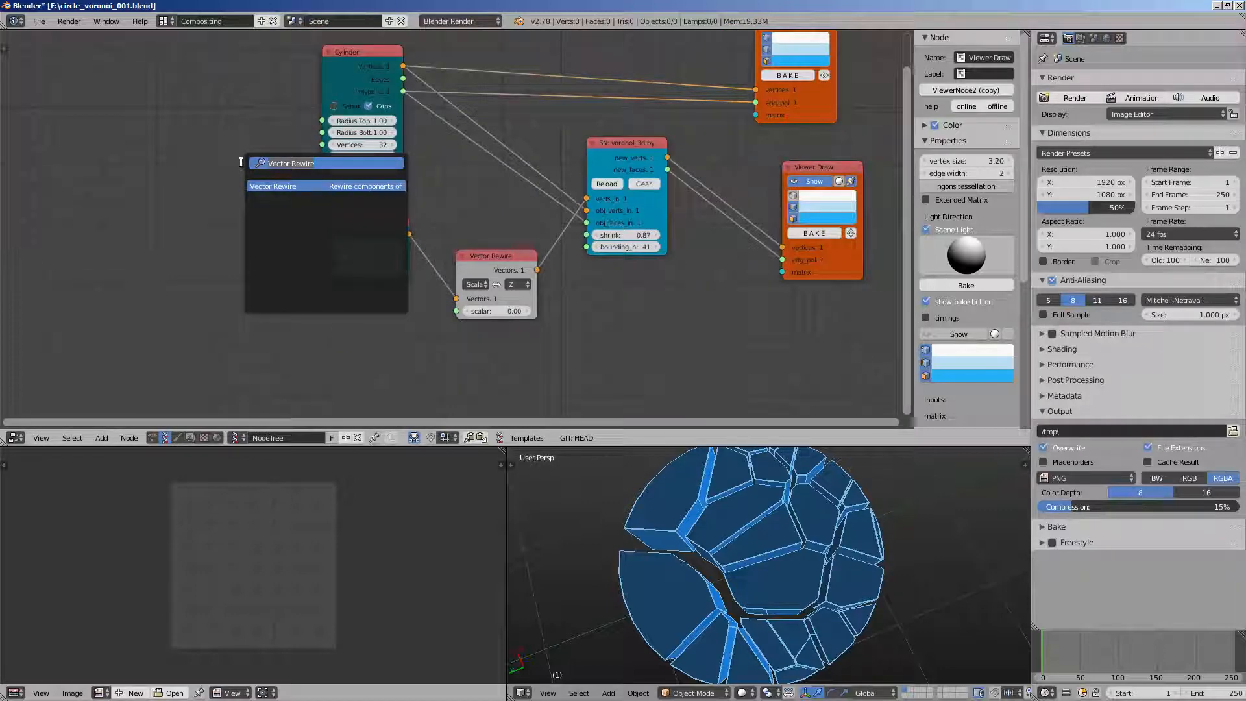
key("shift+a")
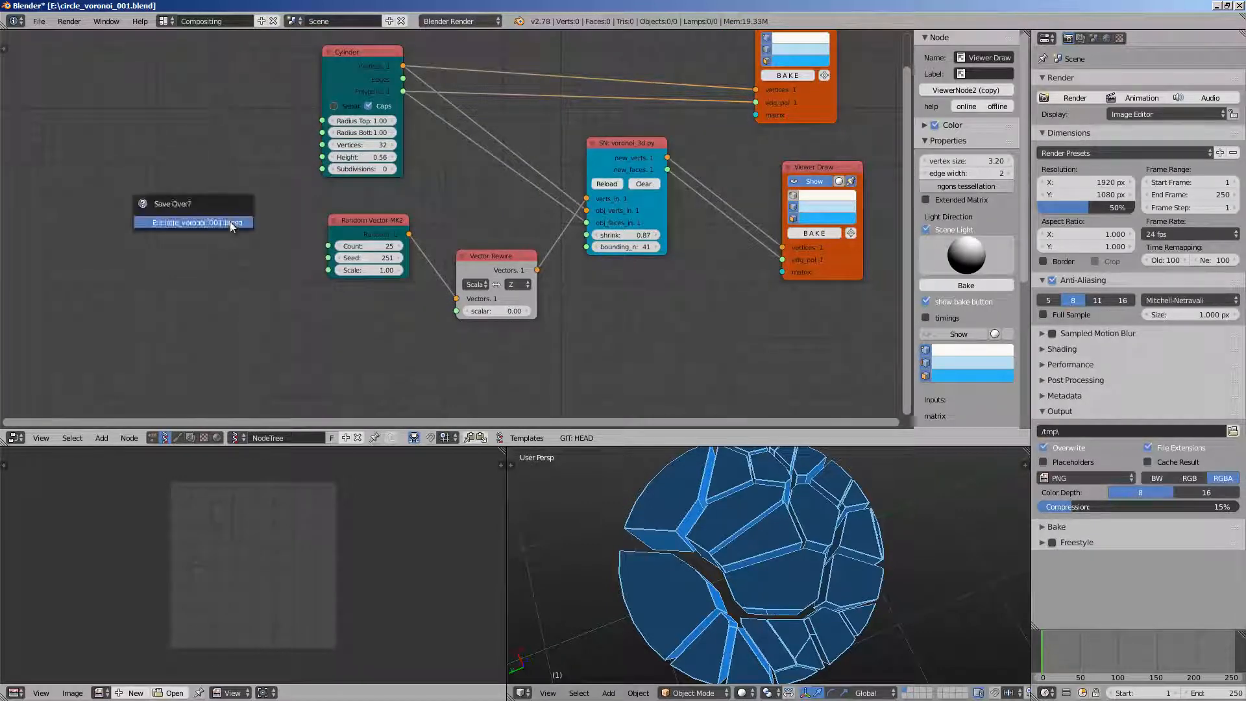
Add a Random Num Gen node beside the Cylinder node and connect its Value output to the Cylinder height input
left_click(196, 204)
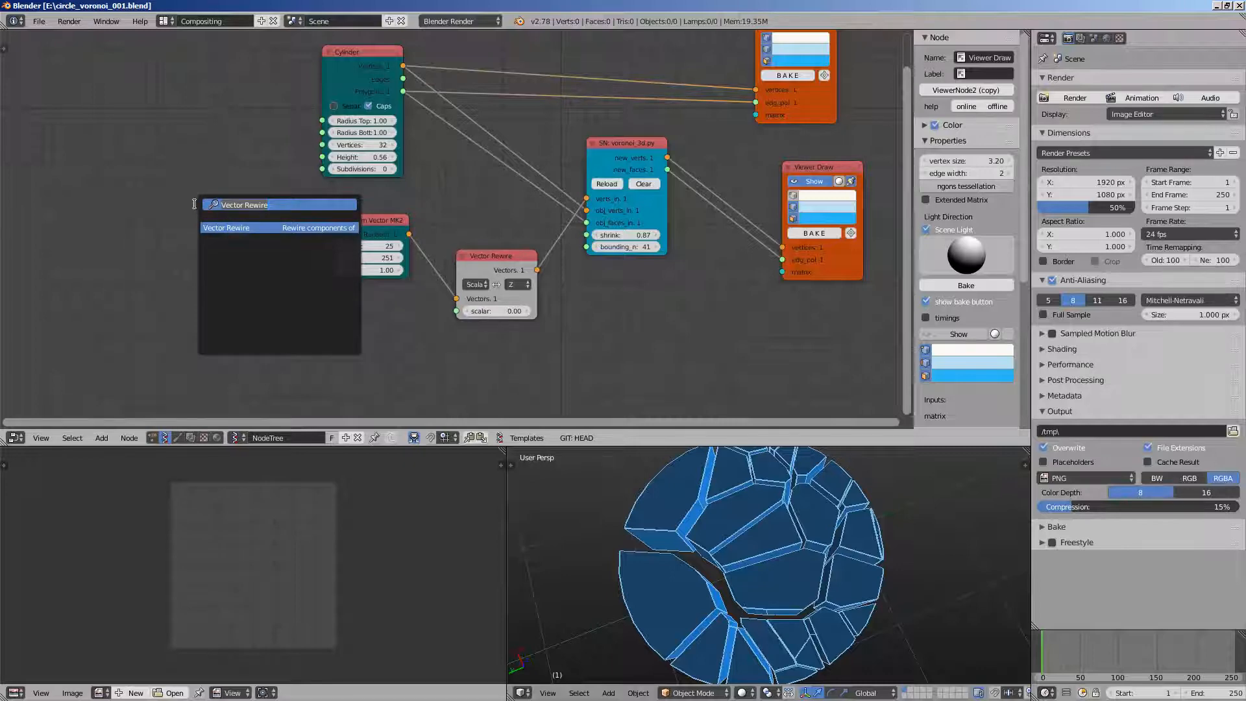
type("rand")
type("om")
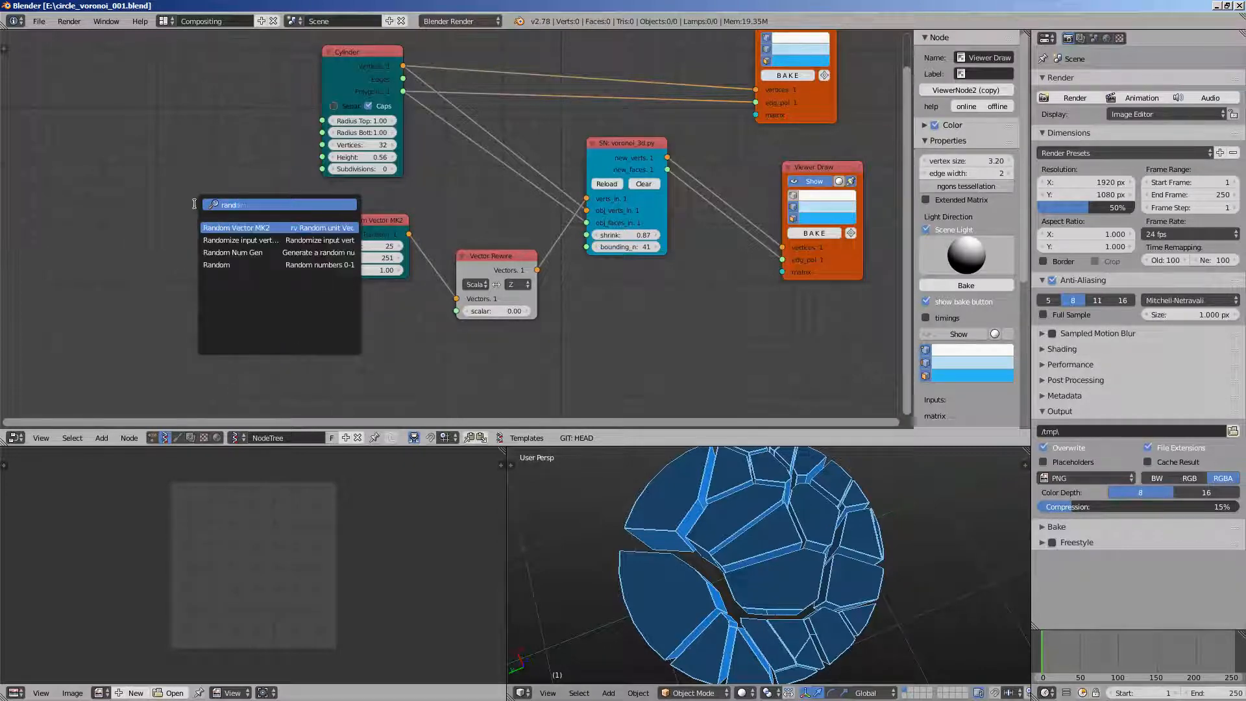
type(" n")
key("Return")
left_click(194, 204)
left_click_drag(238, 208, 322, 157)
Set the Random Num Gen seed to 44 and view the whole resulting cylinder
scroll(761, 503, "down", 8)
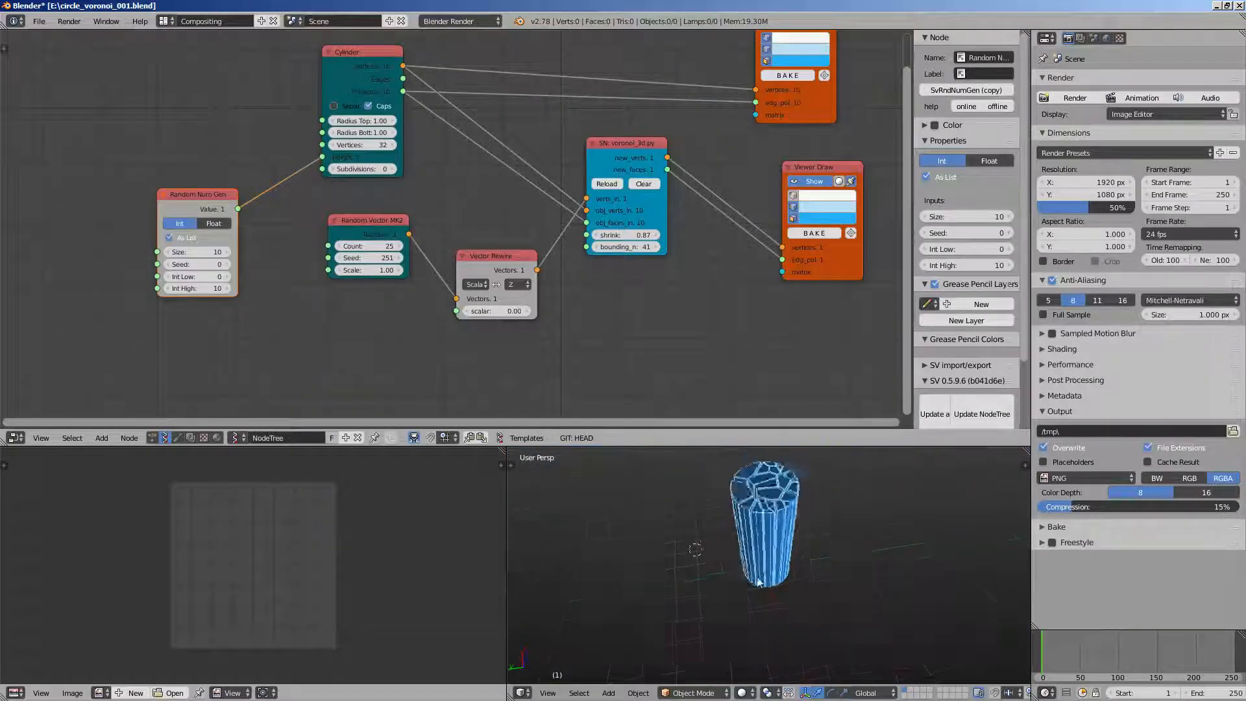
scroll(207, 273, "up", 1)
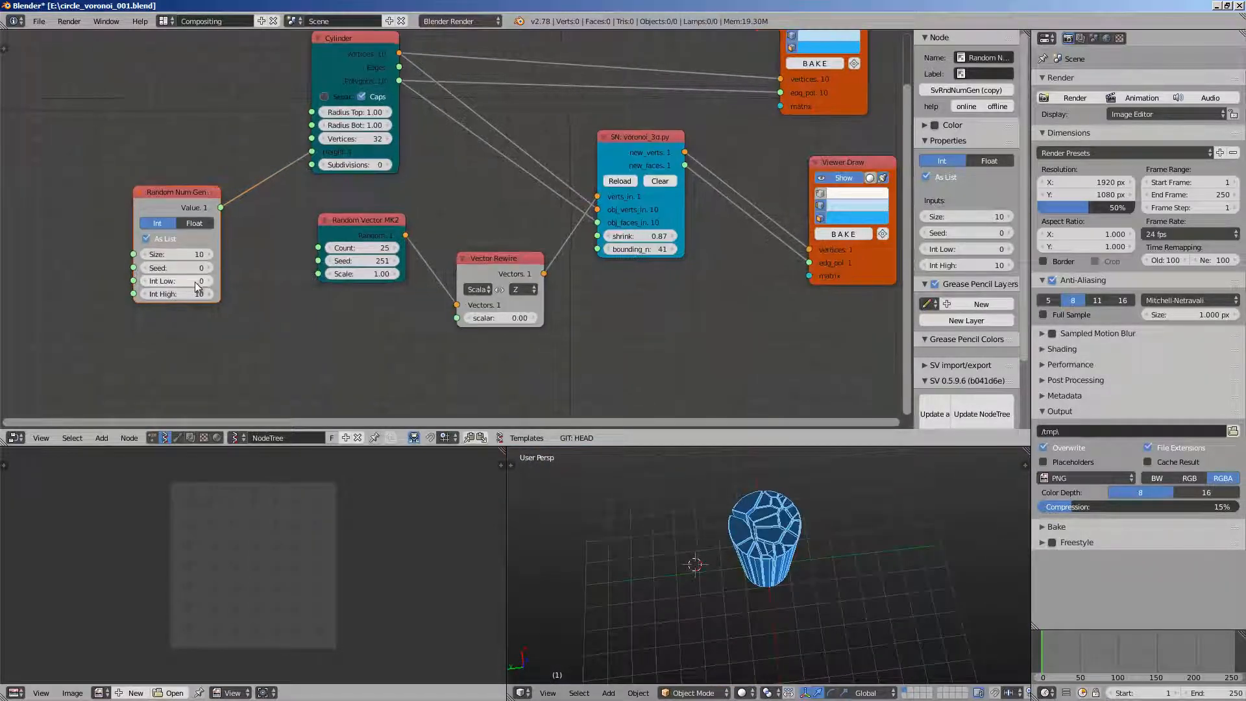
left_click_drag(209, 267, 481, 379)
middle_click_drag(797, 513, 690, 580)
scroll(766, 519, "up", 3)
scroll(689, 579, "down", 1)
middle_click_drag(324, 66, 351, 83)
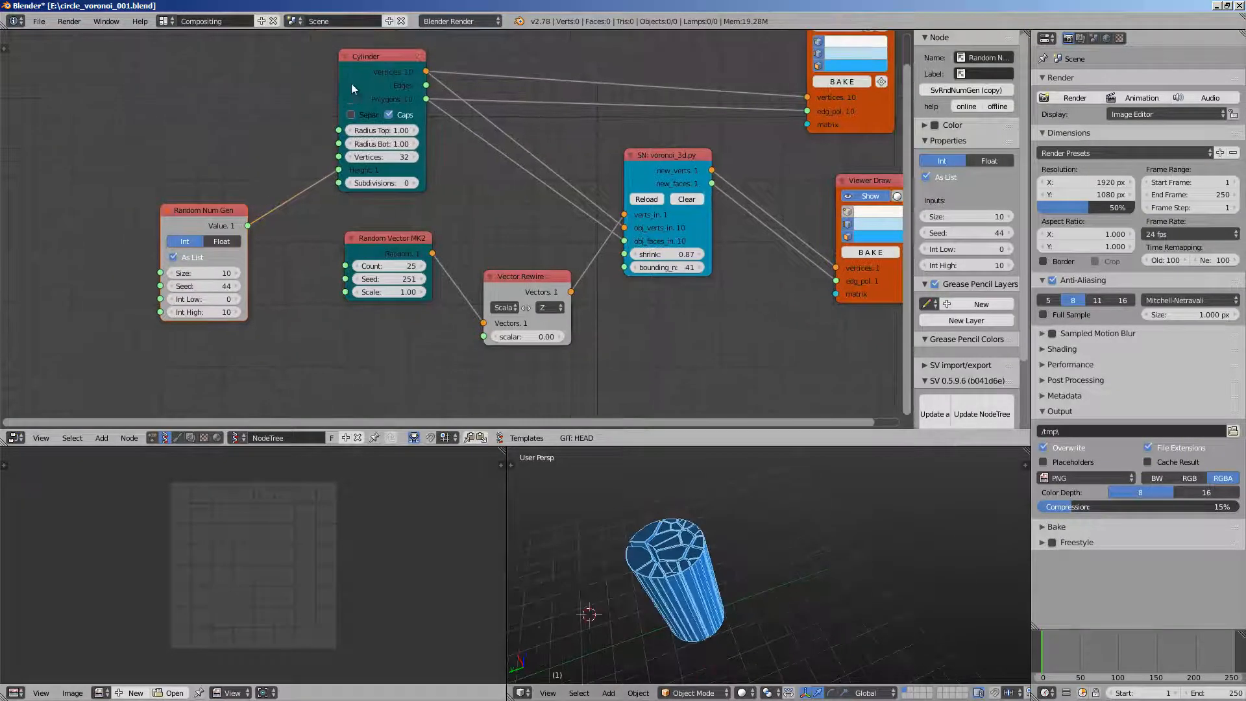
Tidy the layout by nudging the Cylinder, voronoi_3d and second Viewer Draw nodes
left_click_drag(352, 83, 350, 96)
middle_click_drag(662, 160, 513, 151)
left_click_drag(513, 151, 501, 154)
middle_click_drag(500, 153, 531, 146)
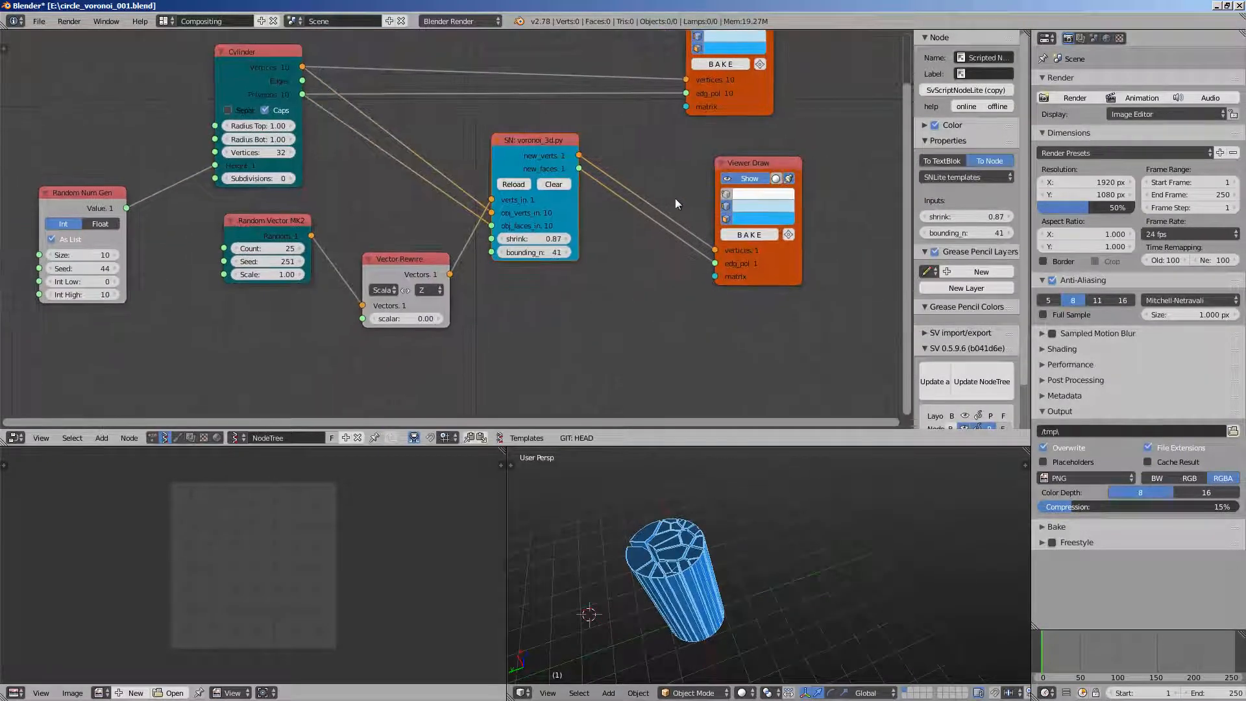
middle_click_drag(705, 107, 701, 133)
left_click_drag(744, 190, 752, 202)
middle_click_drag(707, 242, 739, 225)
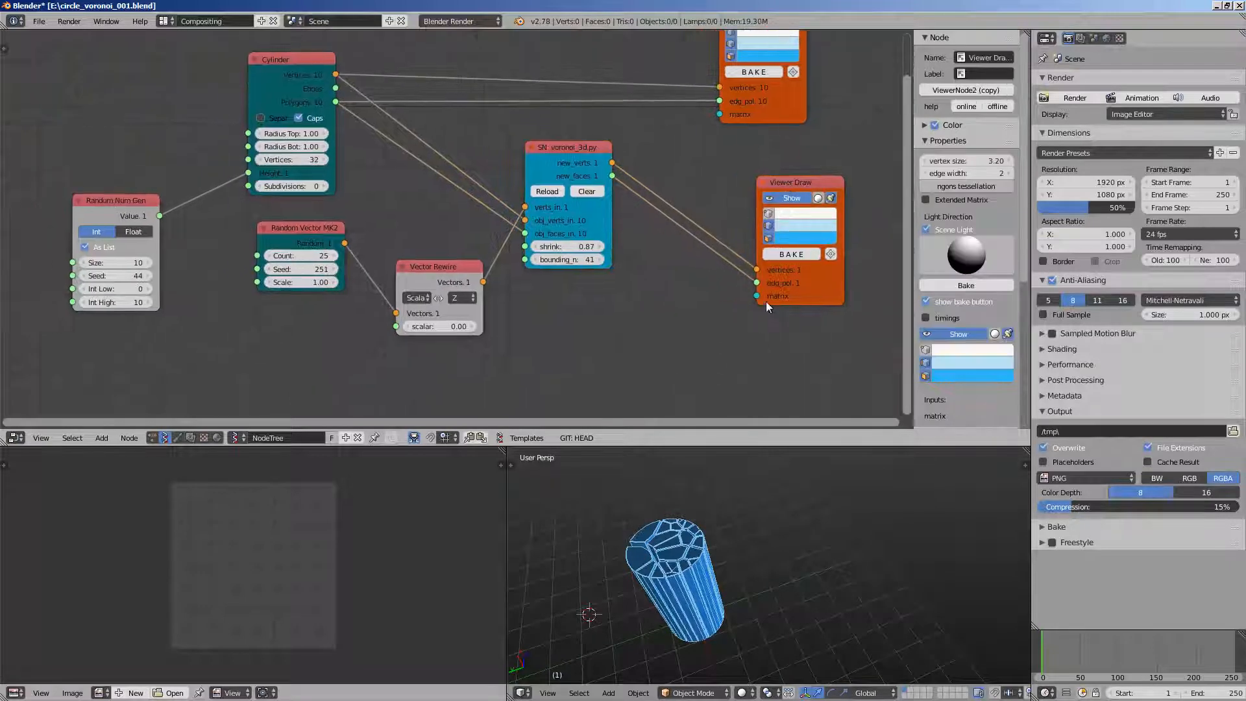
Add a Matrix in node below the voronoi_3d node and connect it to the second Viewer Draw's matrix input
middle_click_drag(766, 301, 774, 280)
key("alt+space")
type("matrix")
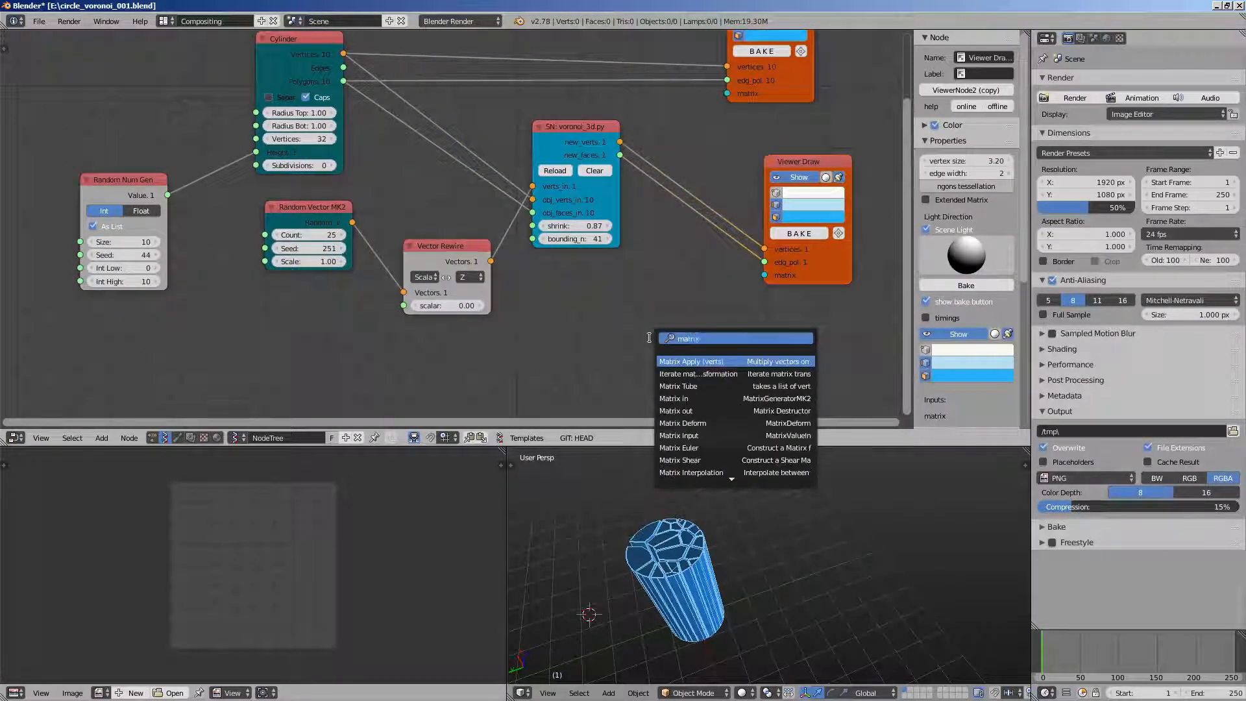
key("Return")
left_click(622, 293)
left_click_drag(709, 314, 753, 275)
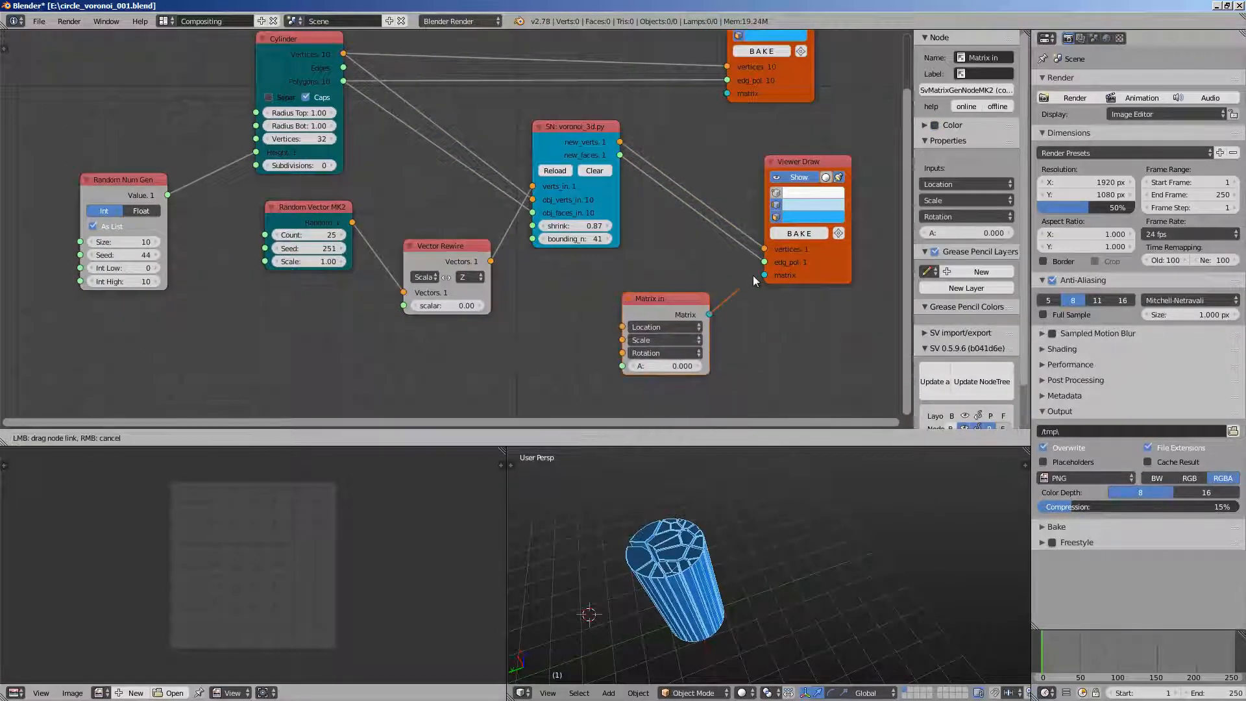
left_click_drag(710, 326, 710, 326)
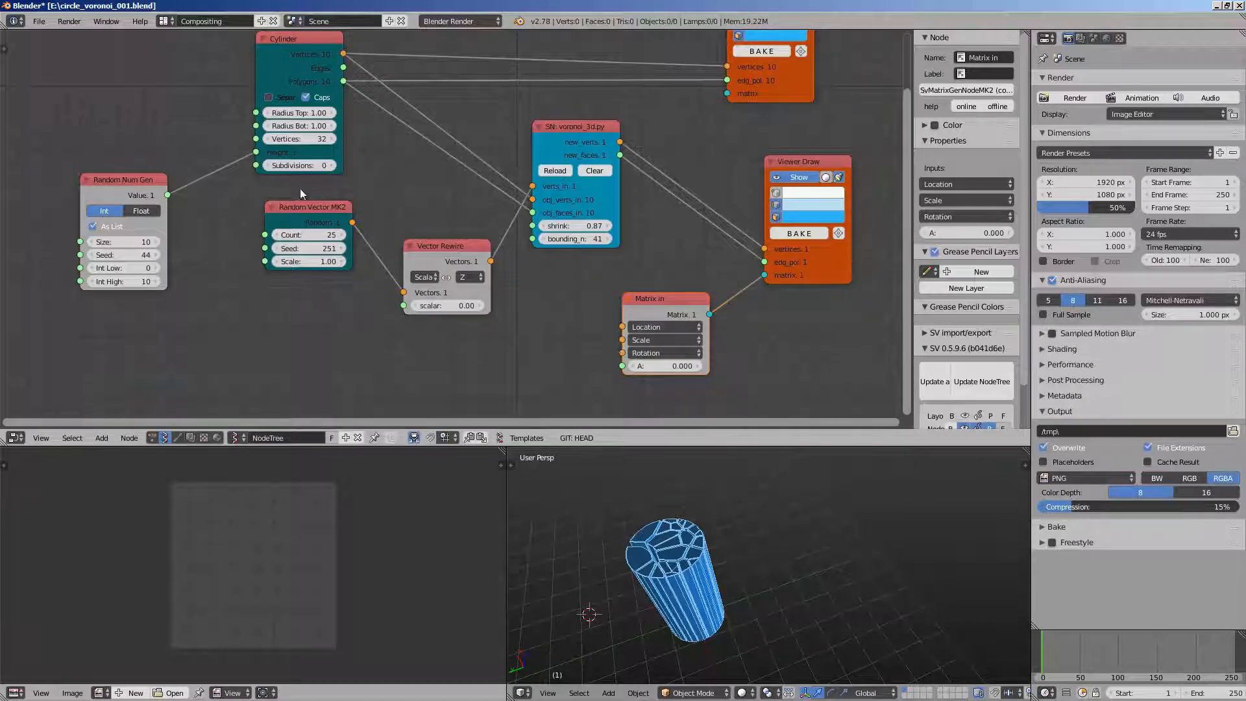
Add a Vector in node before the Matrix in node and connect its Vectors output to the Matrix in Scale input
left_click_drag(143, 188, 148, 216)
key("shift+a")
left_click(461, 390)
type("vec")
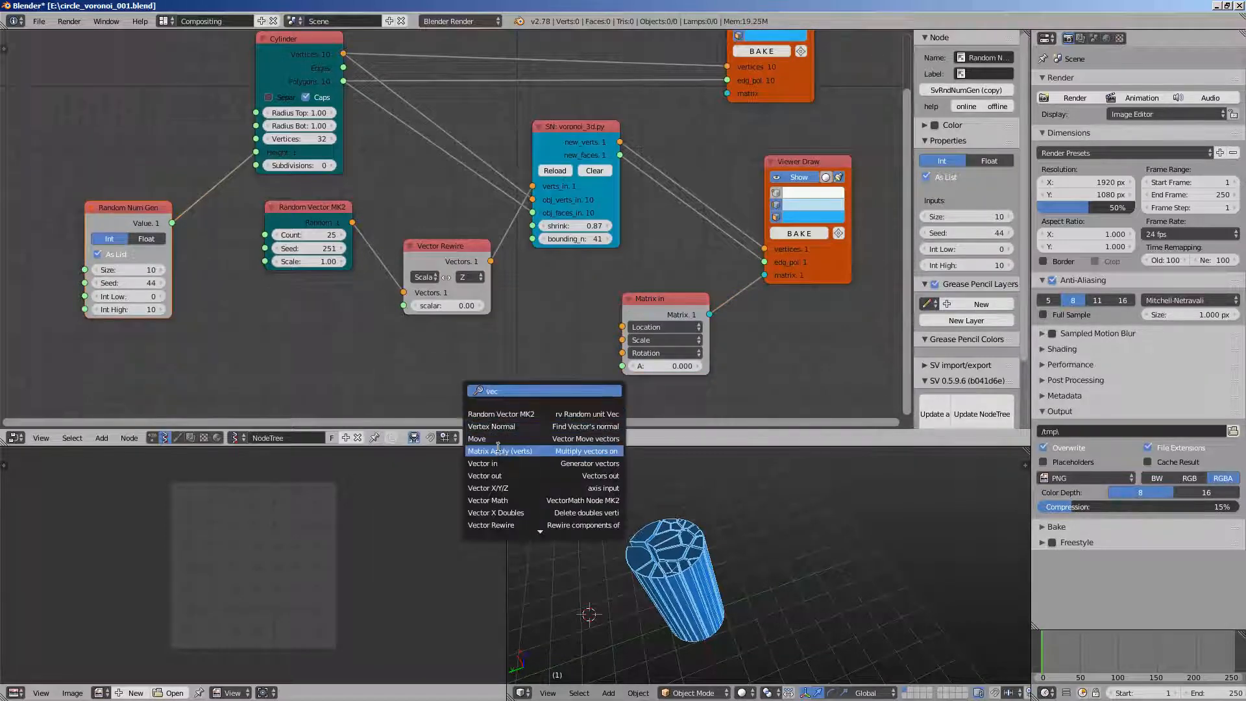
left_click(500, 462)
left_click(484, 344)
left_click_drag(548, 362, 606, 341)
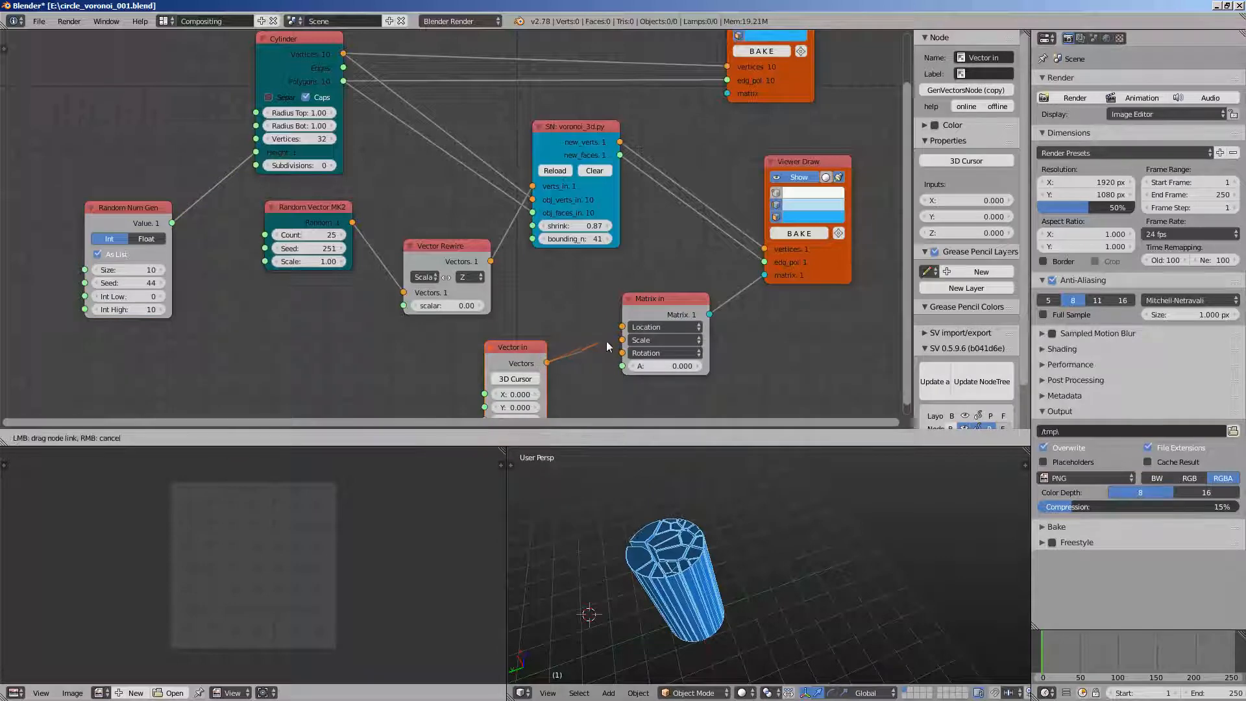
left_click_drag(513, 351, 542, 336)
middle_click_drag(483, 294, 496, 263)
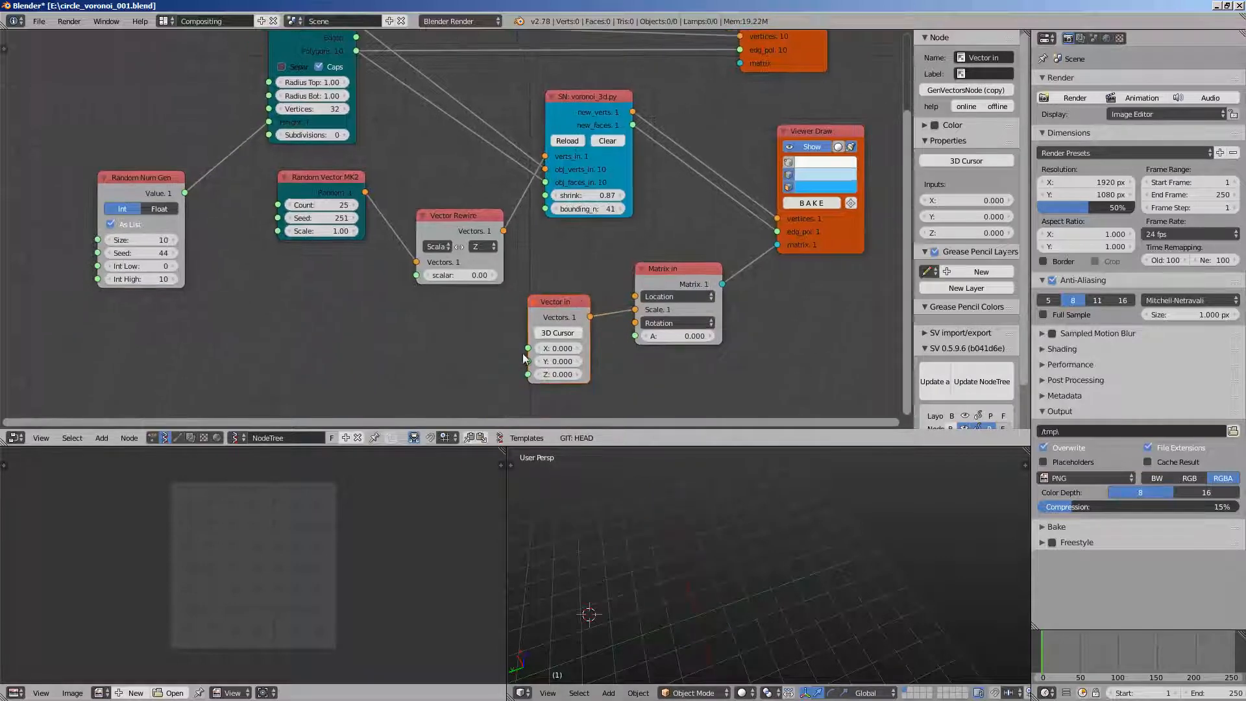
Set the X and Y values of the Vector in node to 1
left_click_drag(557, 355, 558, 366)
left_click(555, 361)
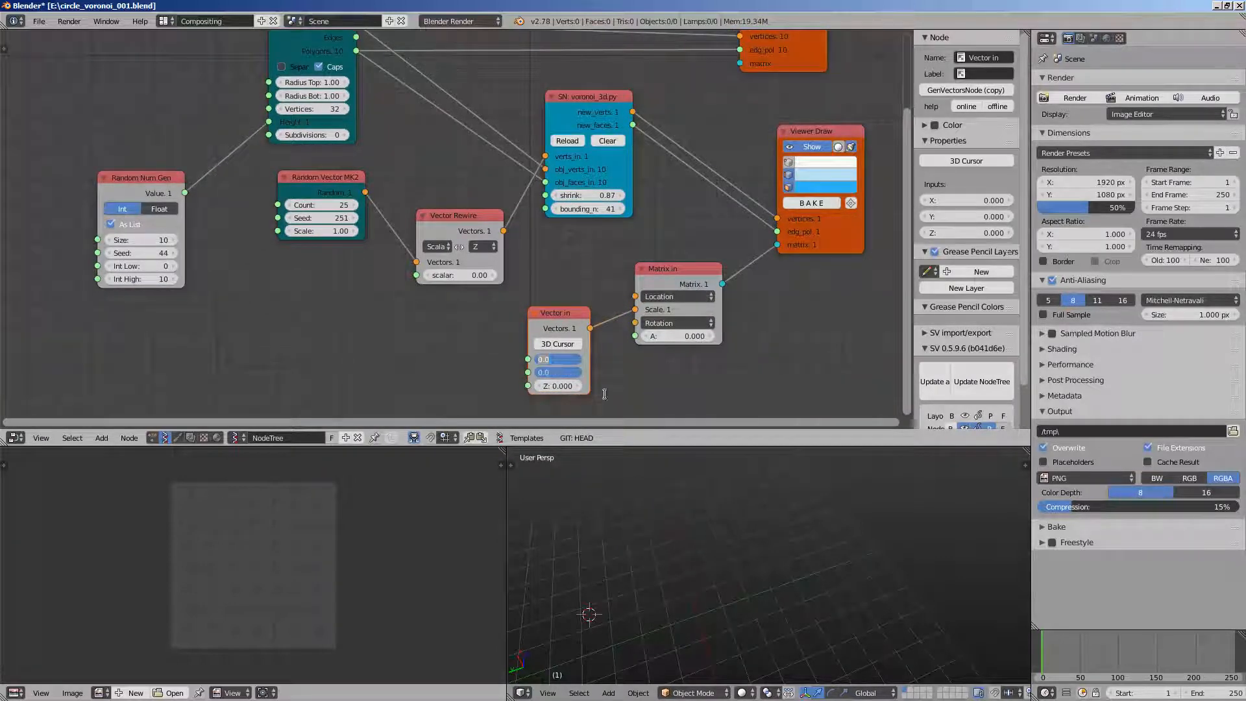
left_click(575, 386)
scroll(475, 278, "up", 1)
Reroute the Random Num Gen Value output from the Cylinder height to the Vector in Z input, placing the node beside Vector in
left_click_drag(163, 162, 167, 263)
mouse_move(187, 218)
left_mouse_down("ctrl")
mouse_move(229, 267)
mouse_move(533, 386)
left_mouse_up("ctrl")
left_click_drag(147, 259, 391, 306)
middle_click_drag(369, 265, 347, 249)
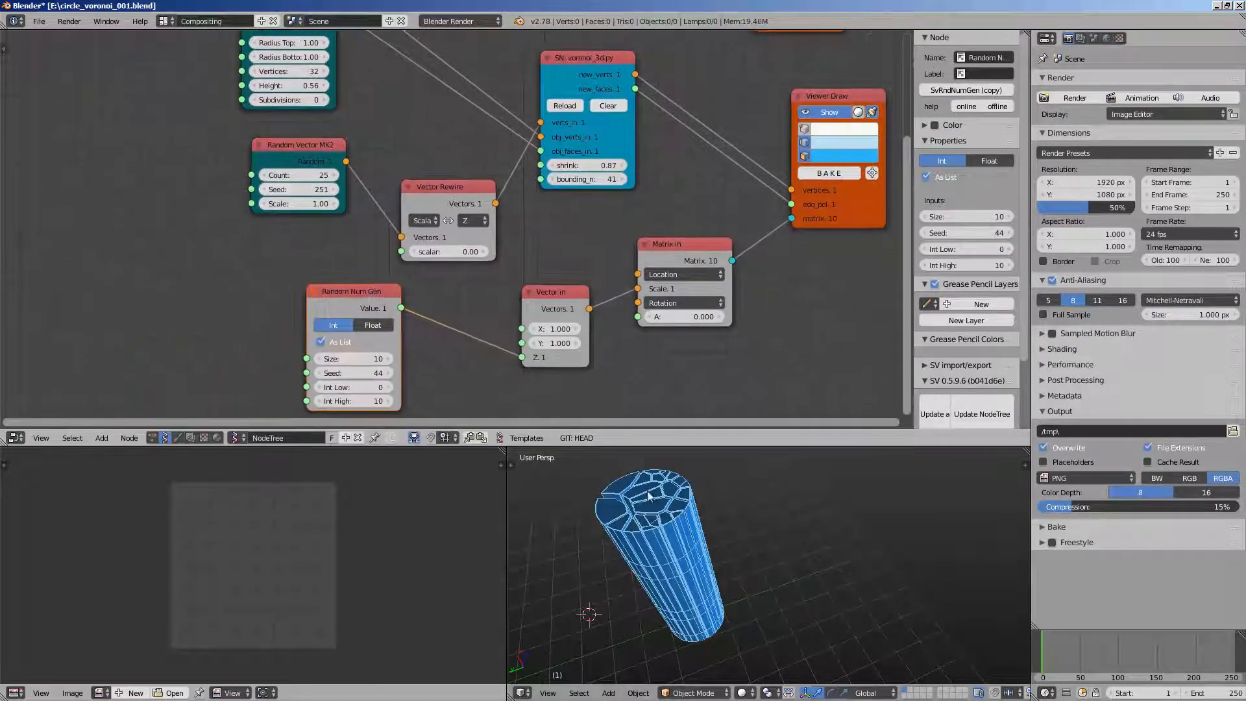
Examine the Z-scaled Voronoi cylinder from several angles and save the file
middle_click_drag(694, 584, 649, 563)
scroll(567, 485, "up", 1)
left_click(613, 480)
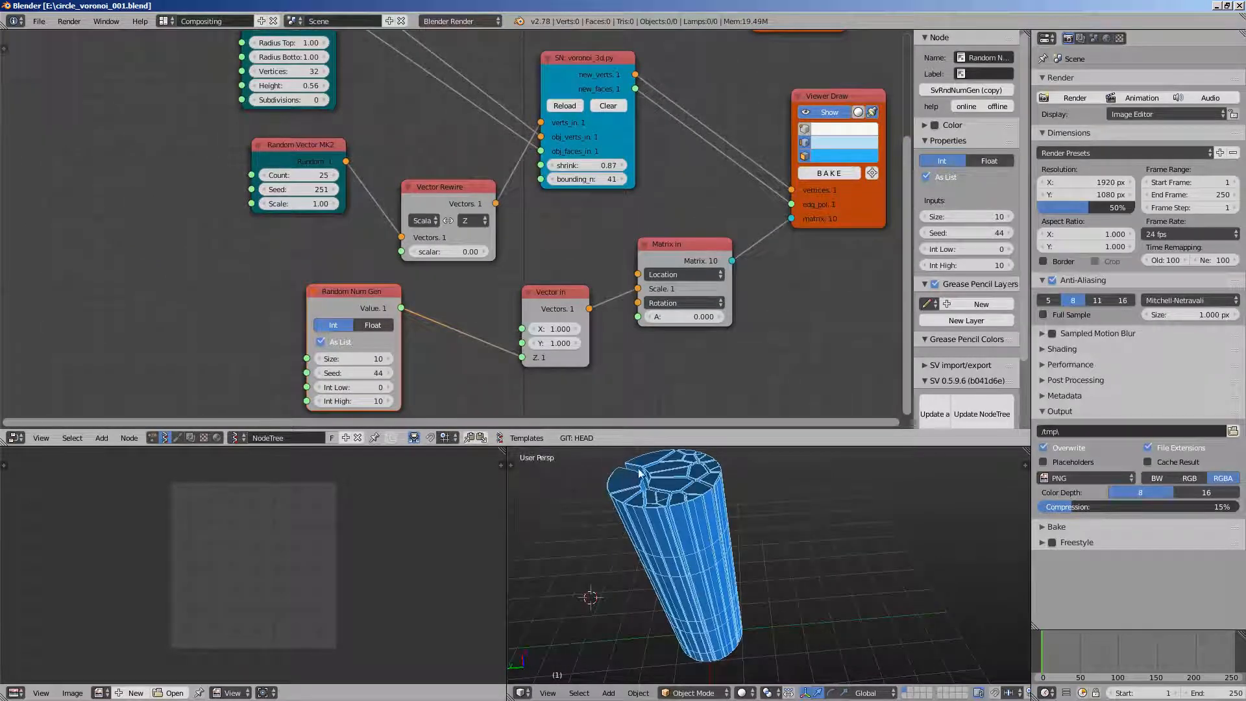
mouse_move(710, 509)
middle_mouse_down()
mouse_move(707, 454)
mouse_move(758, 539)
middle_mouse_up()
key("z")
key("z")
scroll(784, 555, "down", 3)
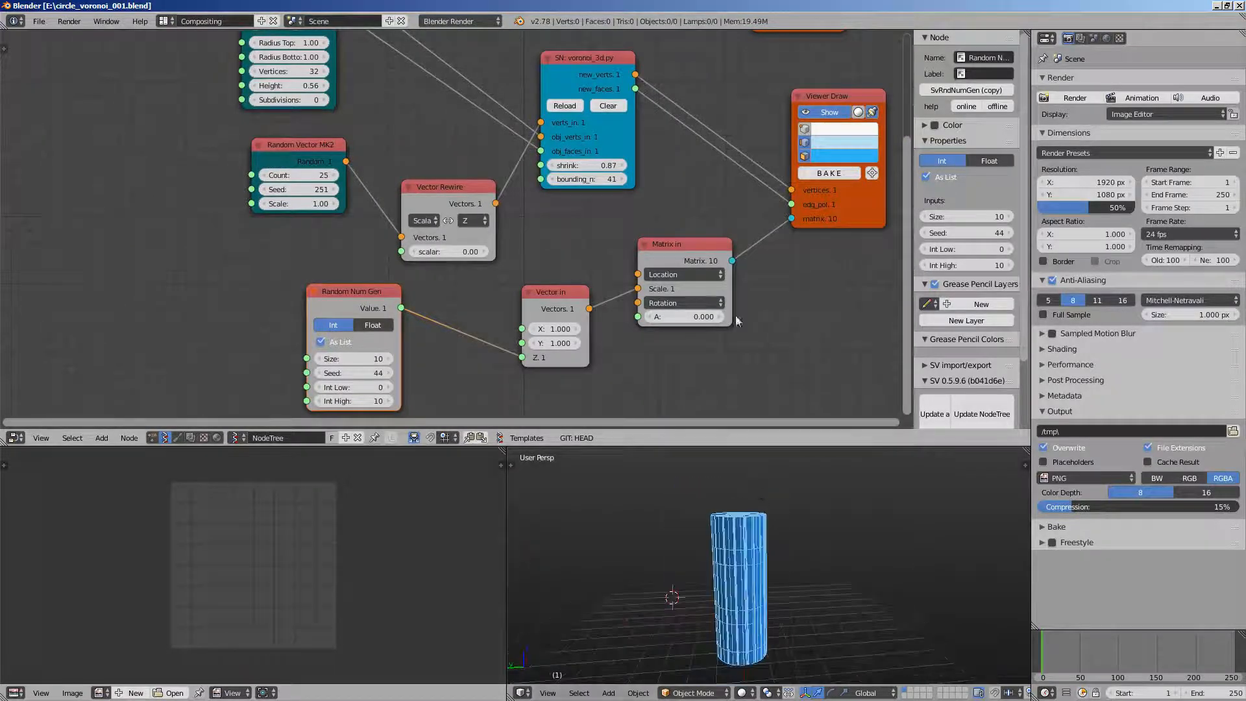
middle_click_drag(726, 284, 697, 322)
key("ctrl+s")
left_click(696, 323)
Add a Line MK2 node below Vector in and connect its Vertices output to the Matrix in Location input
middle_click_drag(642, 411, 675, 251)
key("shift+a")
left_click(684, 267)
type("Vector in")
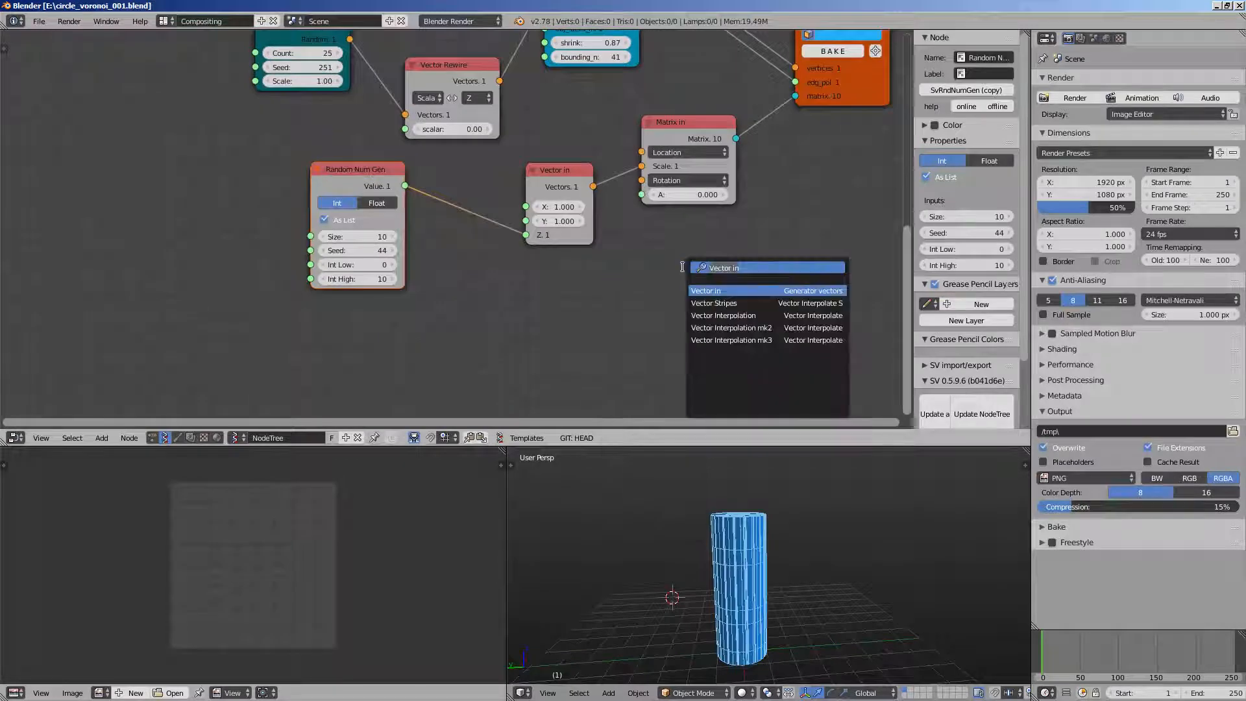
type("line")
key("Return")
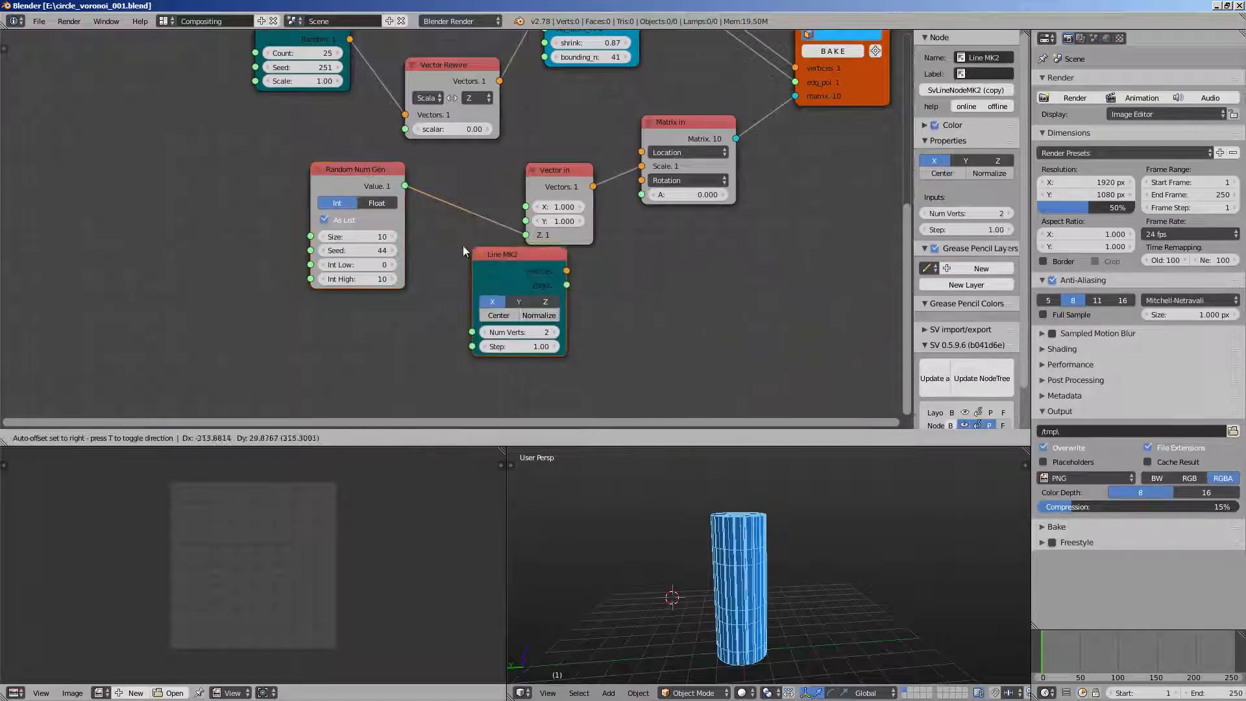
left_click(447, 259)
left_click_drag(544, 282, 611, 206)
left_click_drag(639, 154, 641, 152)
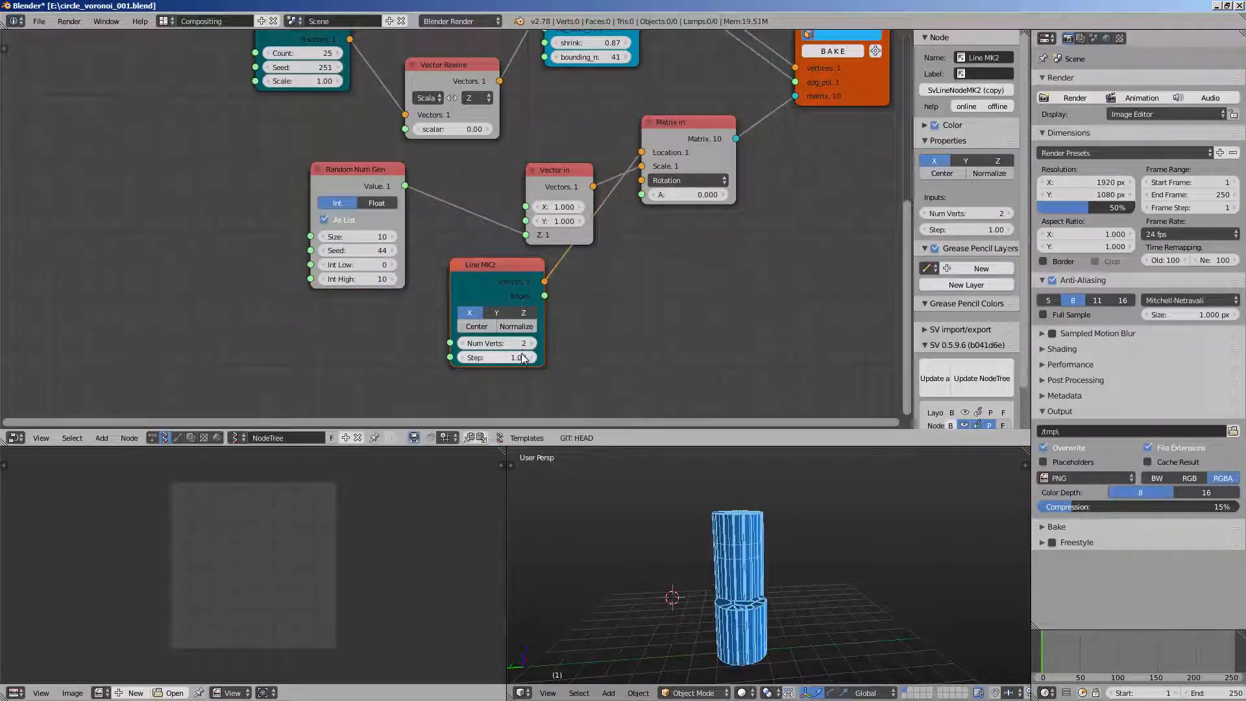
Set the Line MK2 node to 10 vertices with a step of 3.37, and expand the 3D view over the image editor
type("10")
key("Return")
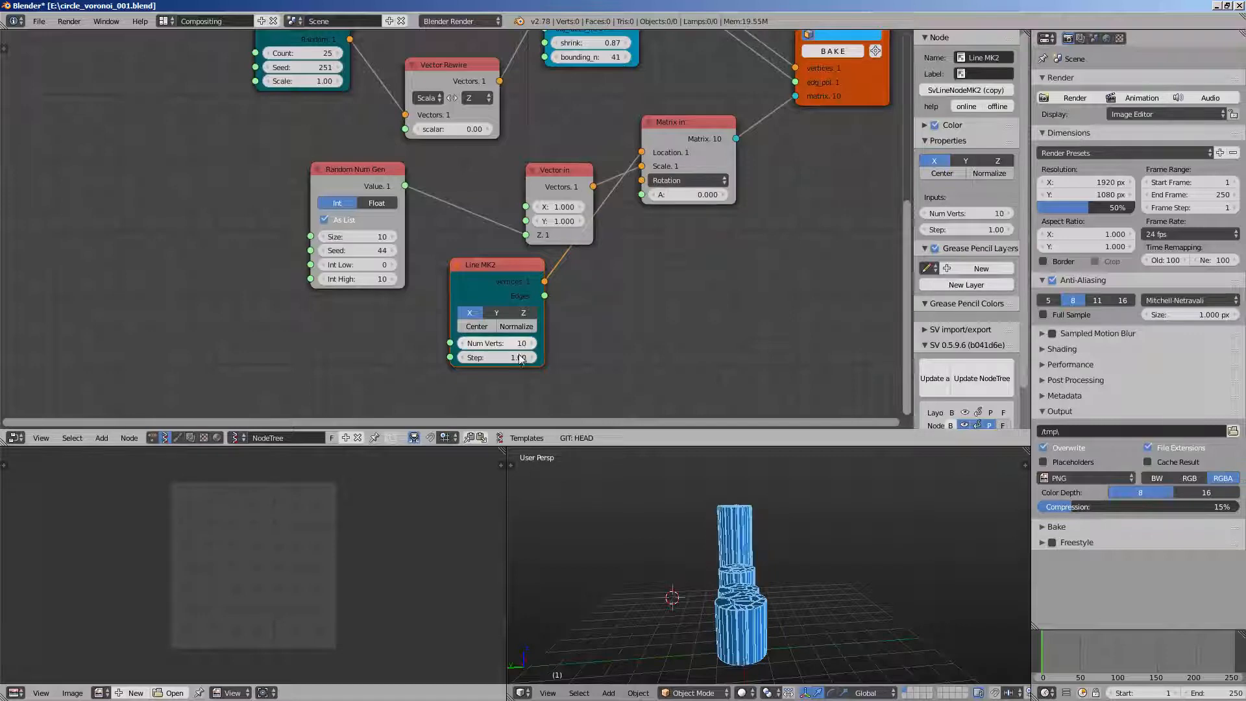
left_click_drag(573, 362, 483, 465)
middle_click_drag(727, 542, 551, 607)
scroll(594, 563, "down", 3)
scroll(553, 585, "up", 2)
middle_click_drag(561, 552, 539, 598, "shift")
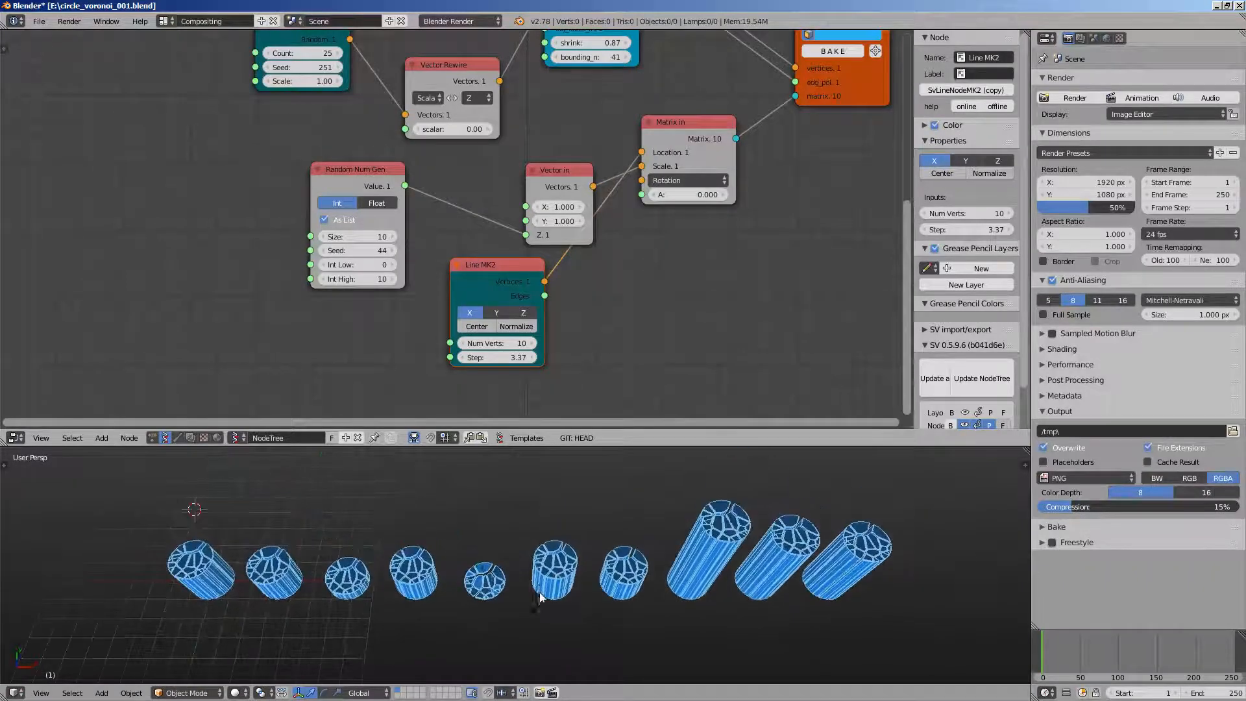
key("ctrl+s")
Try seed 342 on the Random Vector MK2 node and settle on seed 408 for the cell pattern
middle_click_drag(498, 167, 403, 285)
scroll(208, 212, "up", 1)
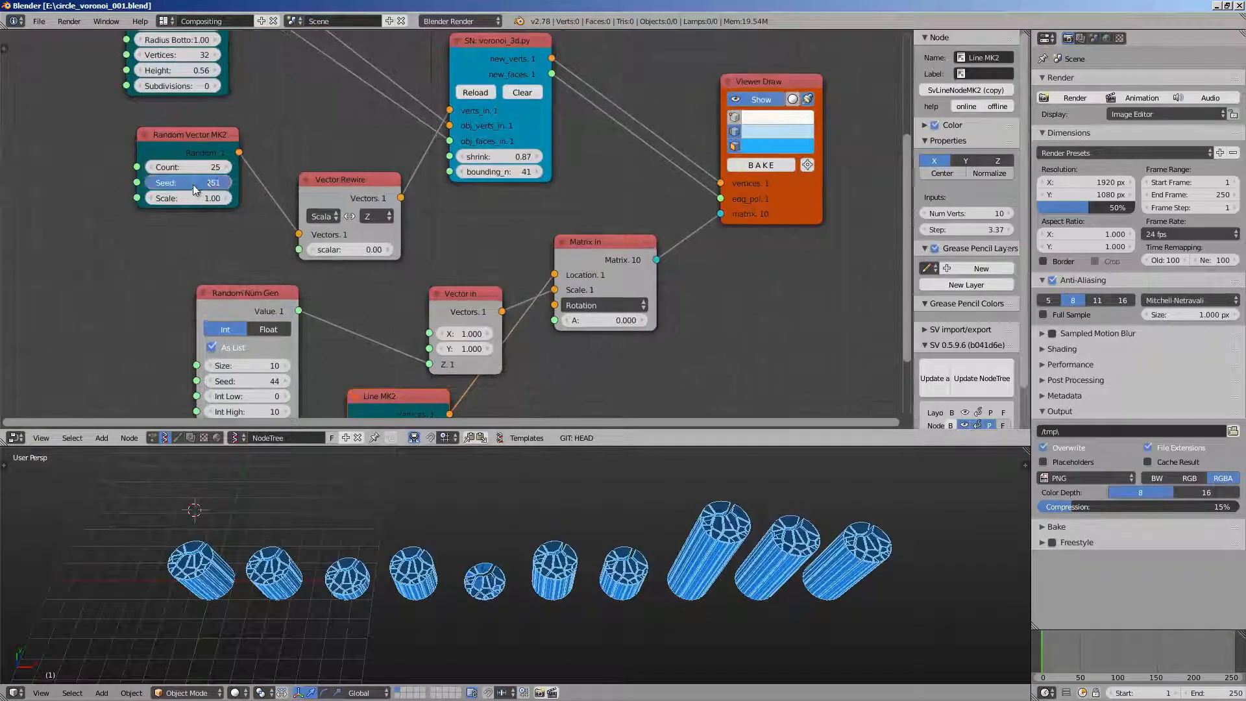
left_click_drag(192, 185, 254, 177)
middle_click_drag(563, 604, 520, 607)
key("ctrl+s")
middle_click_drag(221, 204, 305, 207)
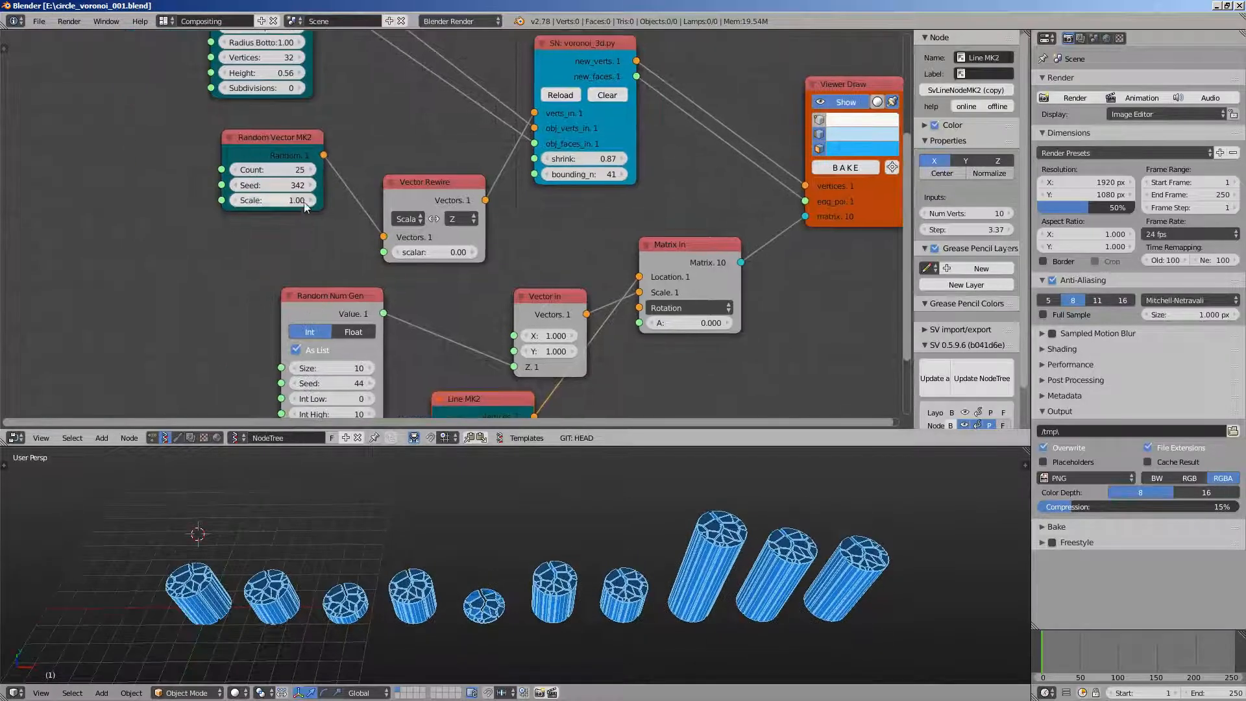
left_click_drag(313, 194, 335, 194)
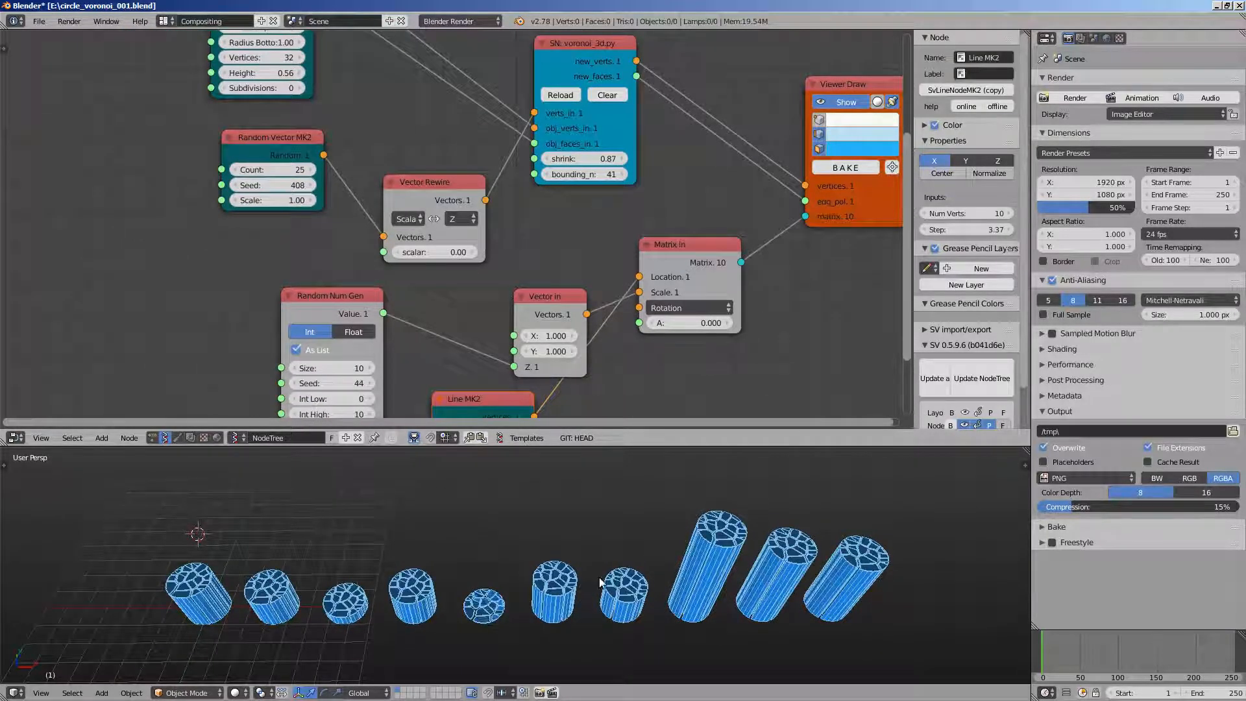
middle_click_drag(601, 582, 403, 575)
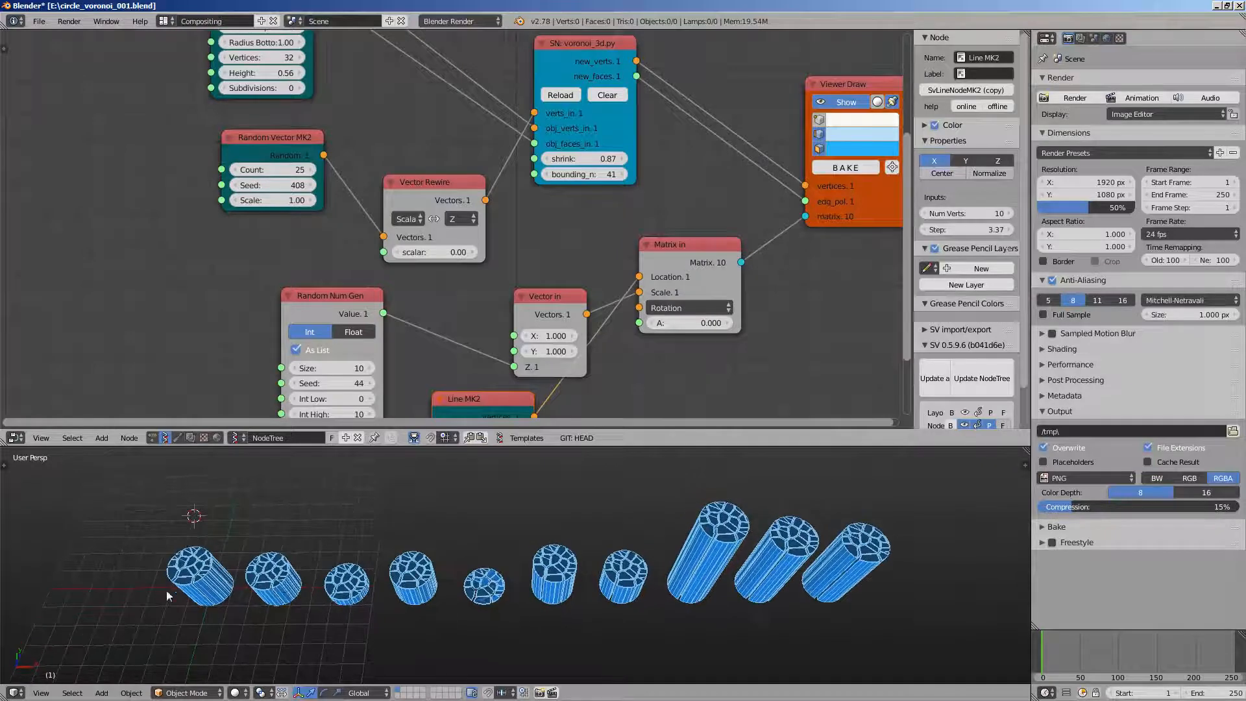
Delete the unused first Viewer Draw node above the active one and save the file
middle_click_drag(619, 190, 352, 236)
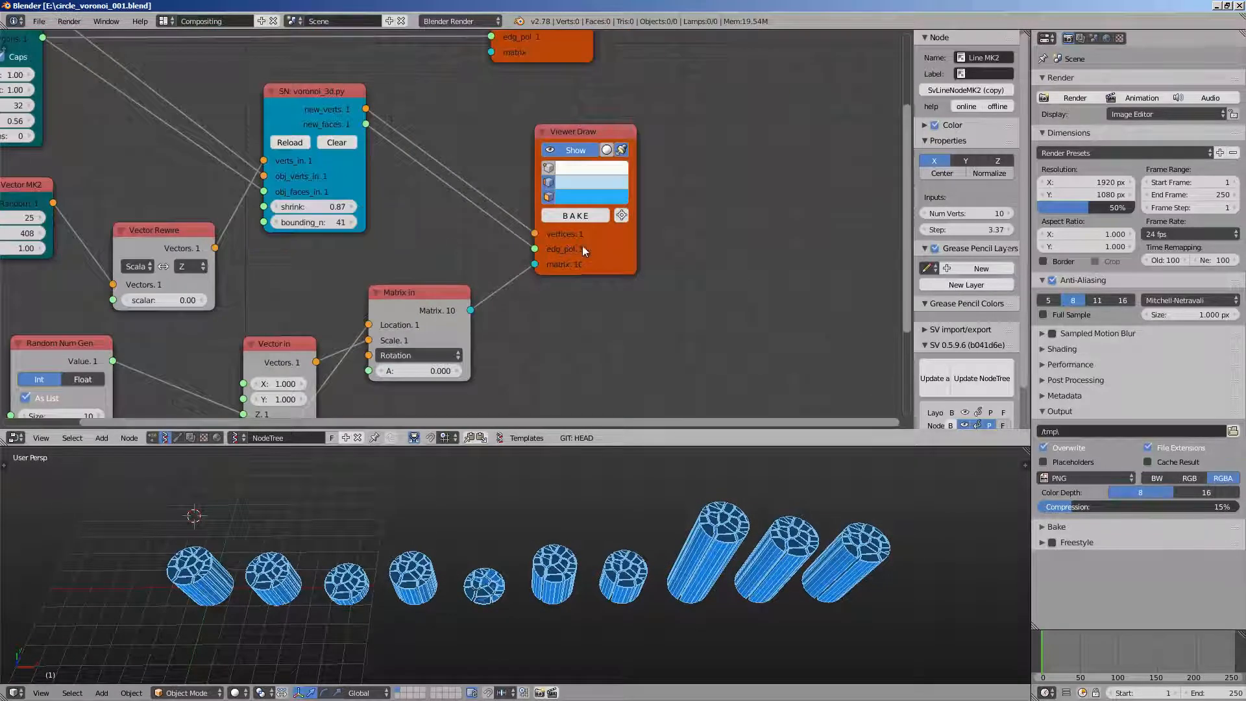
left_click(583, 244)
mouse_move(581, 241)
middle_mouse_down()
mouse_move(316, 314)
mouse_move(381, 364)
middle_mouse_up()
scroll(379, 286, "up", 5)
scroll(380, 363, "down", 2)
left_click(217, 157)
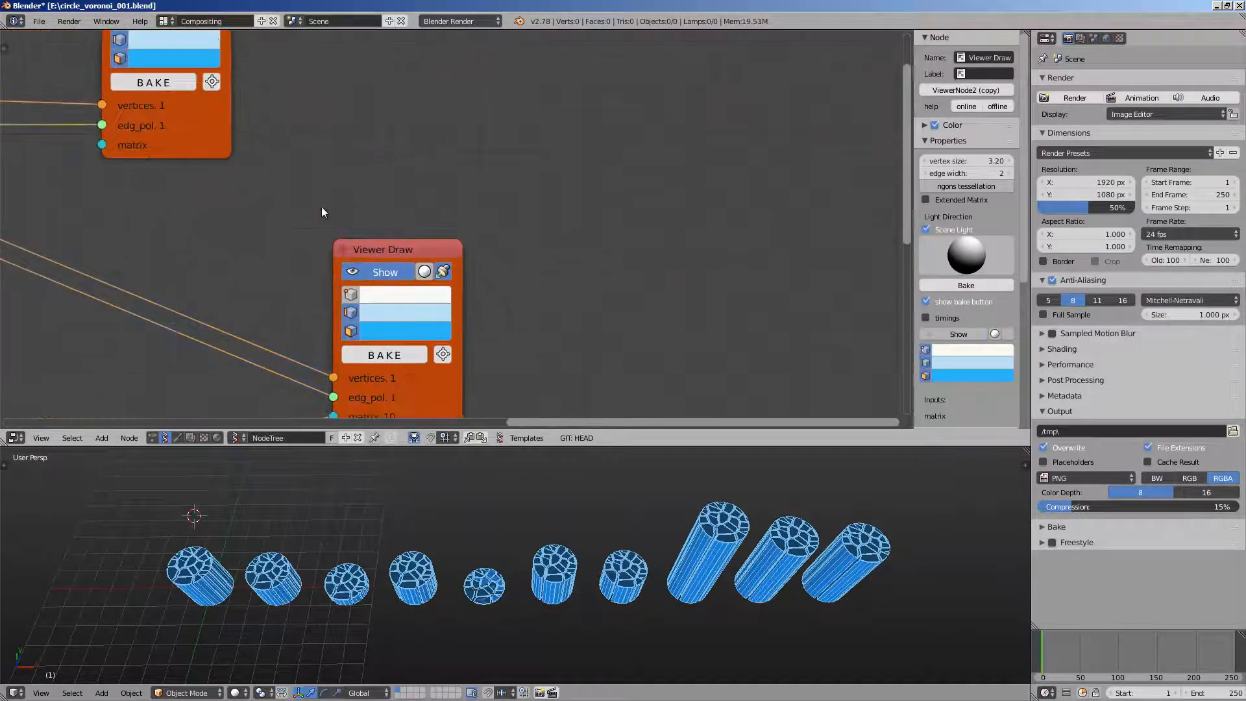
key("x")
middle_click_drag(311, 233, 383, 170)
key("ctrl+s")
left_click(384, 170)
Add a Separate Loose Parts node into the vertices link between voronoi_3d and Viewer Draw
middle_click_drag(446, 356, 473, 318)
left_click_drag(536, 320, 518, 271)
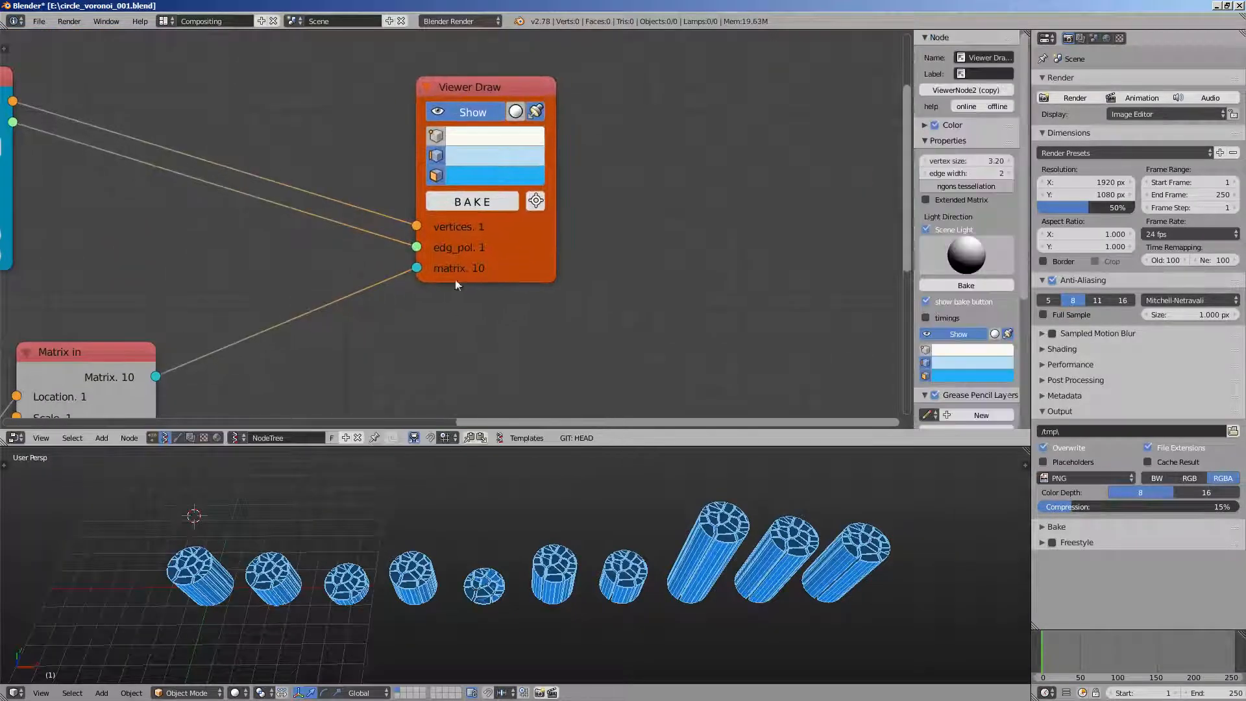
middle_click_drag(415, 193, 562, 184)
middle_click_drag(420, 206, 486, 207)
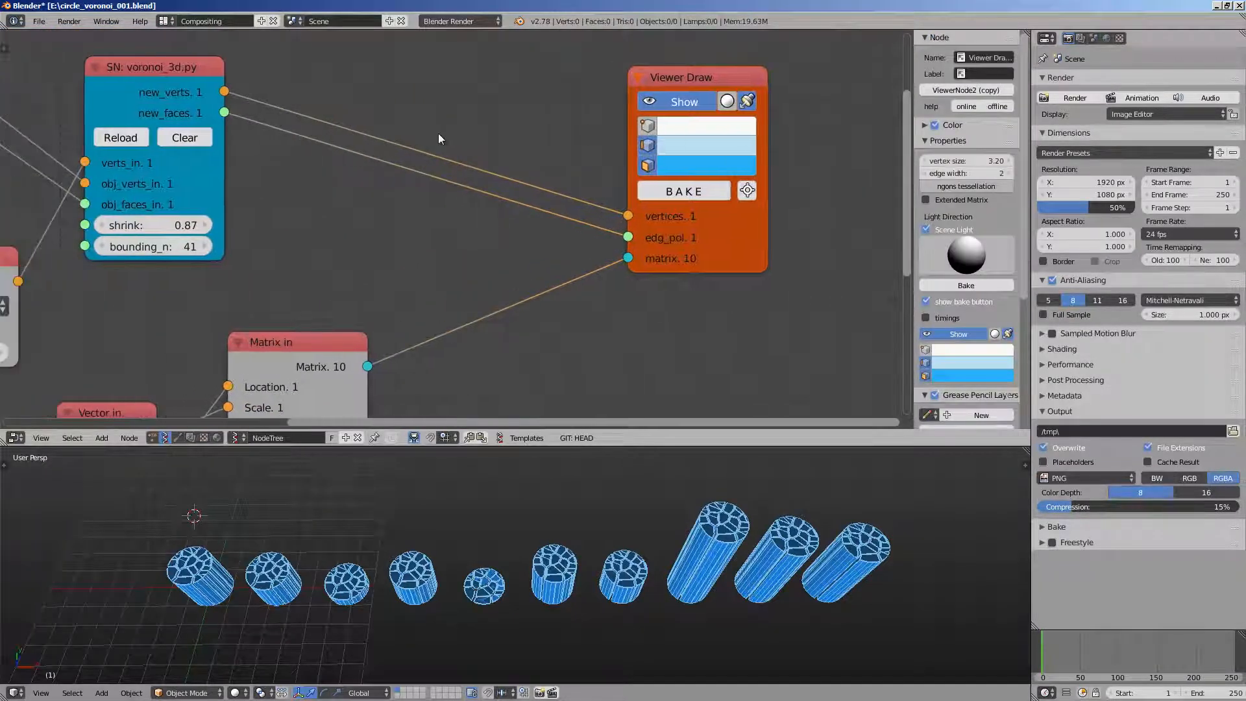
middle_click_drag(339, 232, 380, 236)
key("shift+a")
left_click(388, 239)
type("sepa")
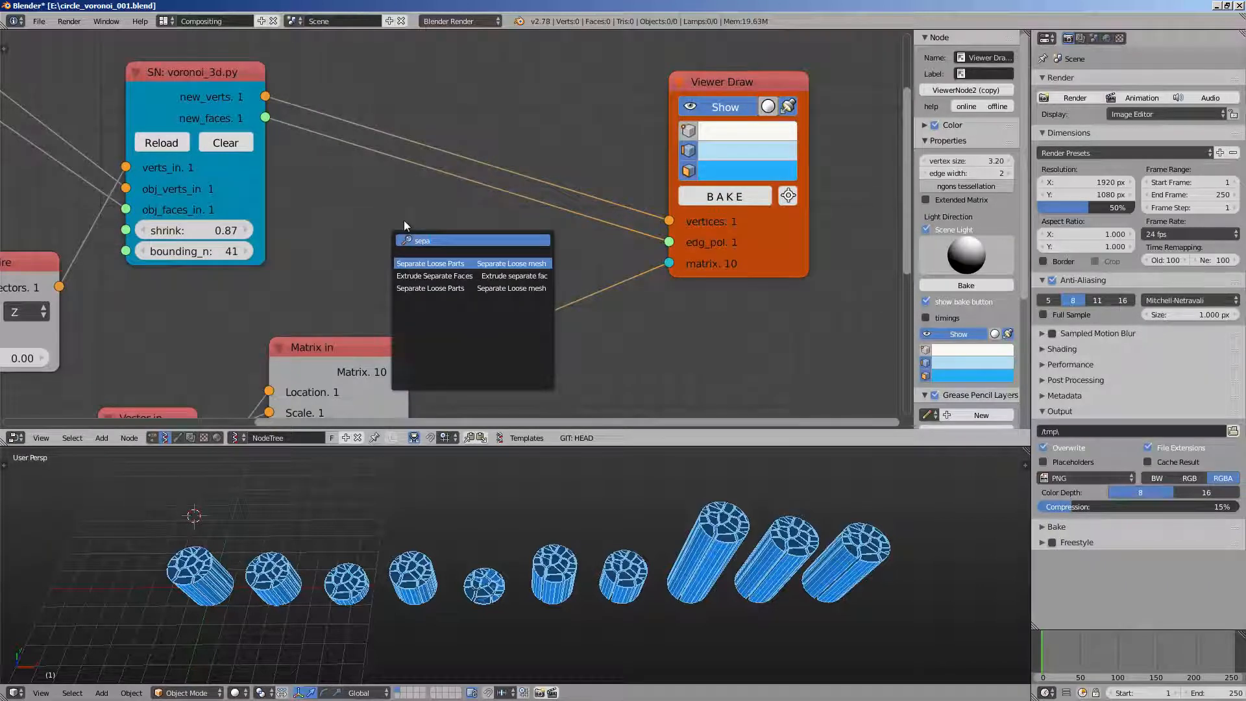
key("Return")
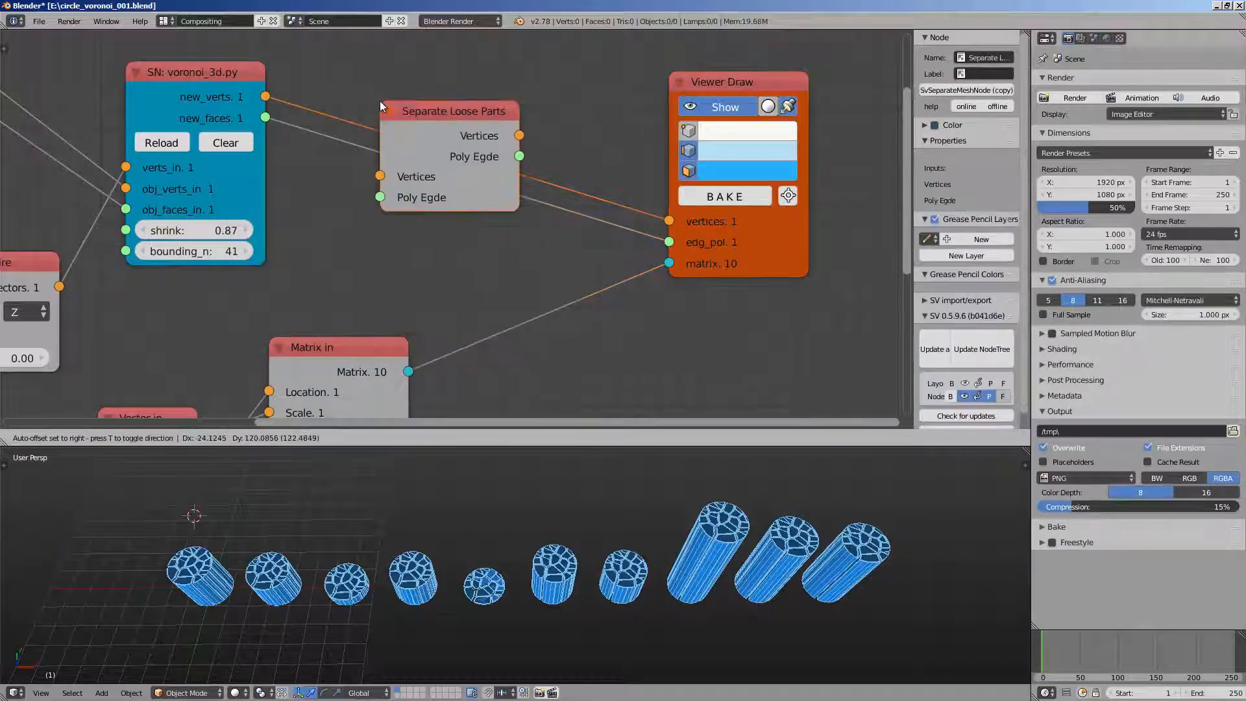
left_click(380, 100)
Route new_faces through the Poly Egde input and output of Separate Loose Parts to Viewer Draw's edg_pol, and save the file
left_click_drag(264, 118, 375, 198)
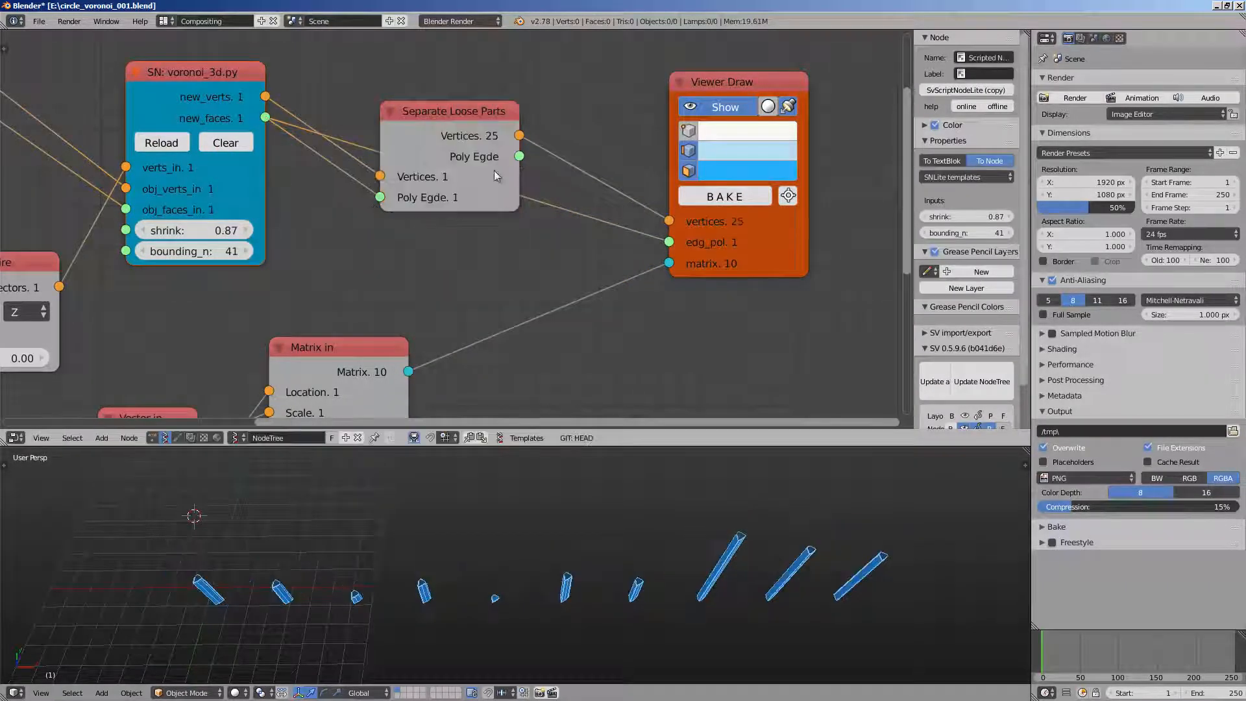
left_click_drag(520, 156, 641, 228)
left_click_drag(472, 118, 499, 146)
middle_click_drag(512, 225, 546, 180)
scroll(467, 302, "down", 2)
middle_click_drag(467, 302, 580, 265)
key("ctrl+s")
left_click(581, 269)
Set the Random Num Gen size to 25 to match the Random Vector count
middle_click_drag(278, 272, 529, 250)
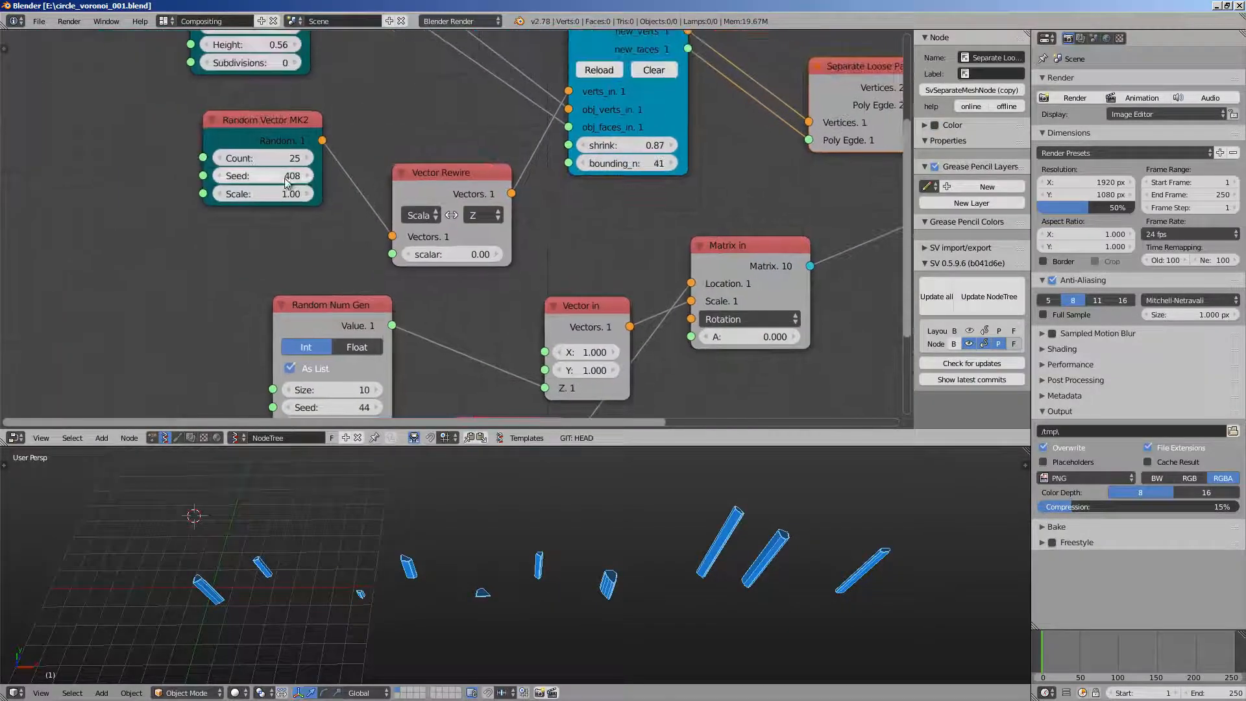
middle_click_drag(291, 208, 291, 172)
type("25")
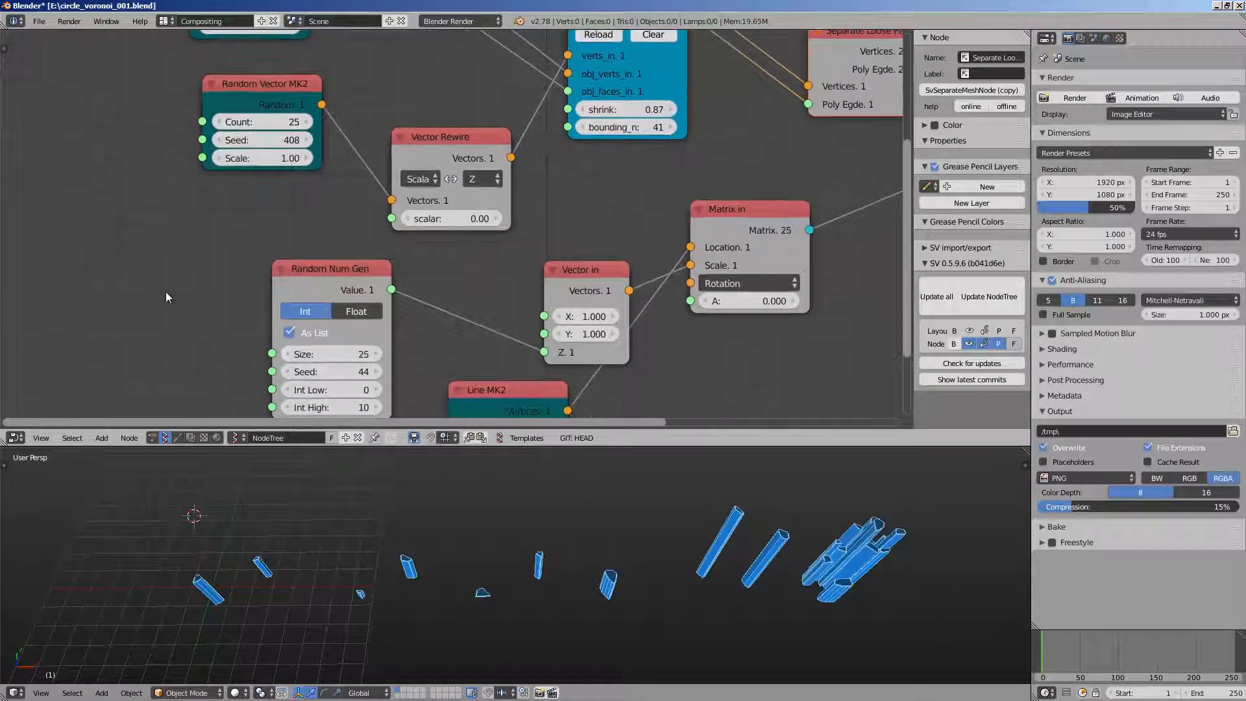
Set the Line MK2 vertex count to 25 and save the file
middle_click_drag(166, 291, 162, 210)
middle_click_drag(552, 315, 527, 266)
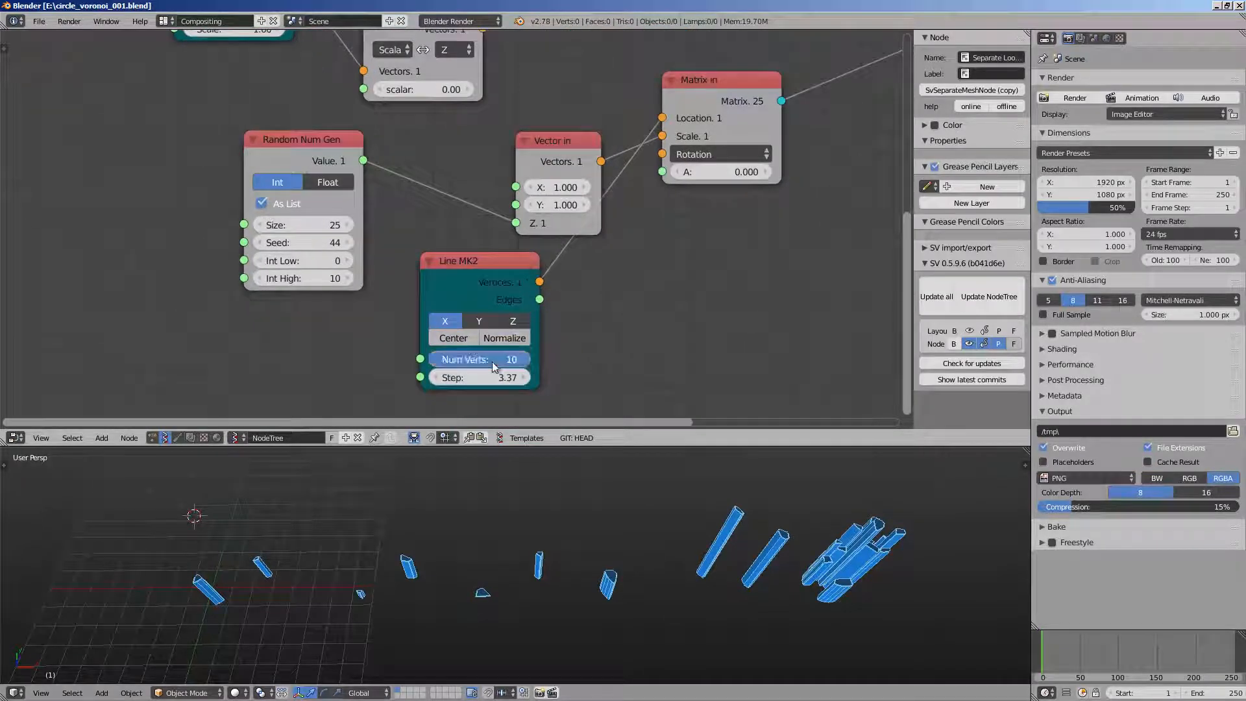
key("ctrl+v")
key("ctrl+s")
left_click(572, 553)
Reduce the Line MK2 step to 0.46, look over the spaced-out pieces, and save the file
left_click_drag(503, 381, 1110, 353)
middle_click_drag(622, 538, 756, 532, "shift")
scroll(756, 532, "up", 3)
scroll(693, 555, "up", 3)
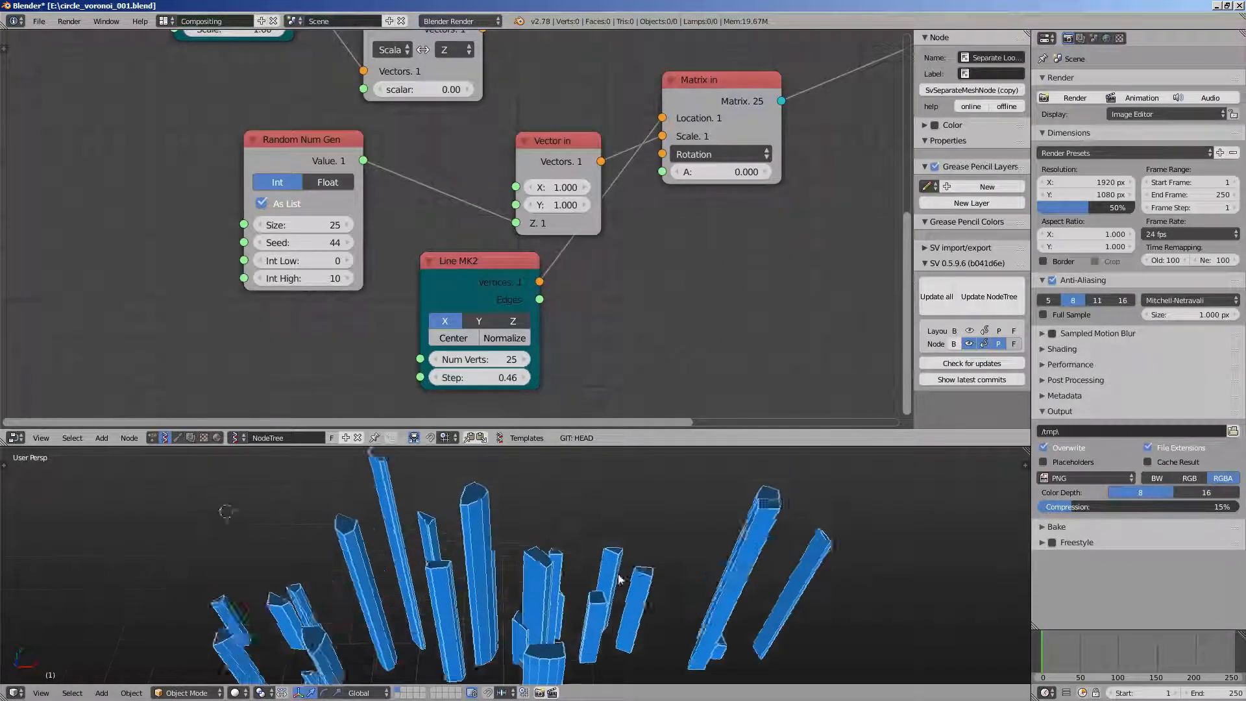
scroll(669, 578, "down", 3)
middle_click_drag(639, 636, 607, 565)
middle_click_drag(584, 662, 631, 630, "shift")
key("ctrl+s")
left_click(636, 602)
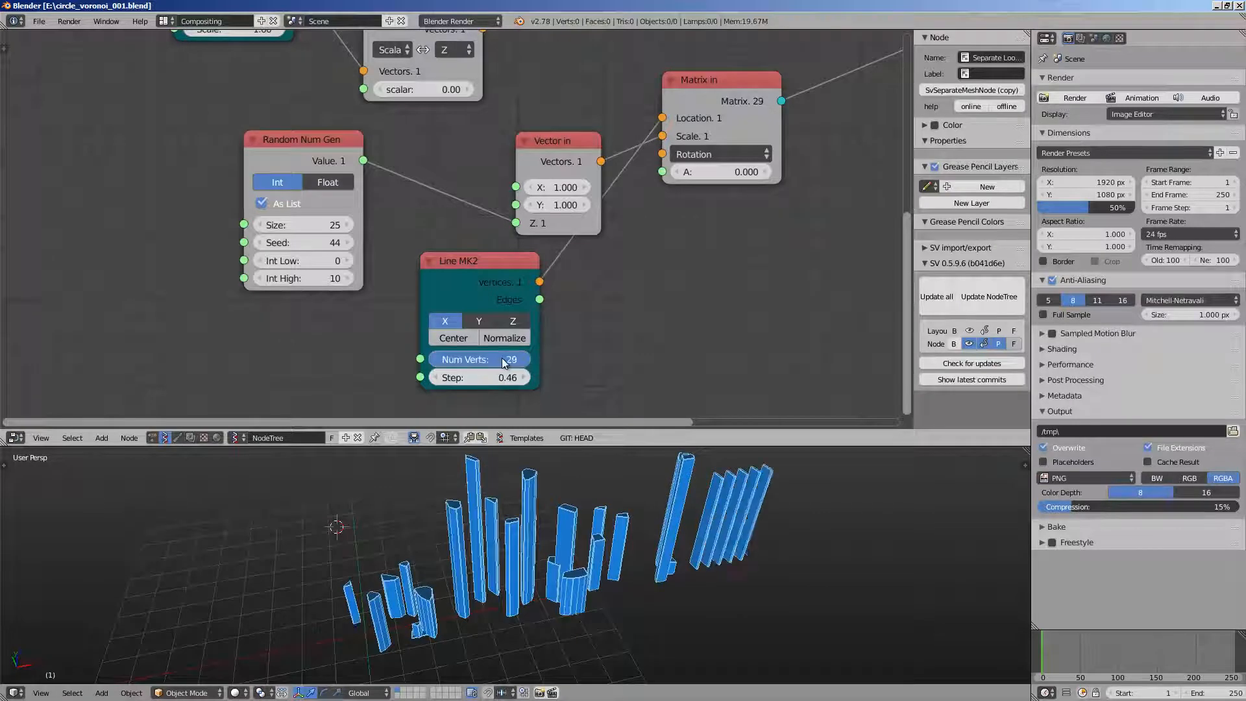
Try 31 vertices on the Line MK2 node and delete the node from the Matrix in location
left_click_drag(502, 357, 513, 359)
left_click_drag(484, 266, 567, 287)
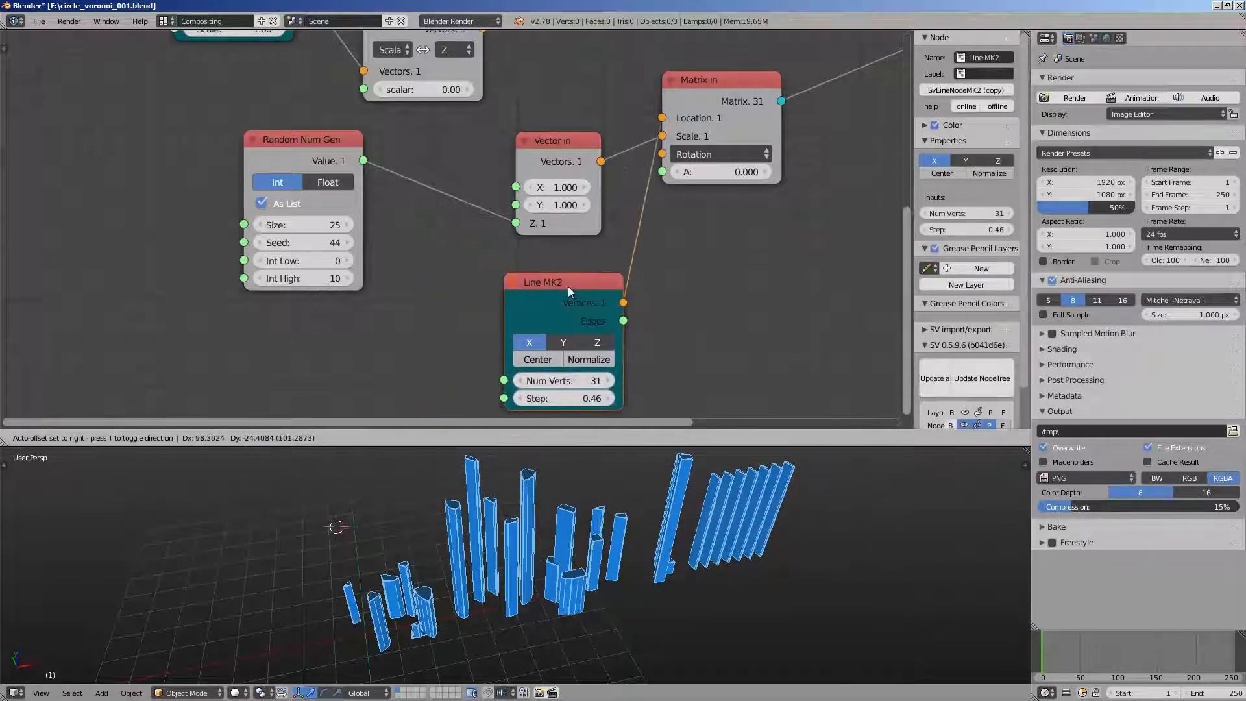
key("x")
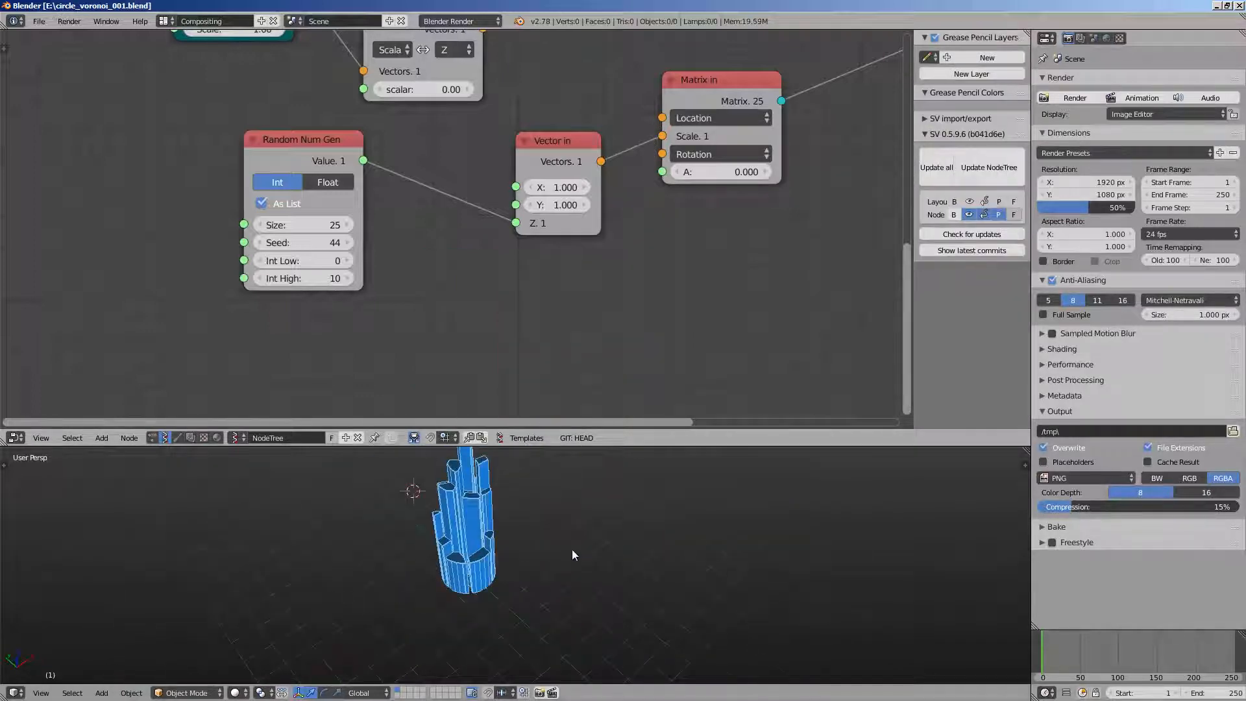
Enlarge the 3D view in height and frame the staggered Voronoi columns
middle_click_drag(574, 555, 571, 516)
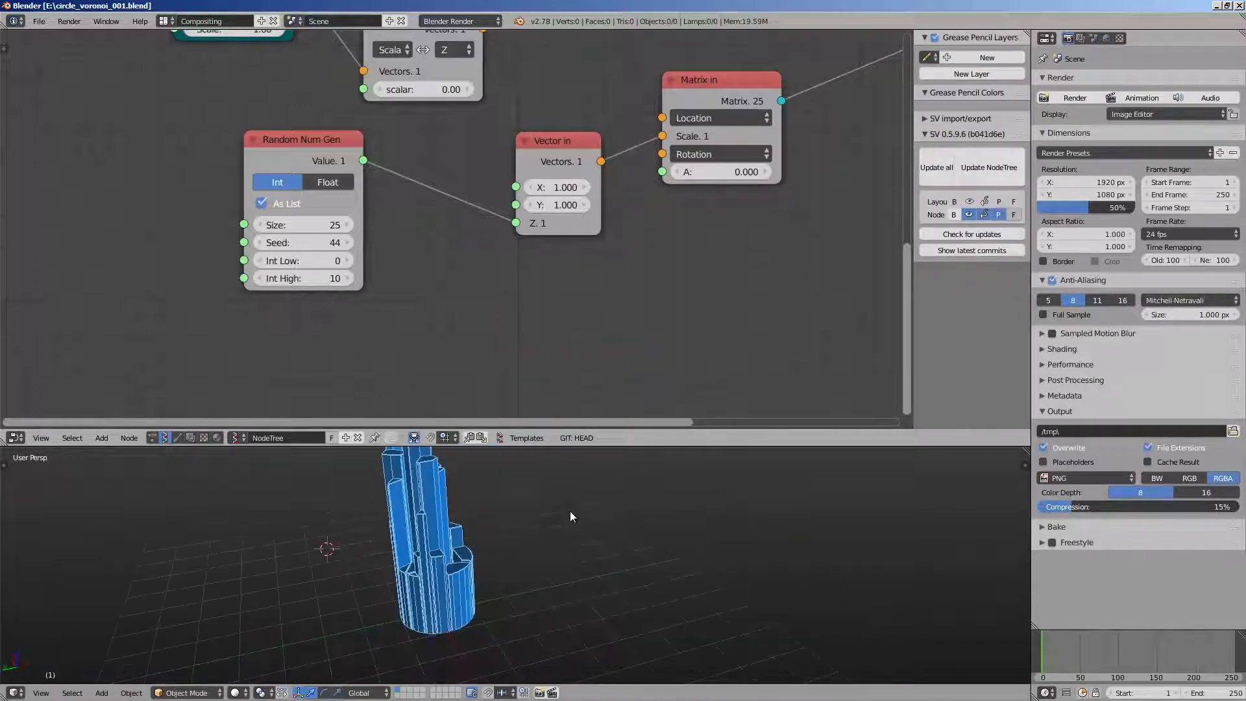
left_click_drag(591, 444, 592, 295)
middle_click_drag(457, 419, 652, 519)
left_click(688, 533)
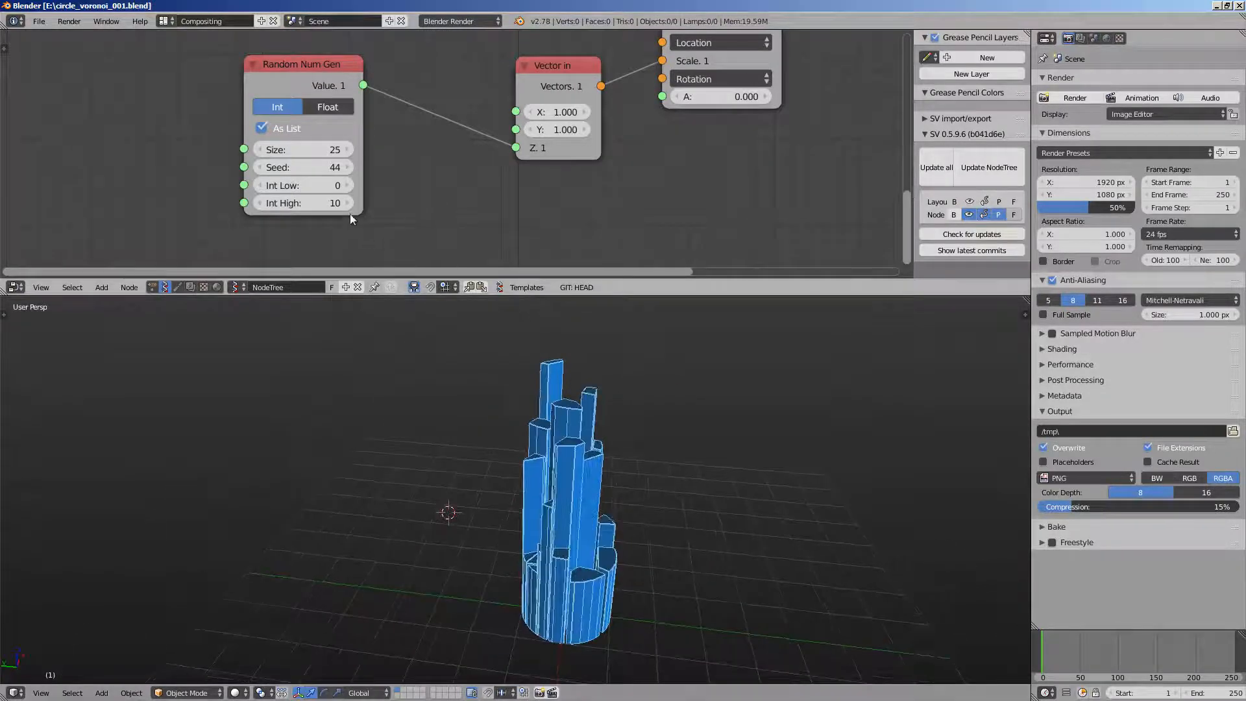
Set the Random Num Gen Int Low value to 1 and save over the existing file
middle_click_drag(572, 351, 562, 558)
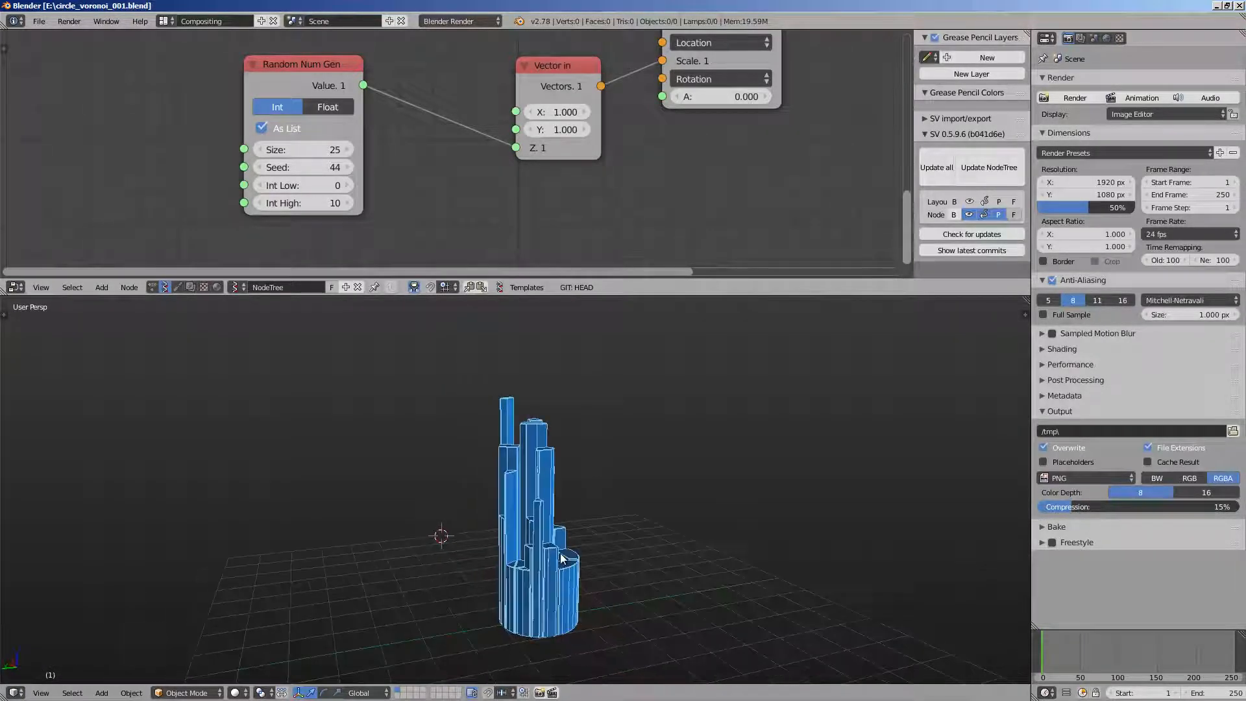
left_click(346, 191)
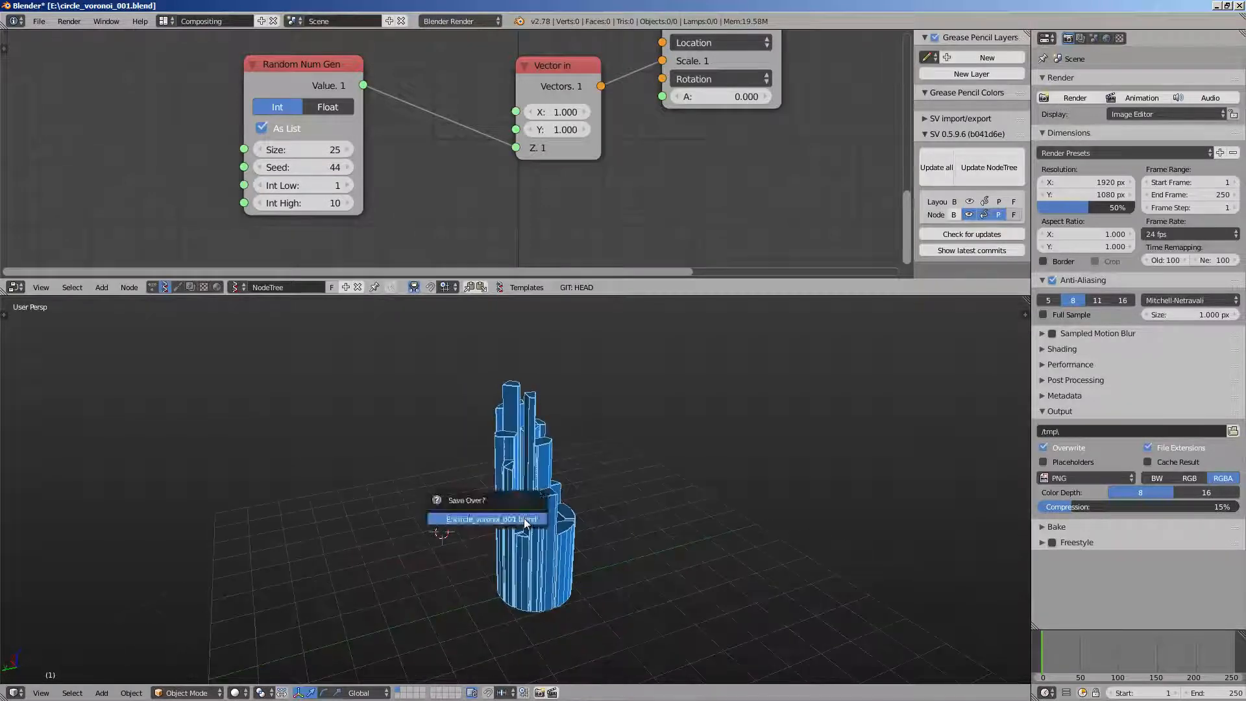
left_click(525, 519)
Switch the Random Num Gen node from integer to Float values
left_click(329, 106)
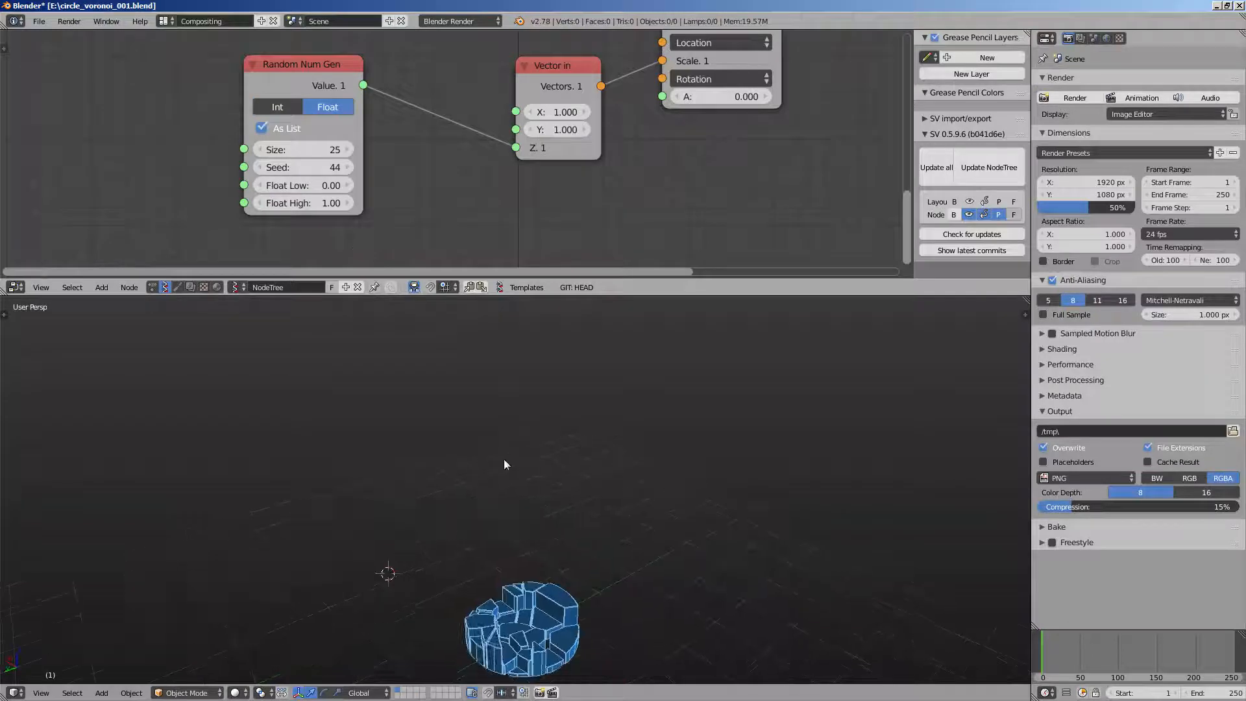
Set the Random Num Gen node's Float Low to 2.16 and Float High to 7.66, and save over the existing file
middle_click_drag(503, 460, 490, 378, "shift")
left_click_drag(340, 203, 480, 200)
scroll(471, 475, "up", 2)
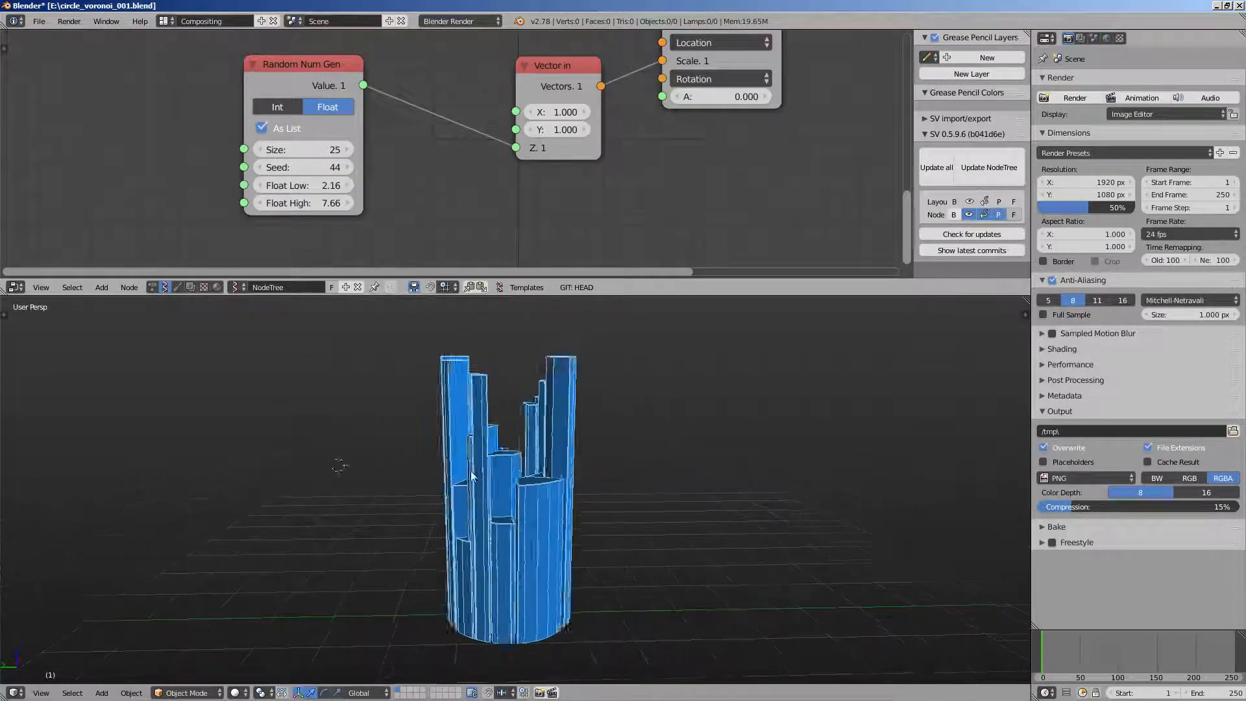
middle_click_drag(471, 476, 513, 474)
key("ctrl+s")
left_click(542, 504)
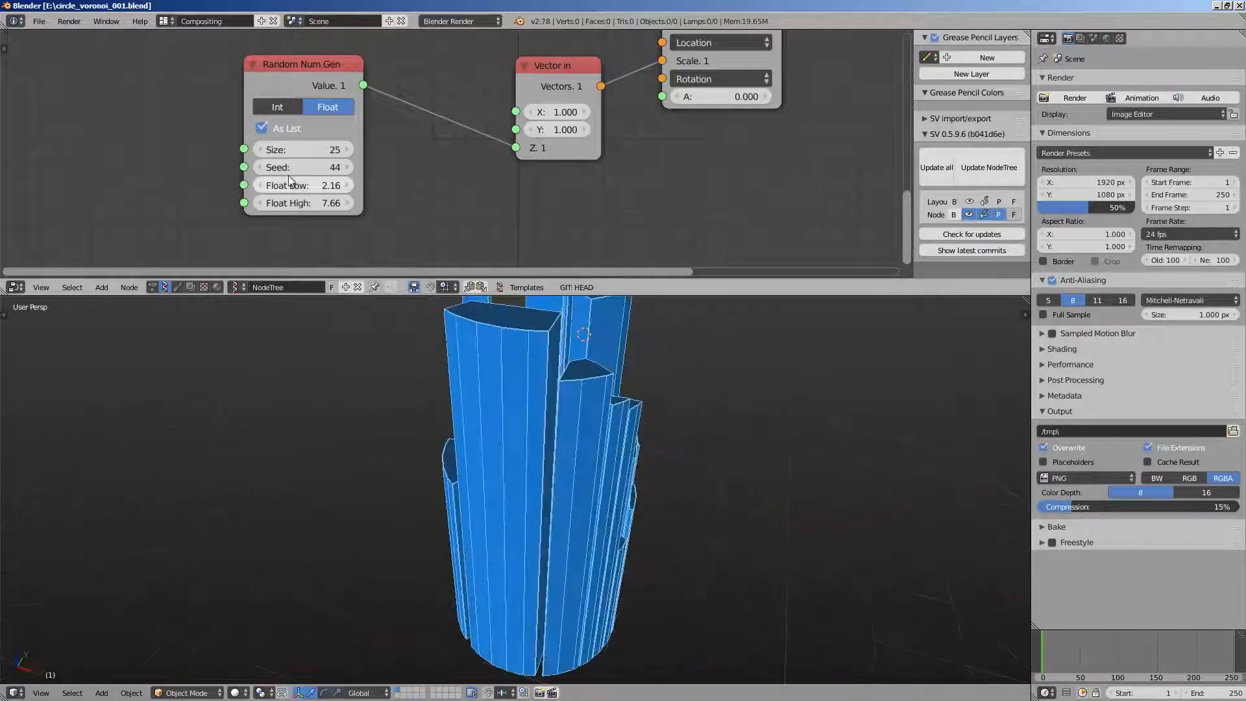
Switch the Random Num Gen node to Int values and move it farther from the Vector in node
left_click(291, 111)
left_click_drag(244, 107, 221, 95)
middle_click_drag(462, 364, 544, 673)
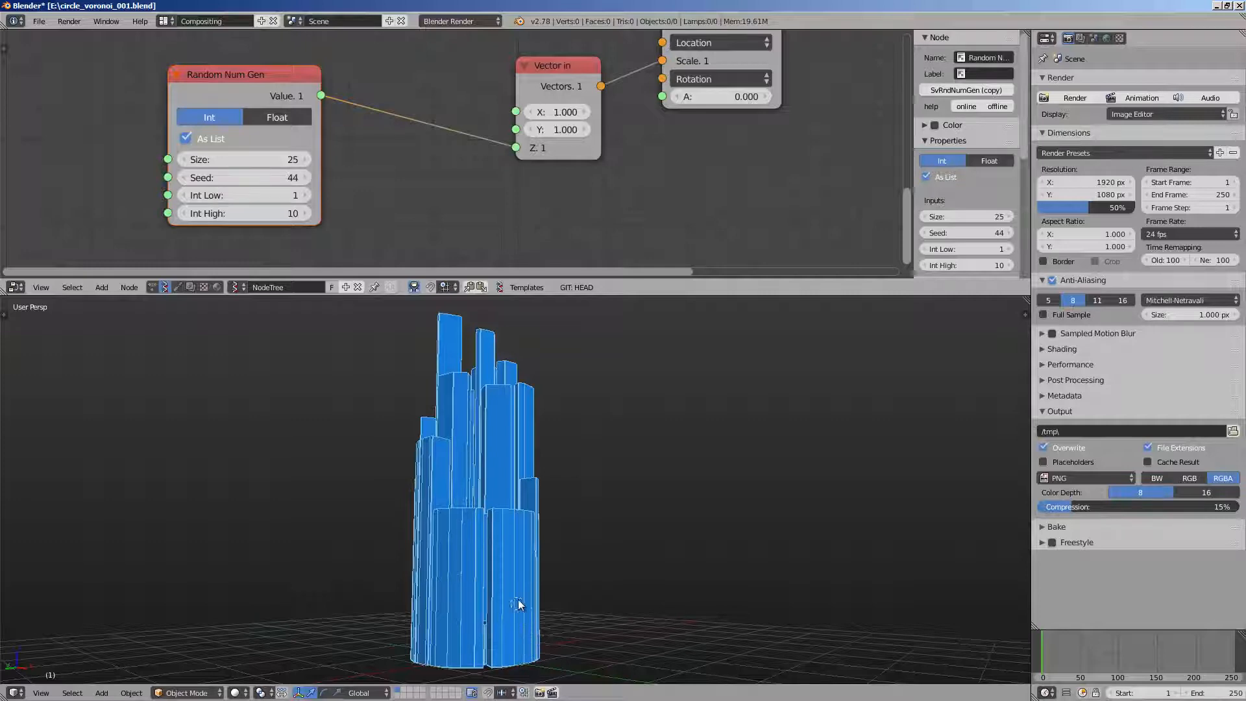
middle_click_drag(520, 547, 545, 481)
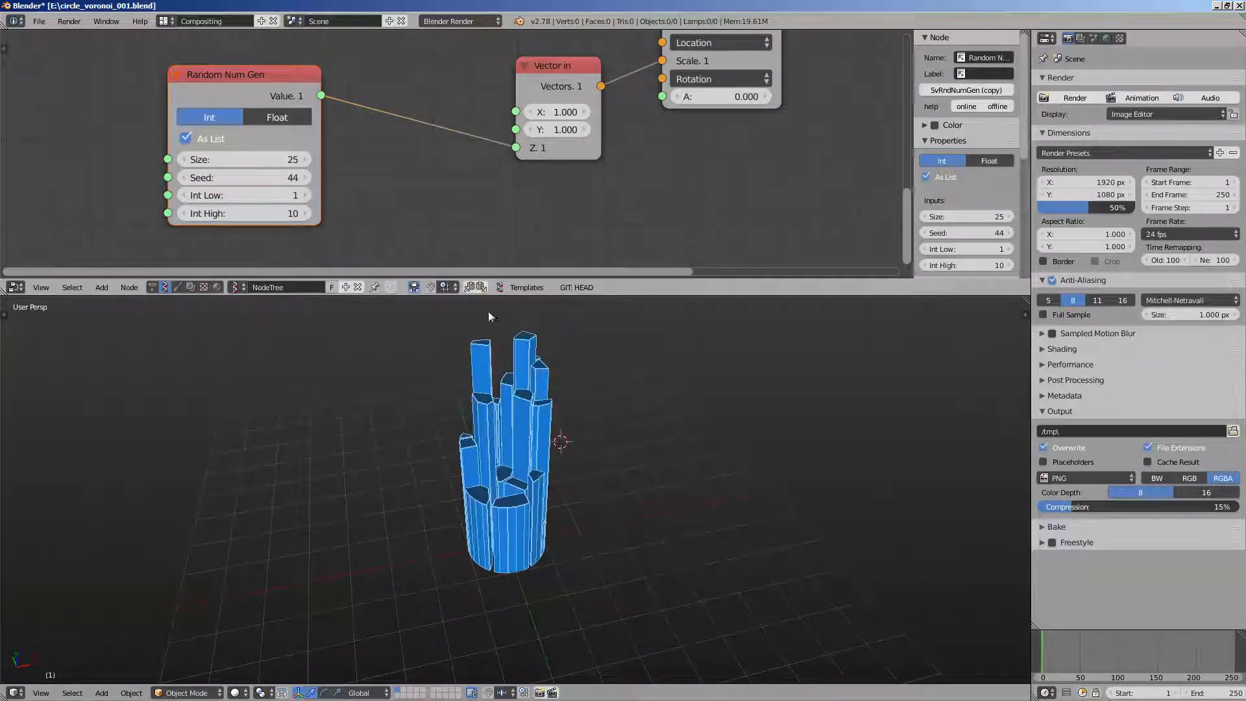
Set the Random Num Gen node to Float with Seed 175, Float Low 1.50 and Float High 8.80, and save over the file
middle_click_drag(655, 126, 633, 147)
left_click_drag(246, 196, 305, 199)
left_click(263, 138)
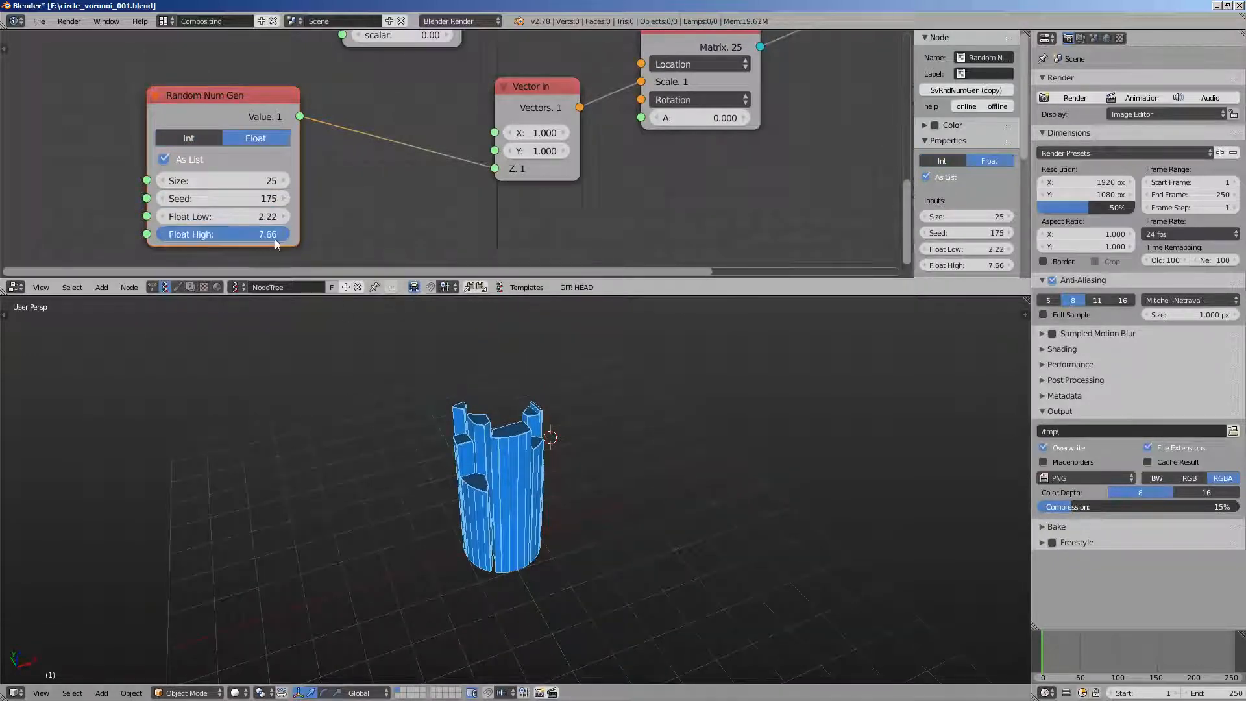
left_click_drag(274, 240, 254, 226)
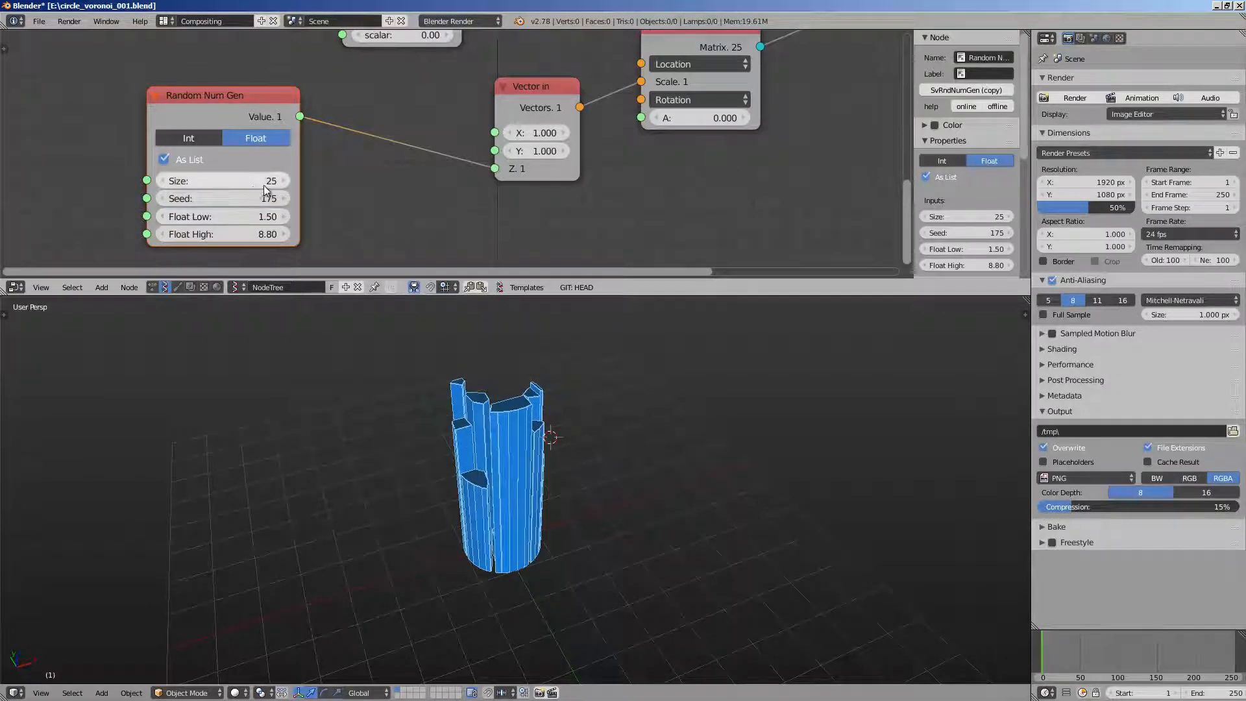
scroll(264, 185, "down", 3)
key("ctrl+s")
left_click(282, 150)
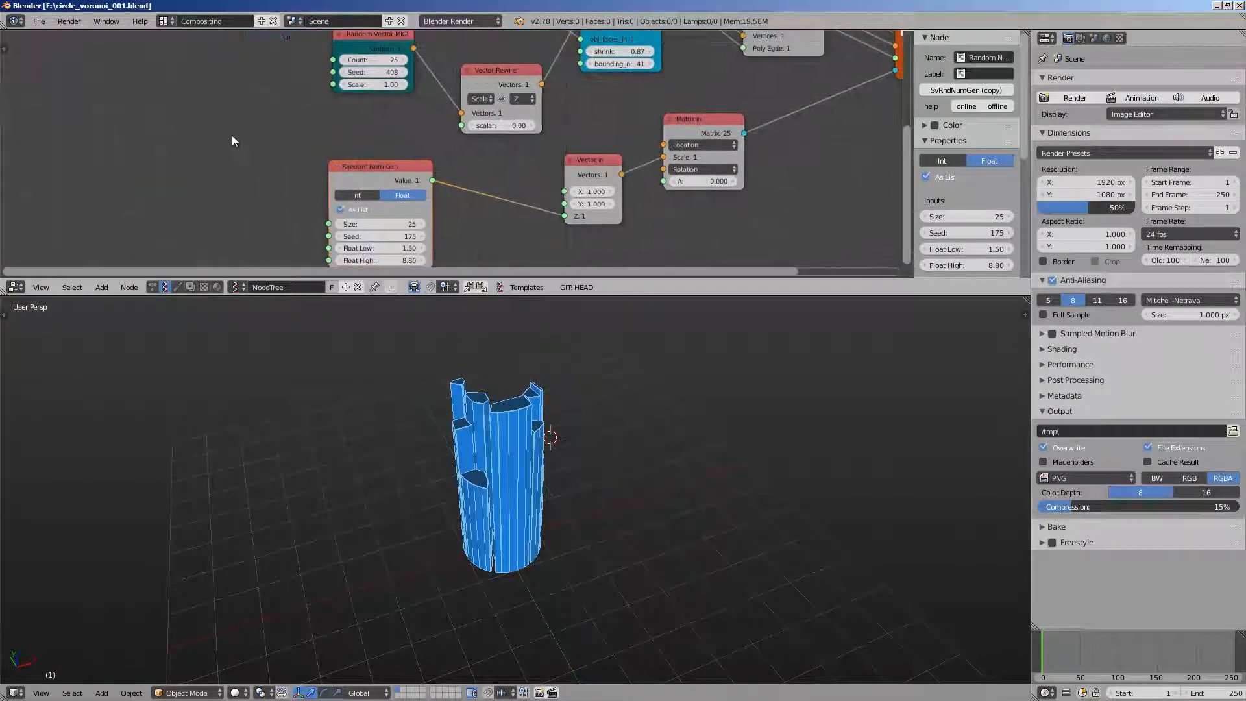
Enlarge the node editor in height and add an Int node beside the Random Num Gen node
scroll(232, 135, "down", 2)
left_click_drag(380, 297, 344, 388)
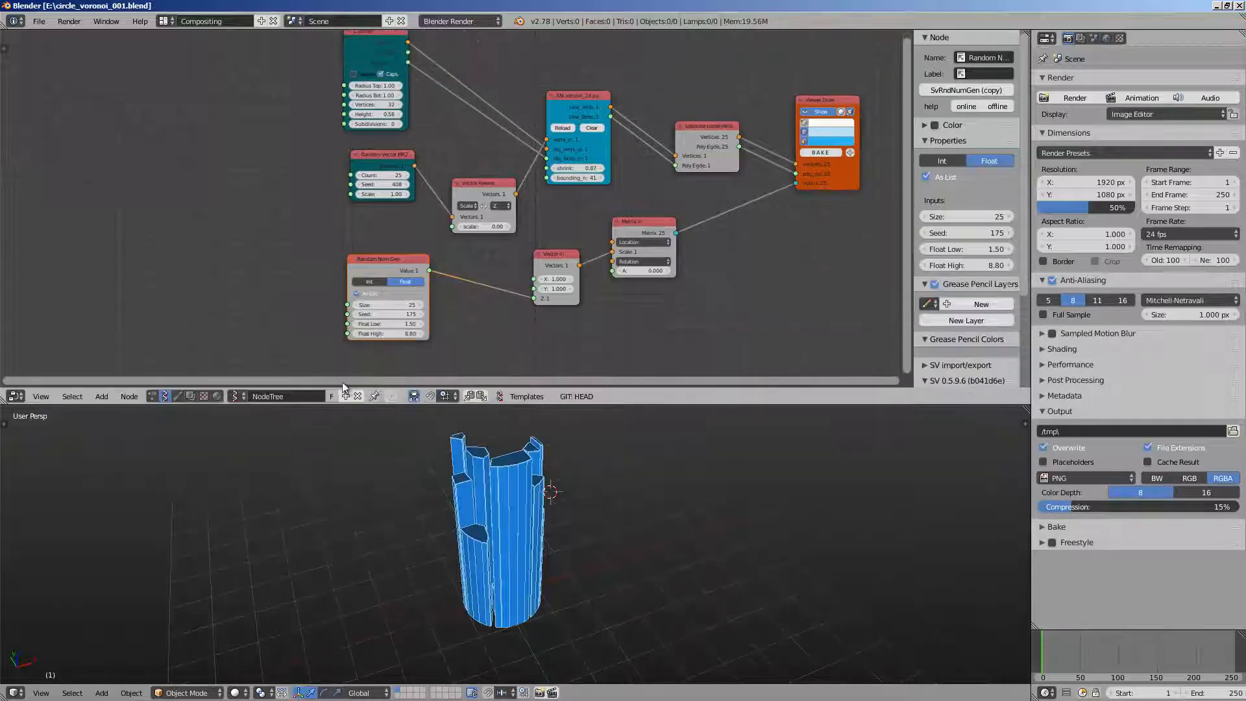
scroll(279, 311, "up", 4)
middle_click_drag(220, 268, 234, 239)
scroll(208, 232, "down", 1)
key("shift+a")
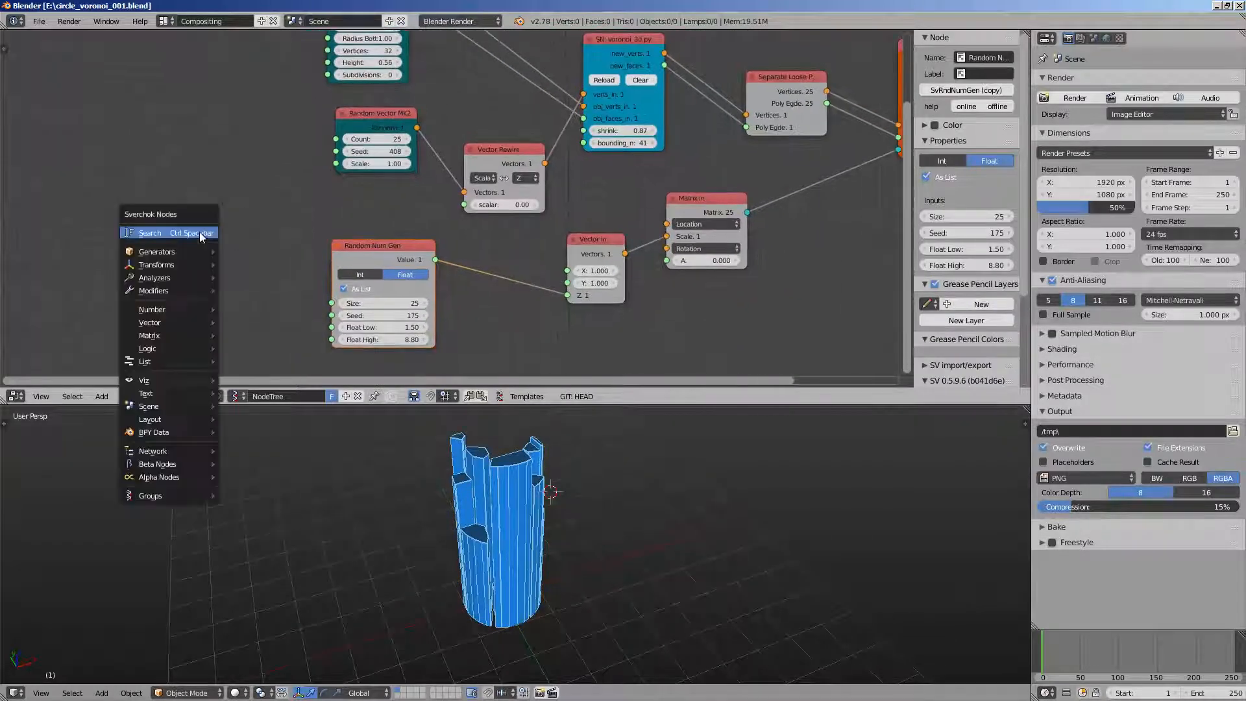
left_click(199, 232)
type("int")
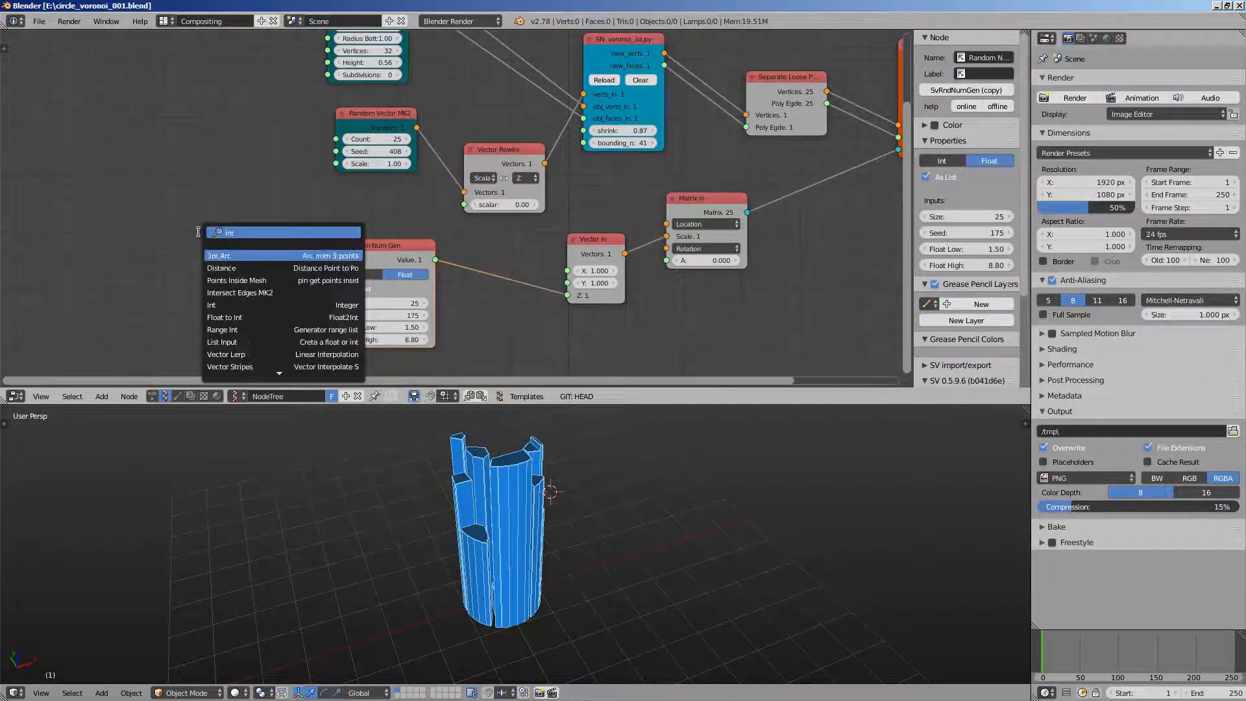
key("Return")
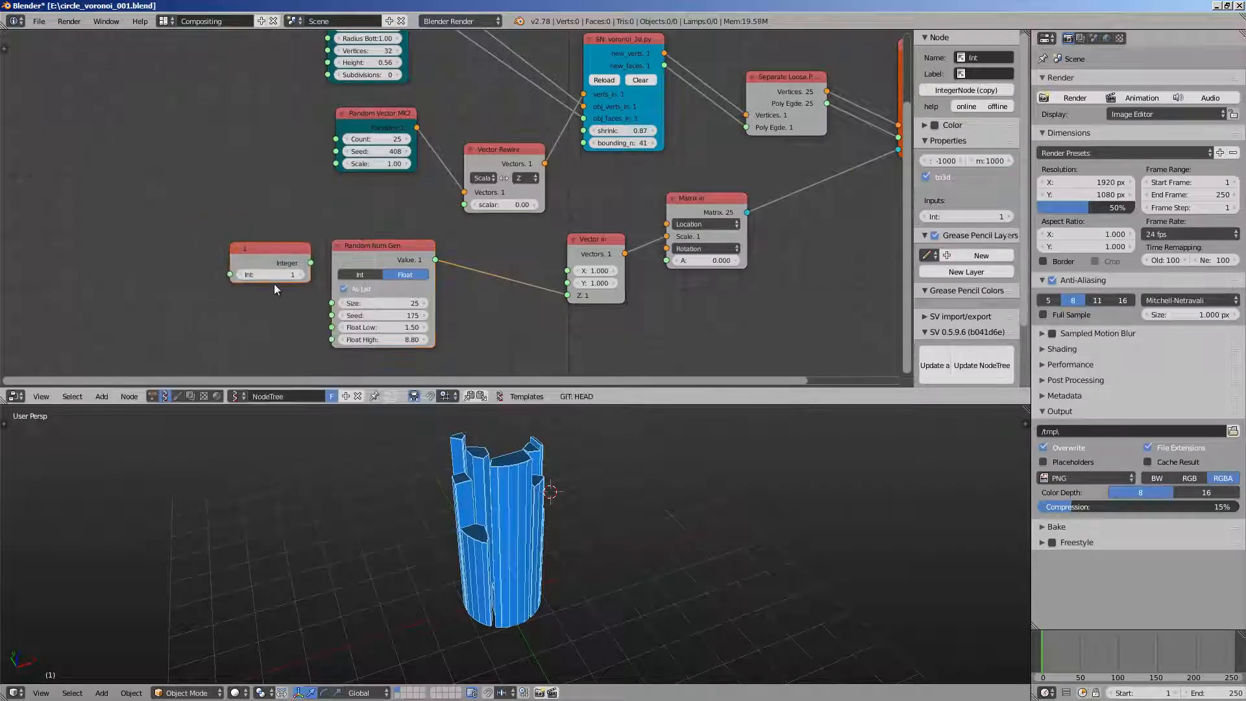
Set the Int node to 25, link it to Random Num Gen's Size and Random Vector MK2's Count, and save over the file
left_click_drag(228, 245, 331, 303)
left_click_drag(228, 245, 337, 139)
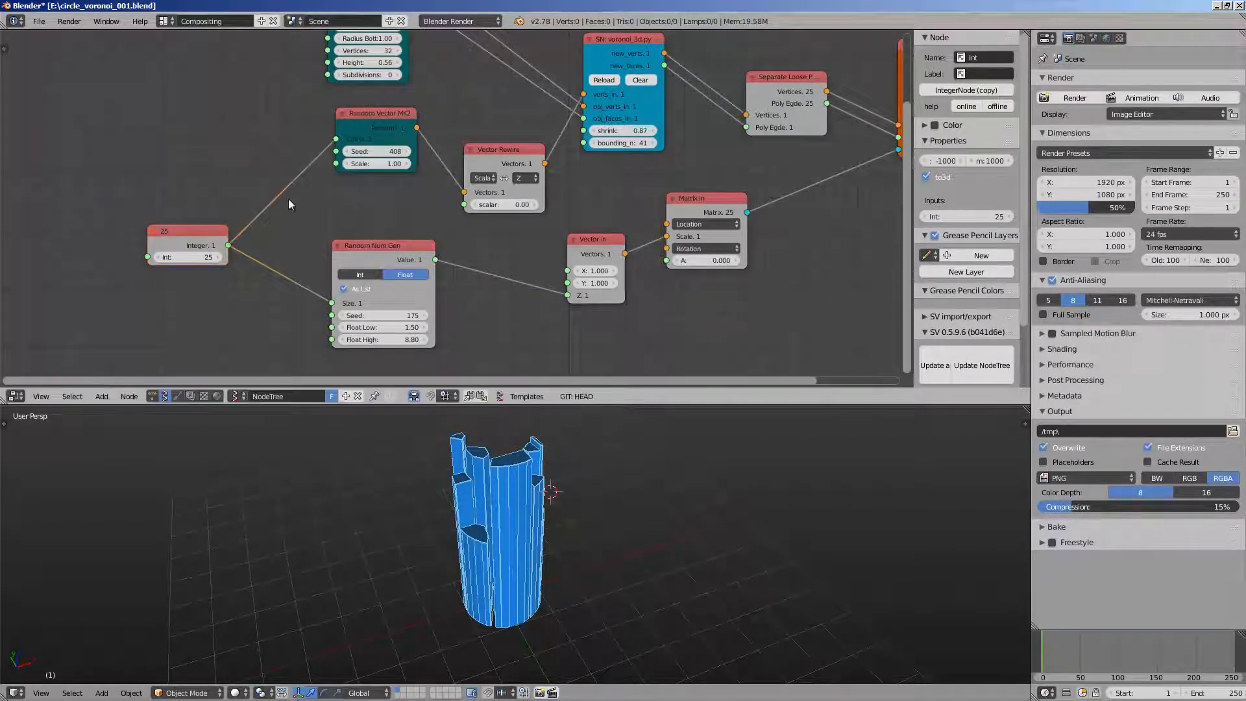
middle_click_drag(288, 199, 285, 187)
left_click(206, 247)
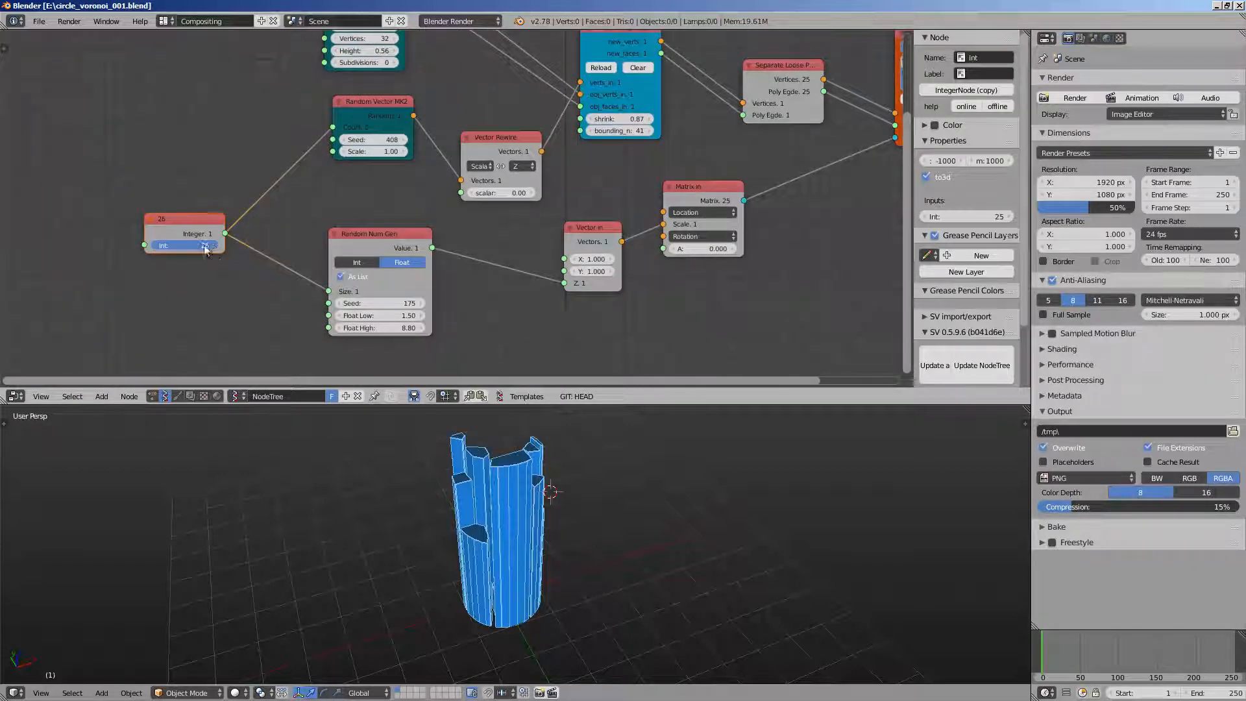
Try a value of 53 on the Int node and return it to 25
left_click_drag(216, 250, 220, 247)
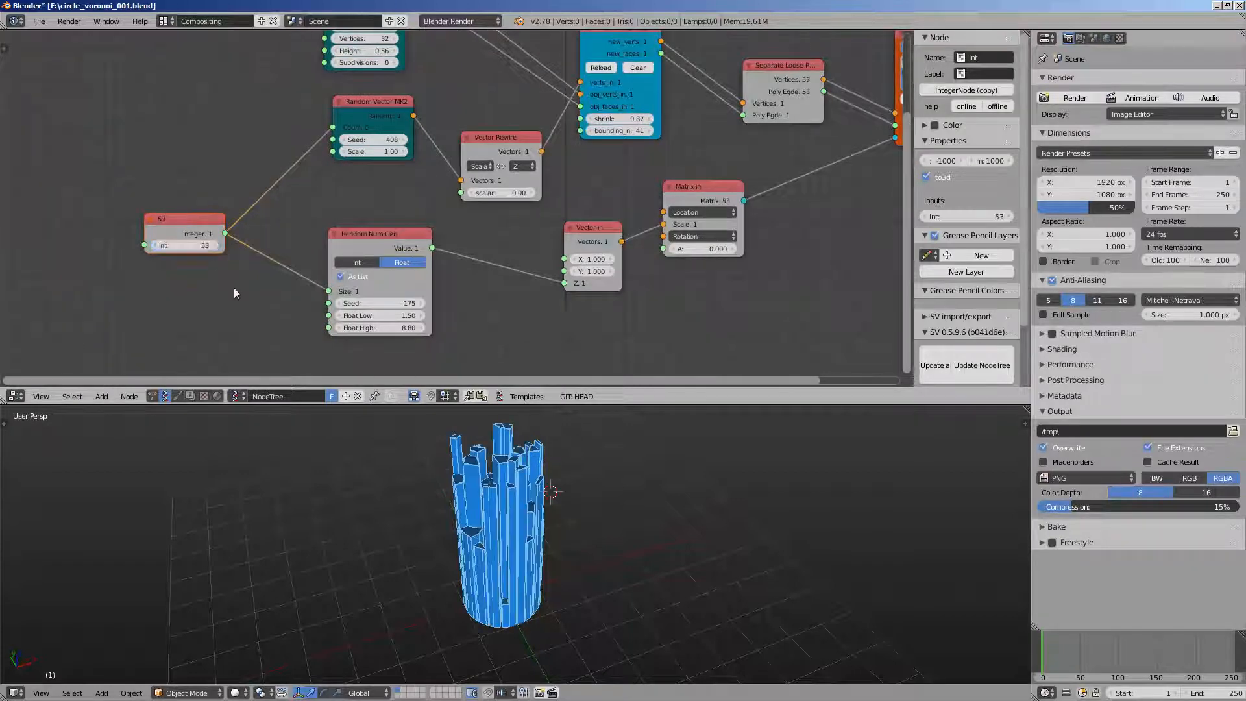
middle_click_drag(584, 571, 543, 558)
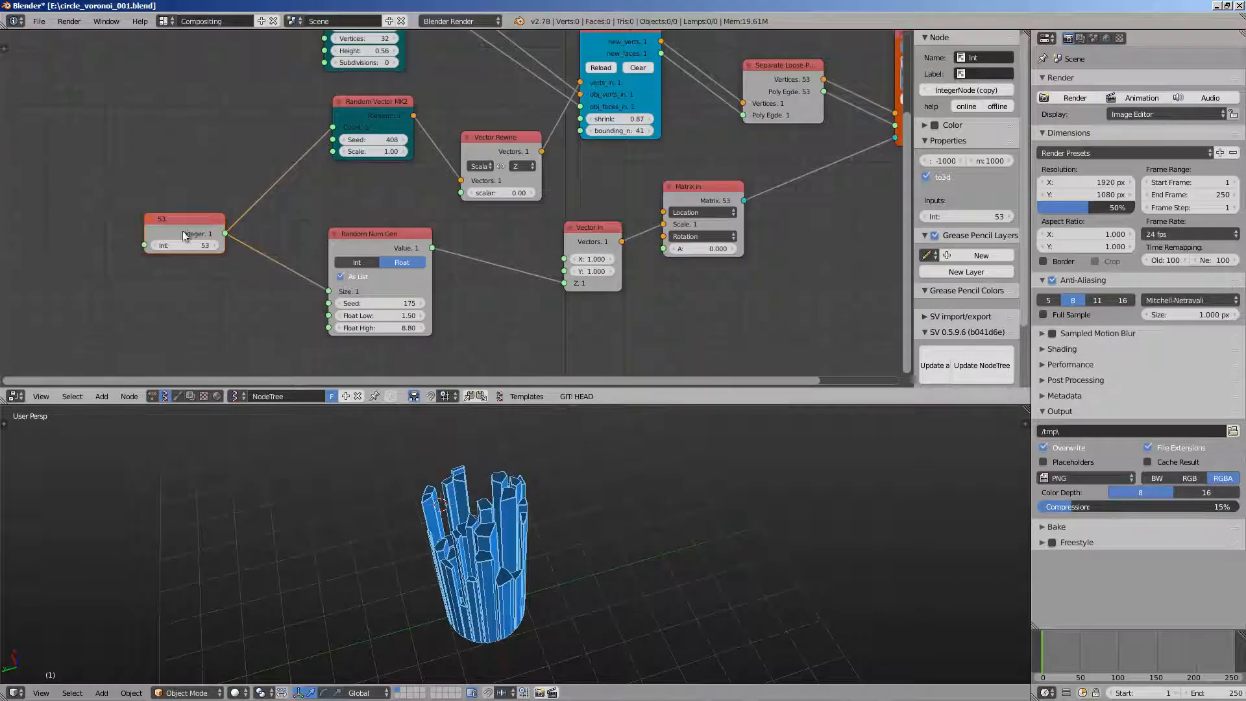
key("Return")
middle_click_drag(428, 549, 552, 497)
Change the Viewer Draw node's edge colour to near-white, trying pink first
mouse_move(669, 261)
middle_mouse_down()
mouse_move(434, 273)
mouse_move(181, 340)
middle_mouse_up()
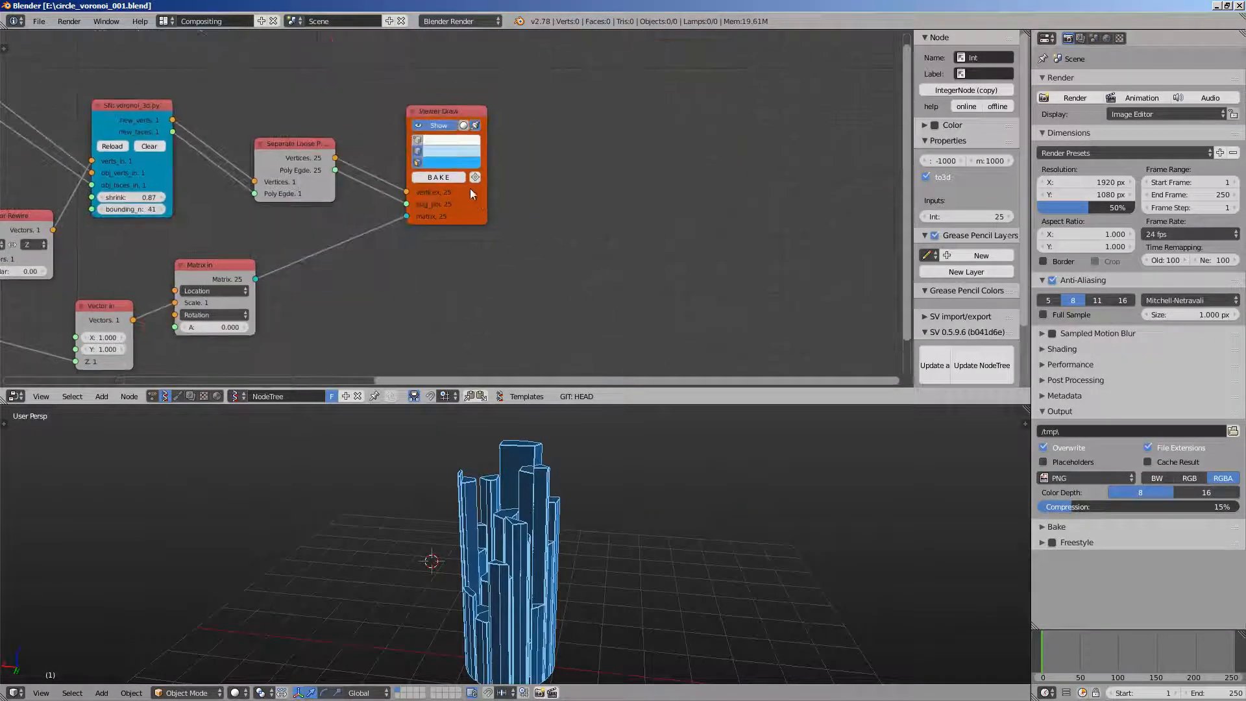
left_click(431, 151)
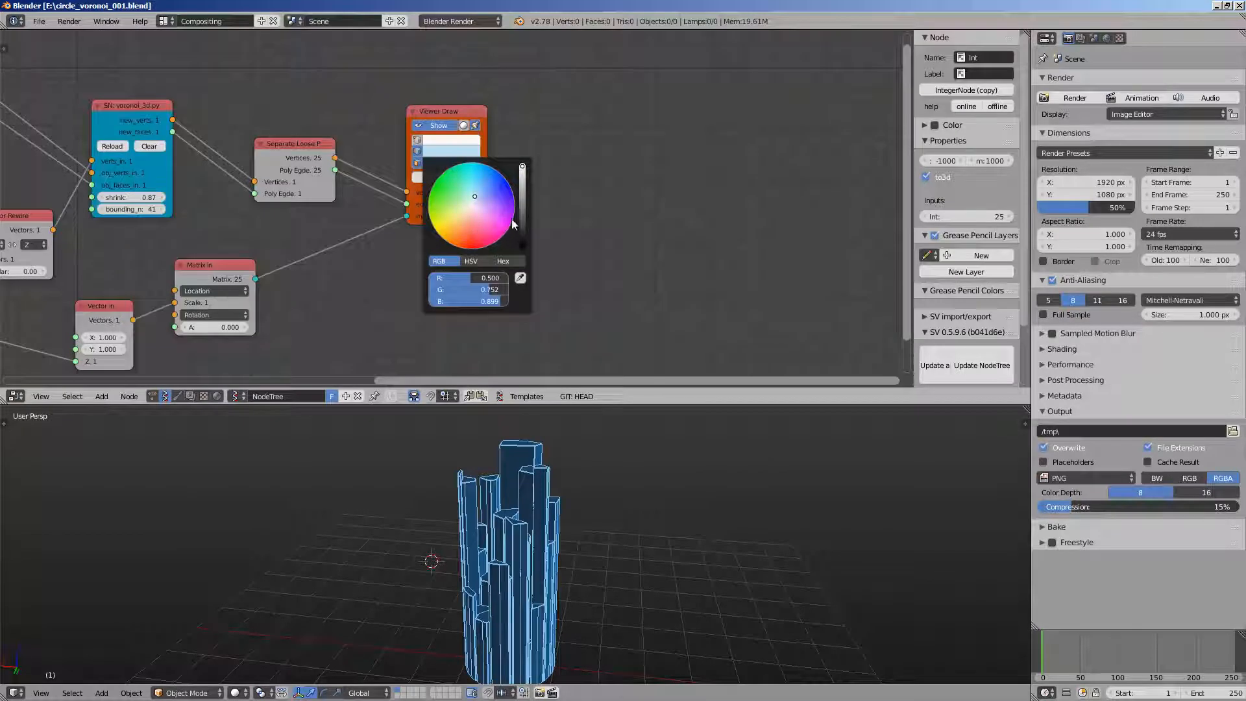
left_click(513, 221)
left_click(522, 198)
left_click(476, 197)
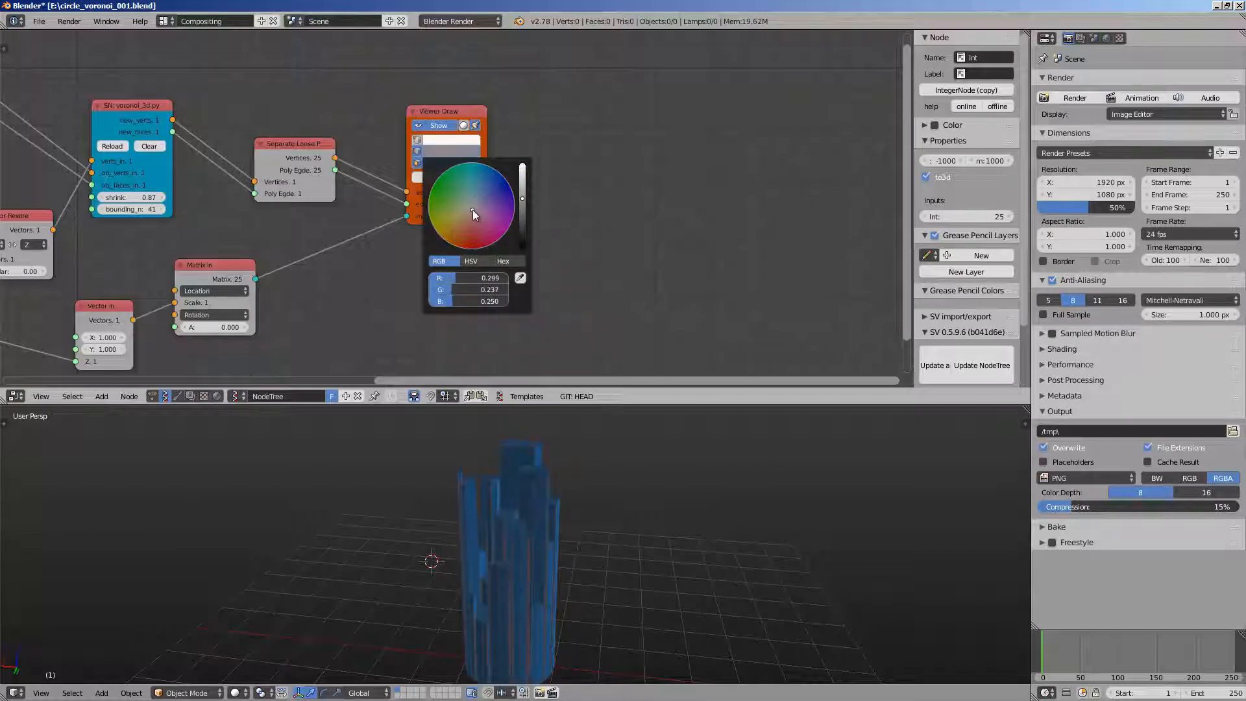
left_click_drag(514, 200, 526, 147)
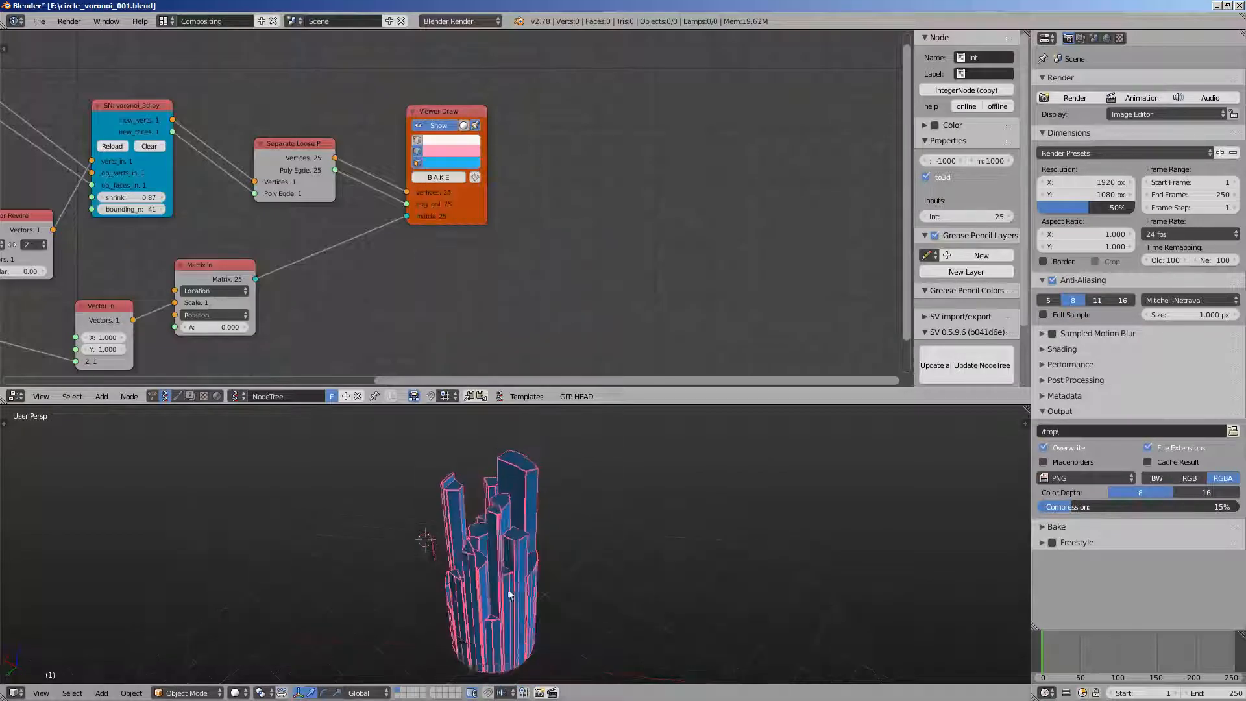
left_click(452, 155)
left_click(478, 205)
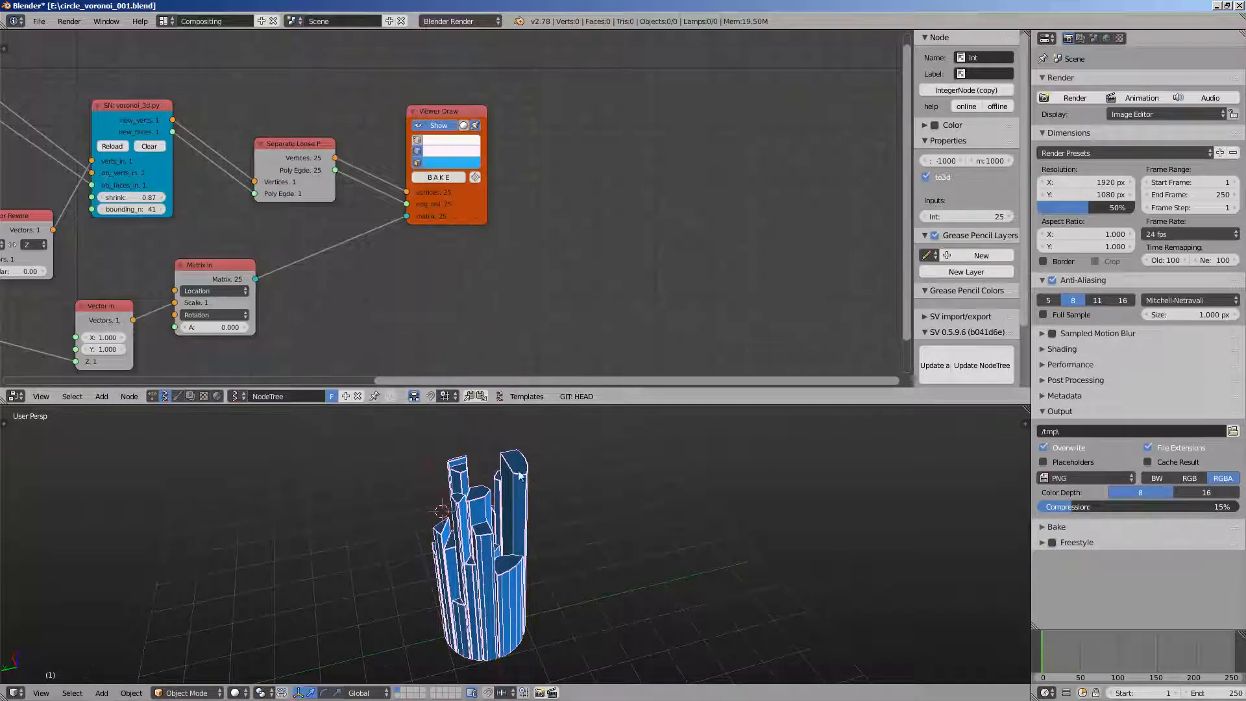
Save the scene over the existing circle_voronoi_001.blend file
middle_click_drag(457, 512, 498, 564)
key("ctrl+s")
key("Return")
scroll(461, 578, "down", 2)
scroll(519, 482, "up", 4)
scroll(520, 482, "down", 4)
key("ctrl+s")
left_click(497, 565)
Examine the complete node tree and the Voronoi columns from the side and from above
middle_click_drag(371, 235, 567, 235)
scroll(567, 234, "down", 3)
middle_click_drag(329, 279, 476, 237)
scroll(444, 263, "up", 2)
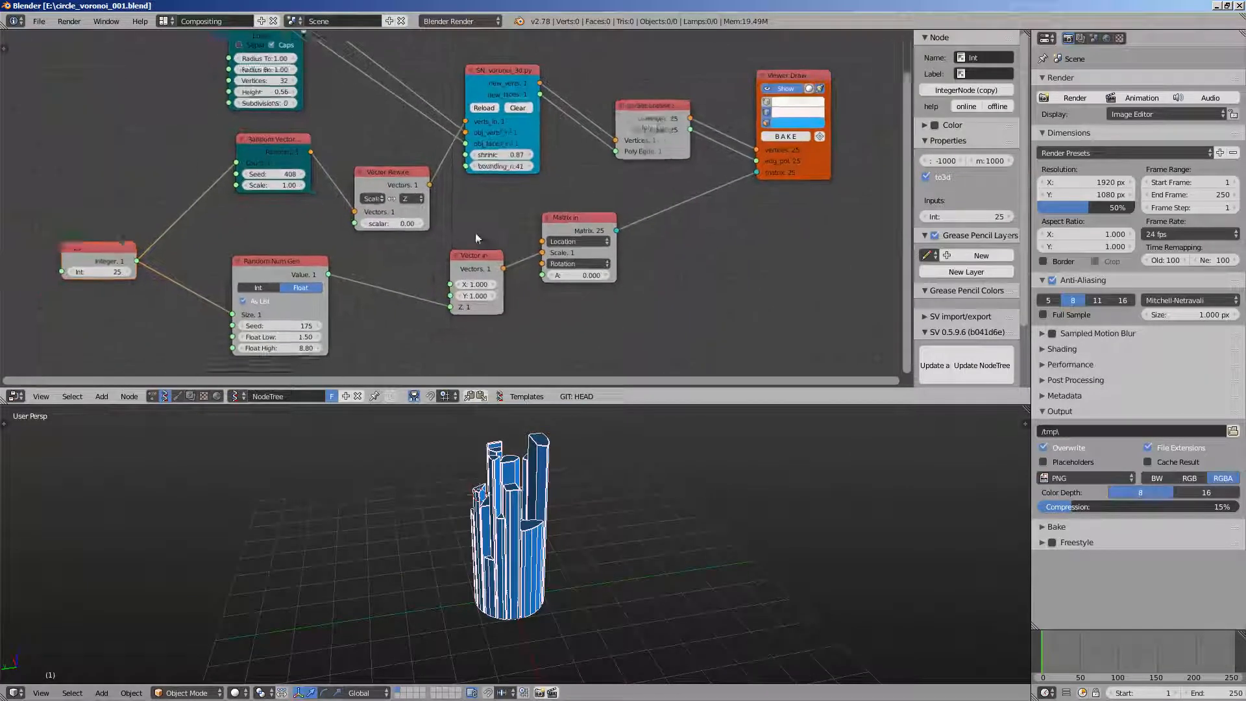
scroll(475, 238, "up", 2)
scroll(543, 497, "up", 3)
middle_click_drag(548, 545, 513, 544)
middle_click_drag(497, 259, 514, 319)
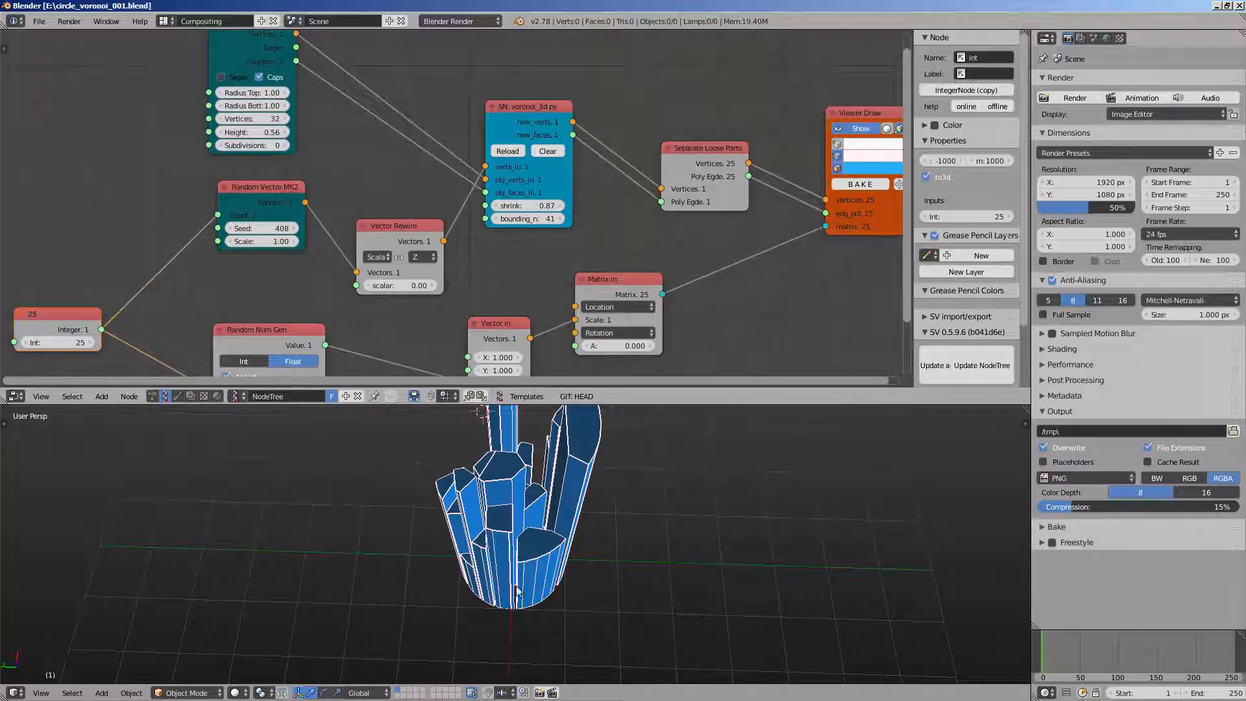
middle_click_drag(523, 551, 509, 586)
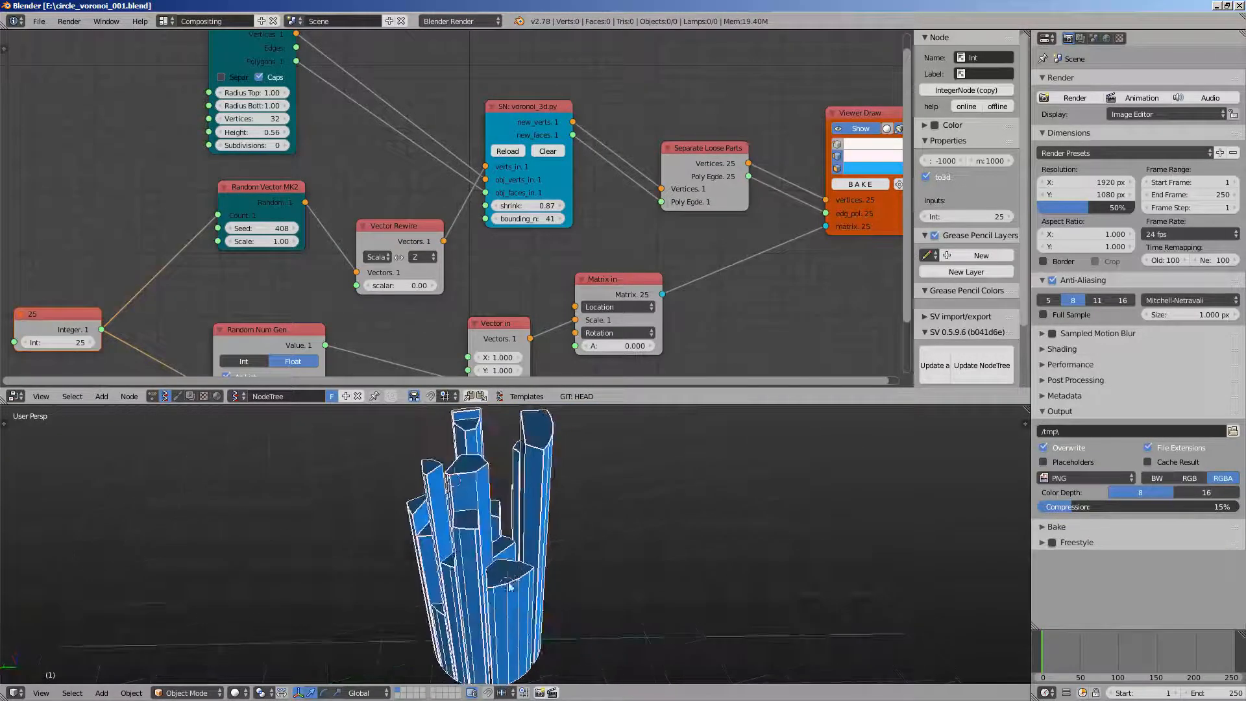
middle_click_drag(523, 628, 510, 595)
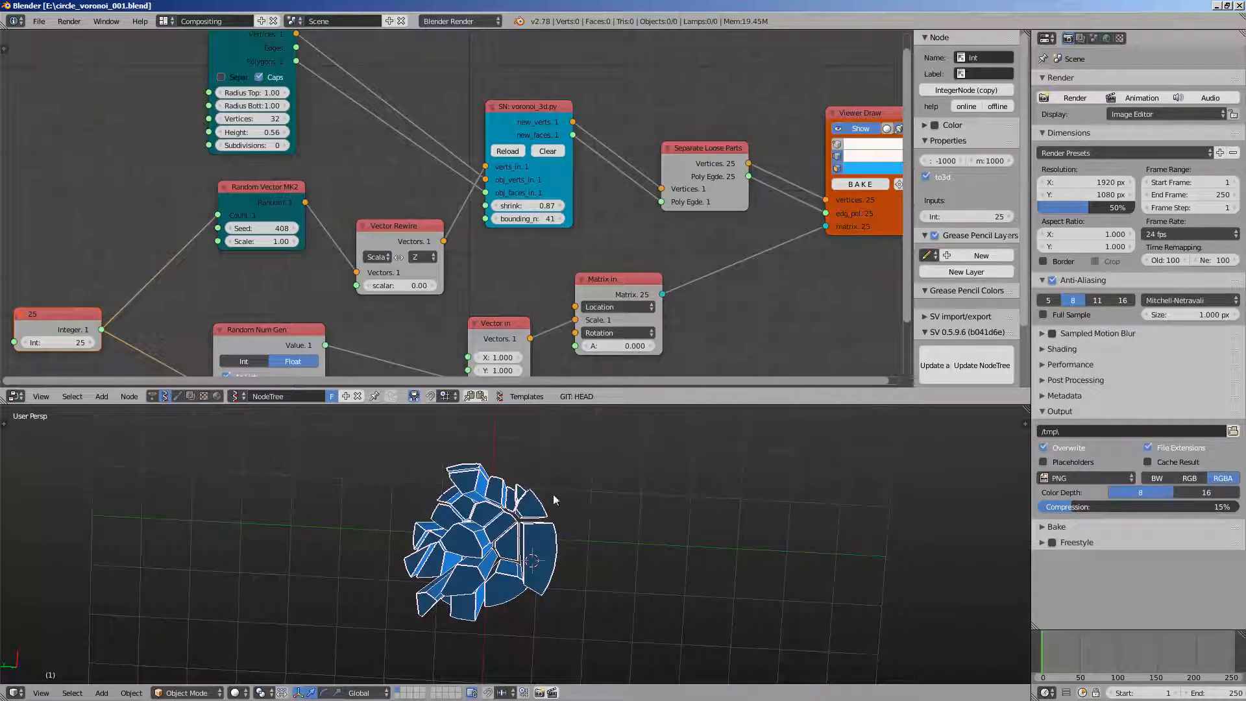
middle_click_drag(555, 500, 558, 593)
middle_click_drag(574, 508, 381, 426)
middle_click_drag(519, 555, 556, 584)
Set the Random Vector MK2 node's Seed to 520 and check the new column layout
middle_click_drag(297, 295, 301, 270)
scroll(301, 270, "down", 2)
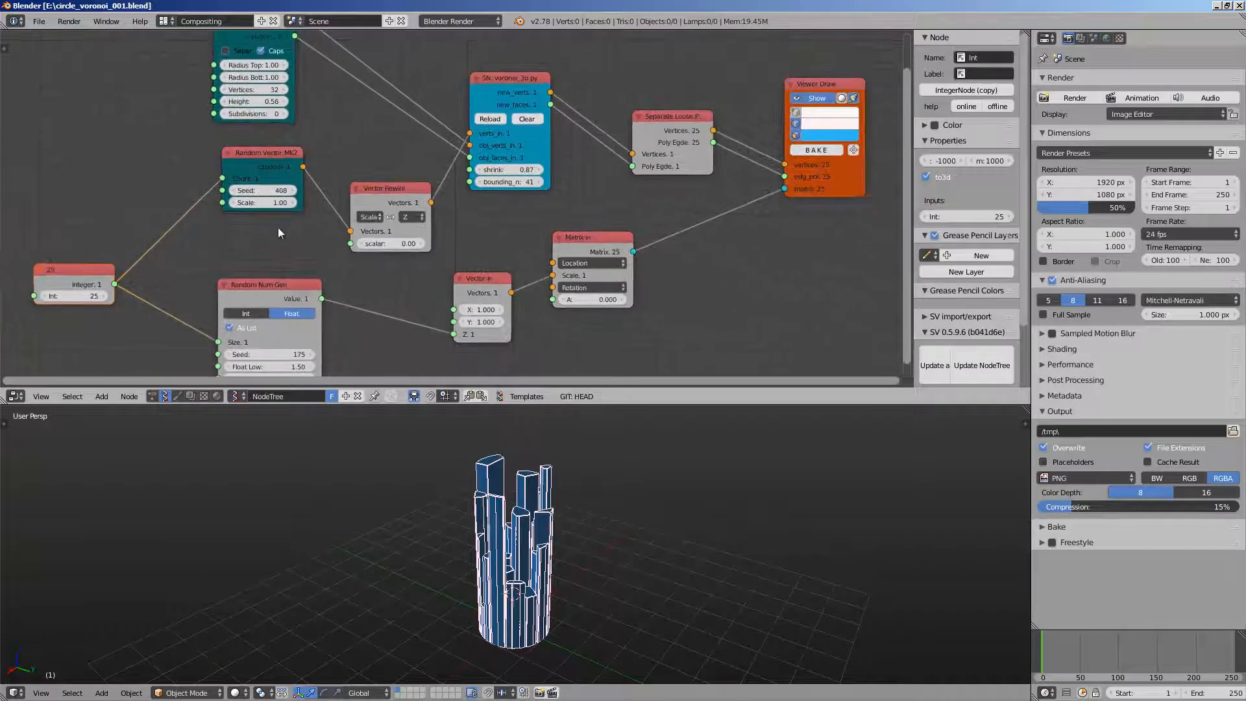
left_click_drag(265, 193, 302, 184)
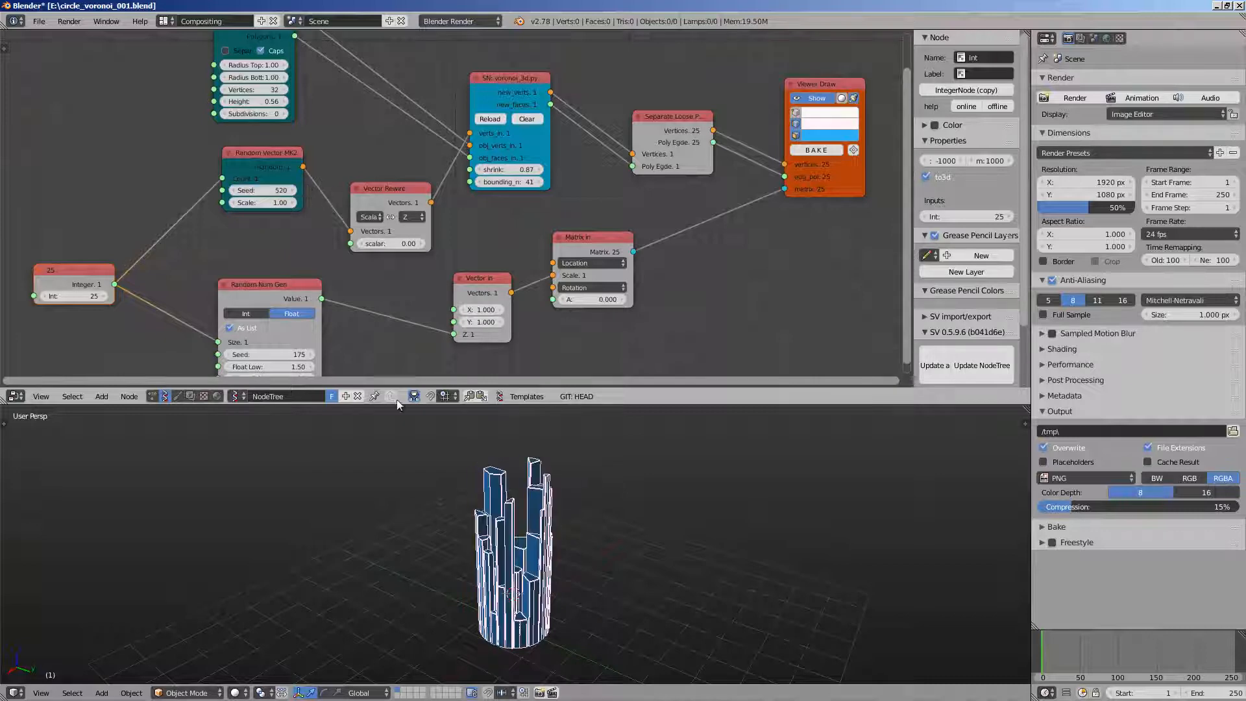
middle_click_drag(631, 550, 552, 538)
scroll(570, 529, "up", 2)
middle_click_drag(366, 197, 306, 221)
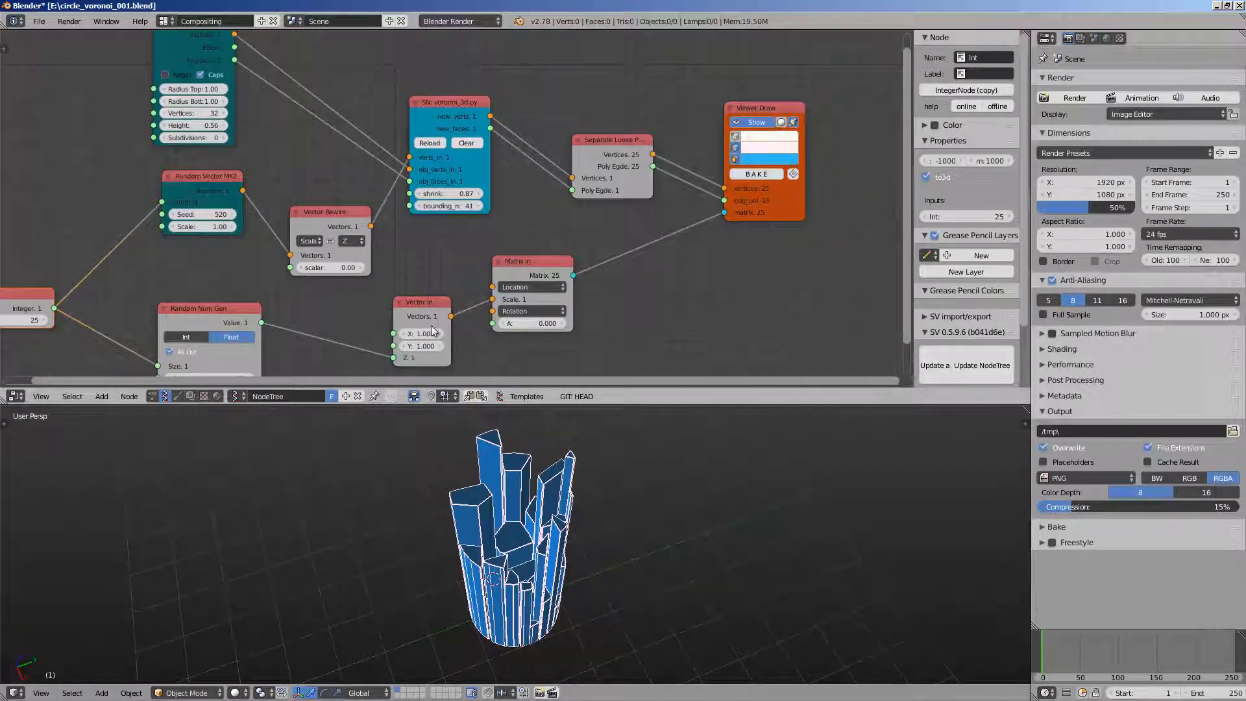
middle_click_drag(519, 559, 571, 522)
scroll(597, 542, "down", 2)
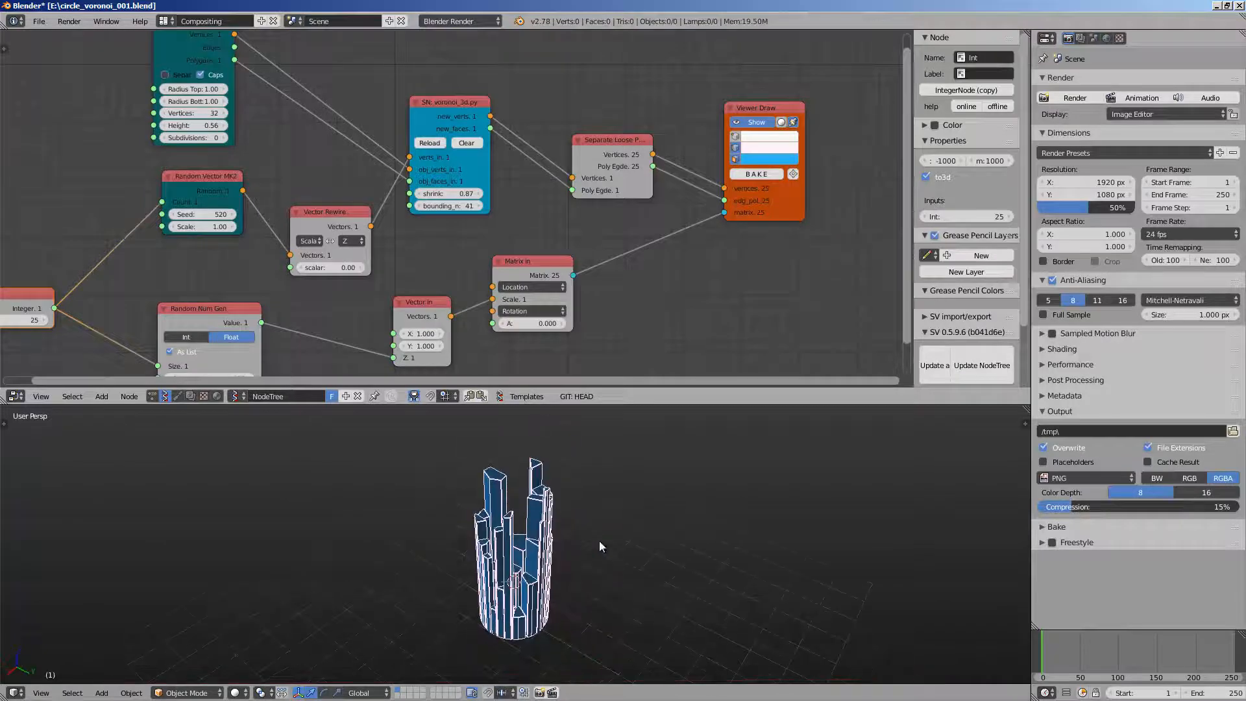